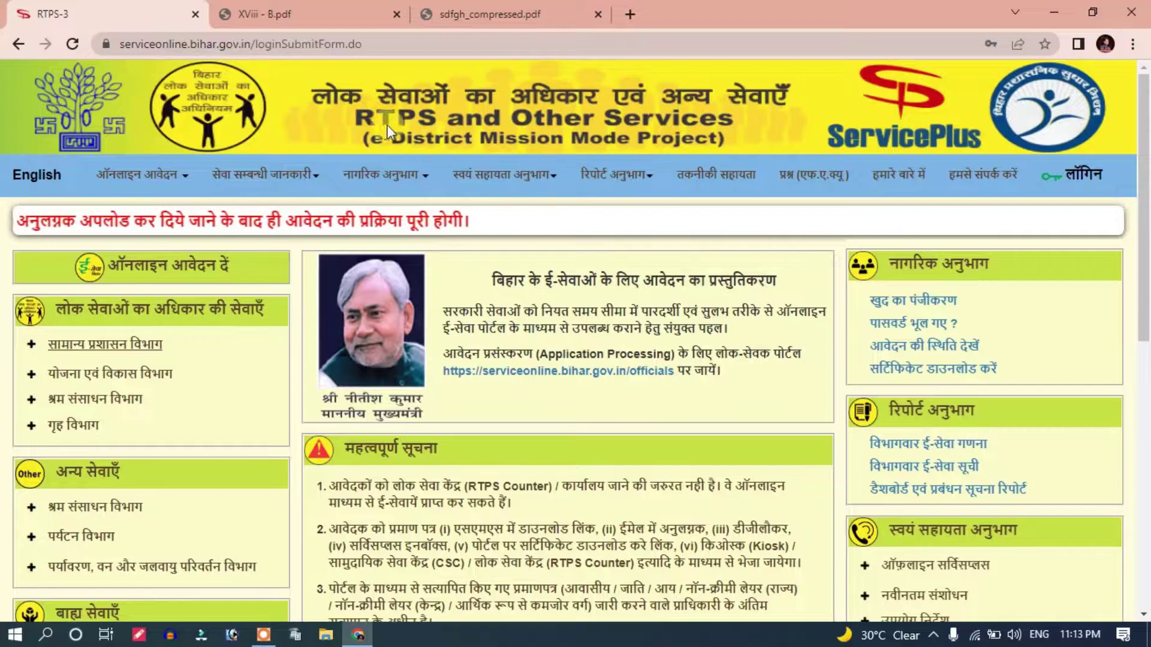
Step: Highlight the portal's web address and the ऑनलाइन आवेदन दें heading
click(359, 43)
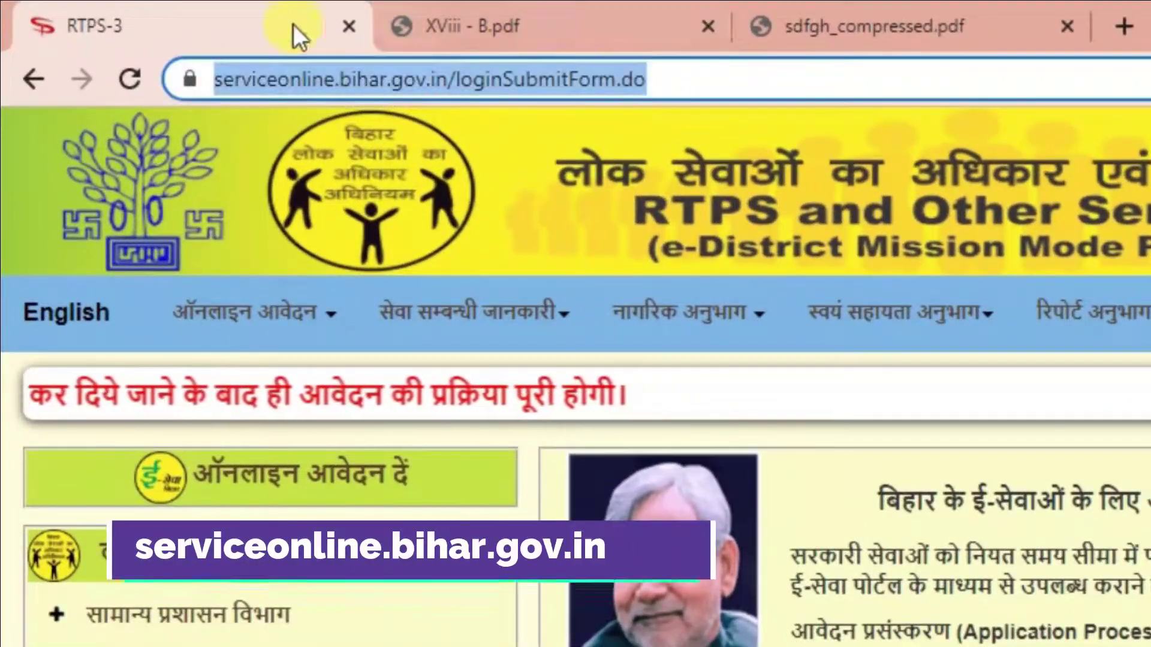
scroll(449, 179, down, 2)
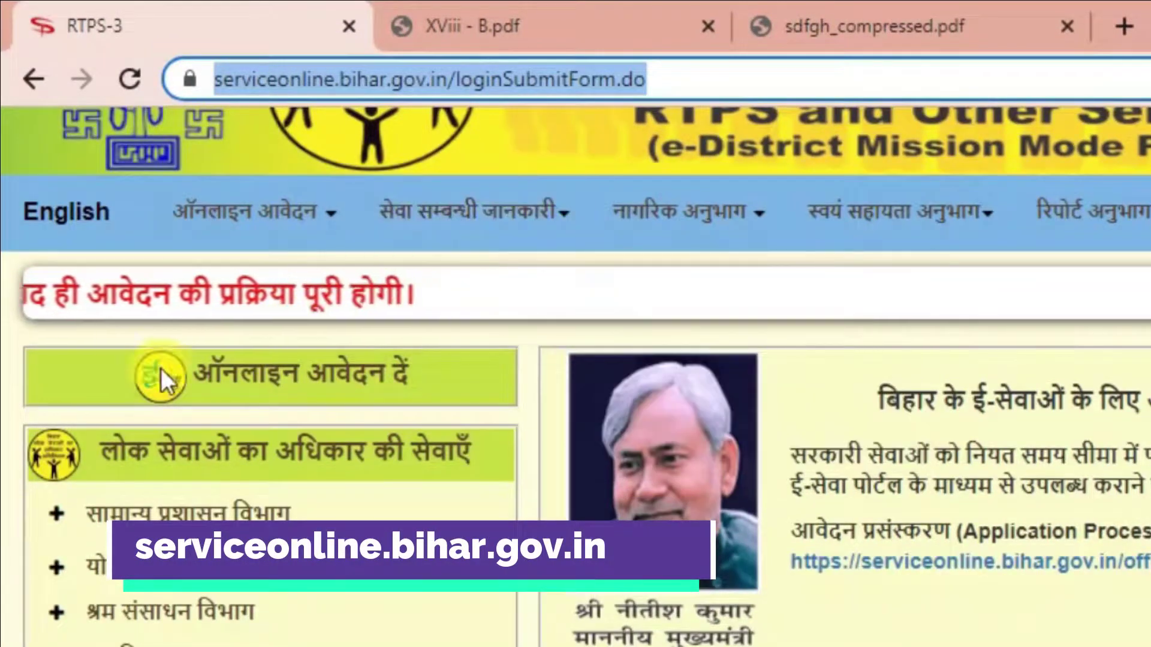
drag(223, 371, 359, 391)
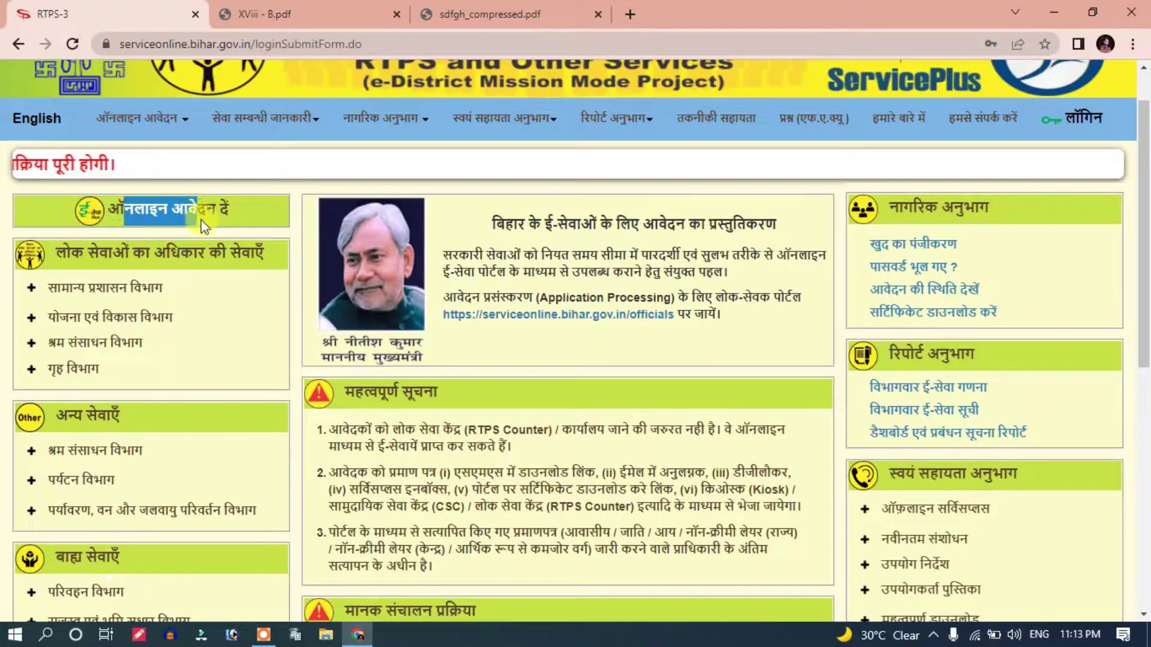
drag(201, 219, 230, 209)
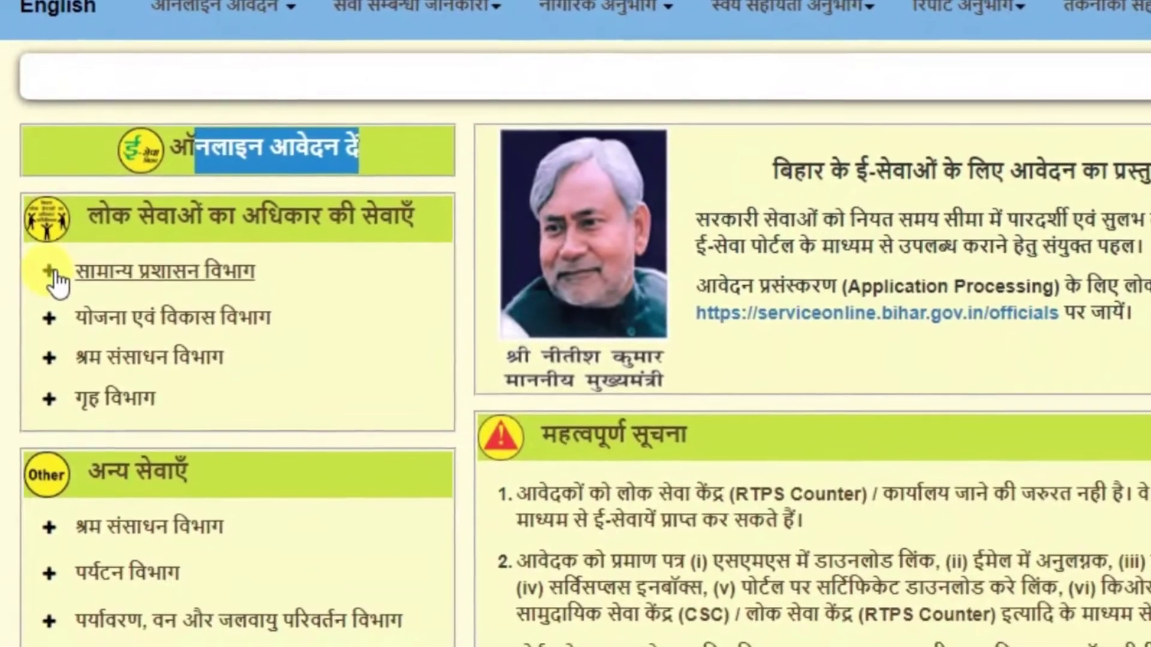
Step: Expand सामान्य प्रशासन विभाग and the Bihar non-creamy layer item, then choose अंचल स्तर पर
click(165, 272)
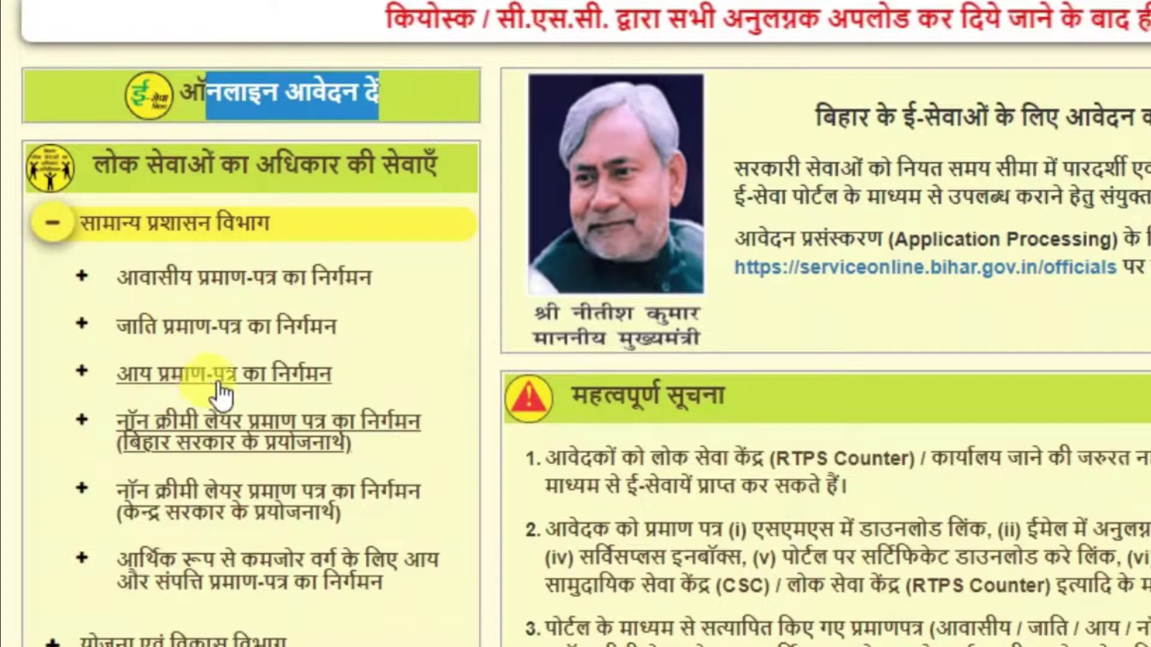
scroll(219, 333, down, 2)
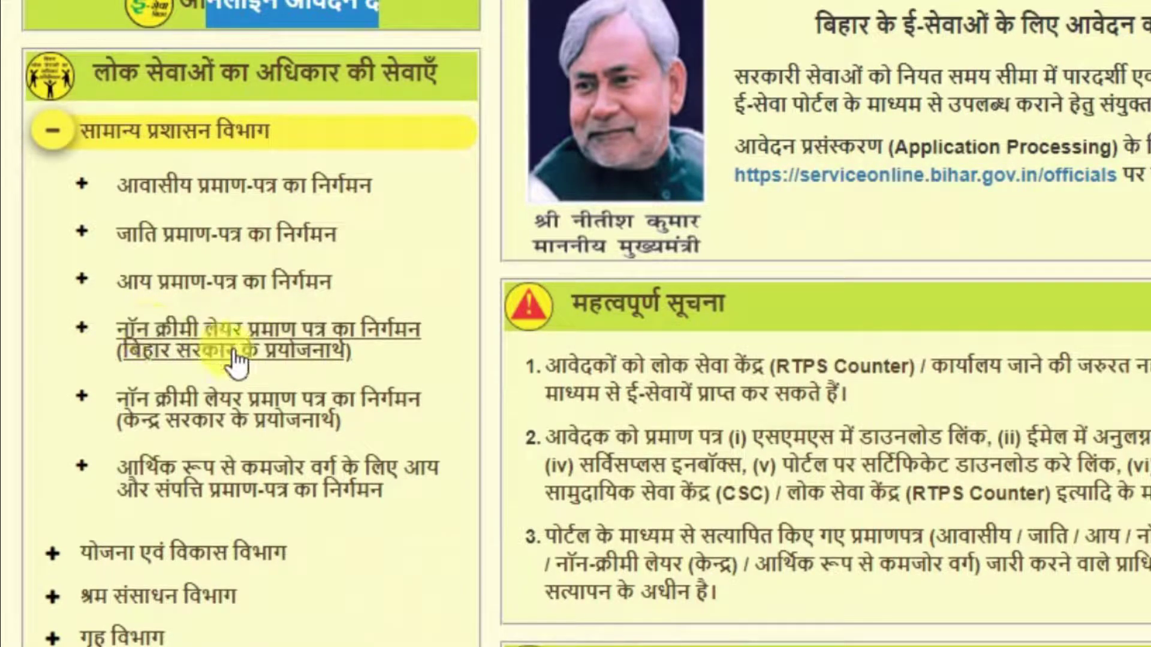
click(85, 330)
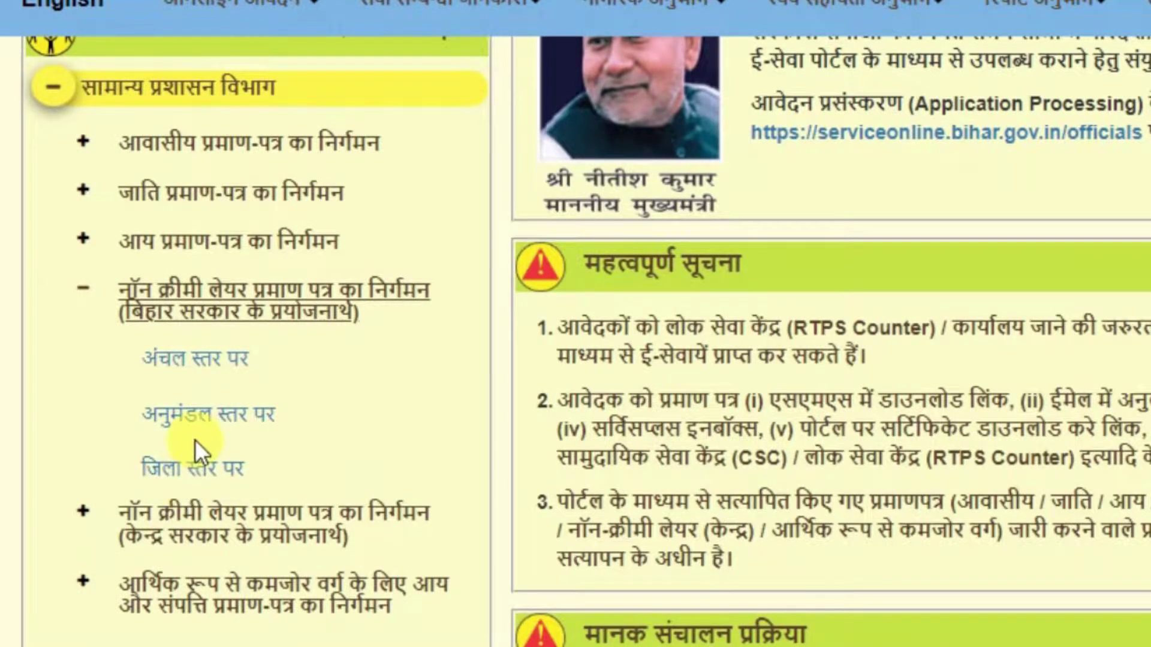
scroll(195, 440, up, 3)
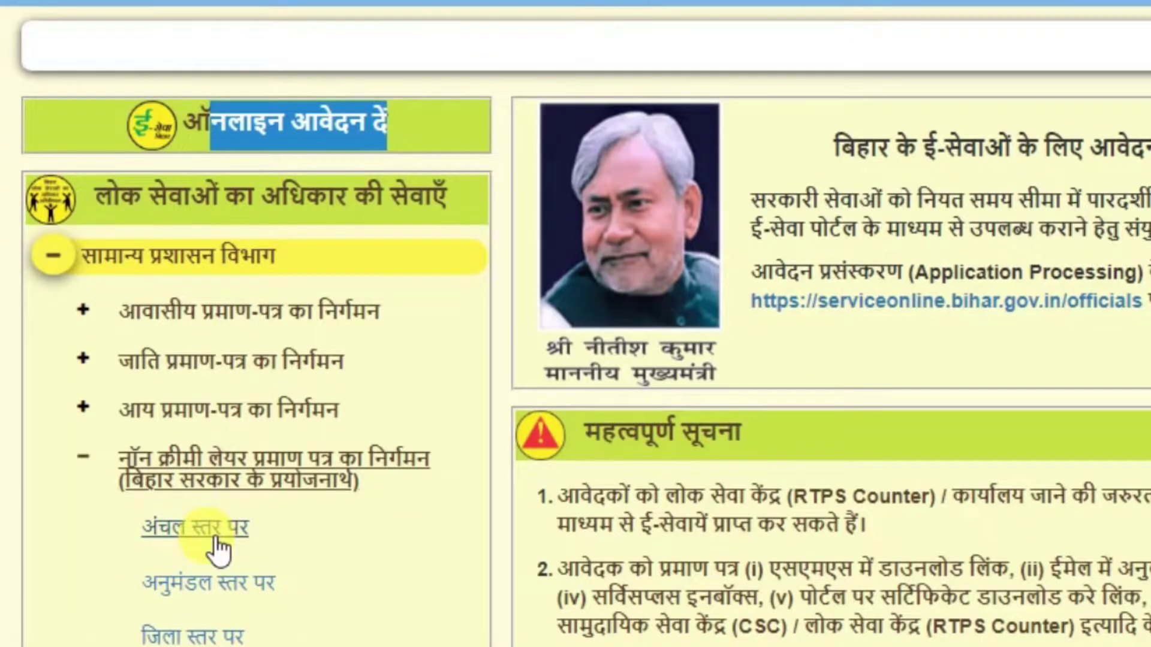
click(179, 531)
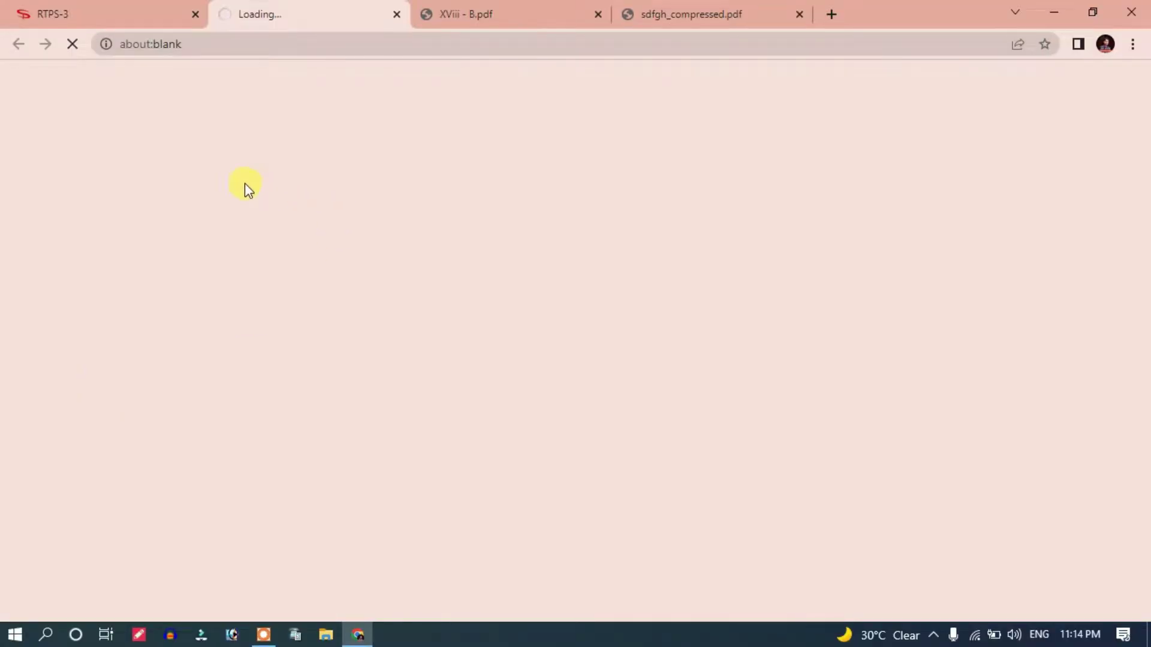
Step: Highlight the non-creamy layer certificate title in the Form IX heading
drag(267, 107, 327, 114)
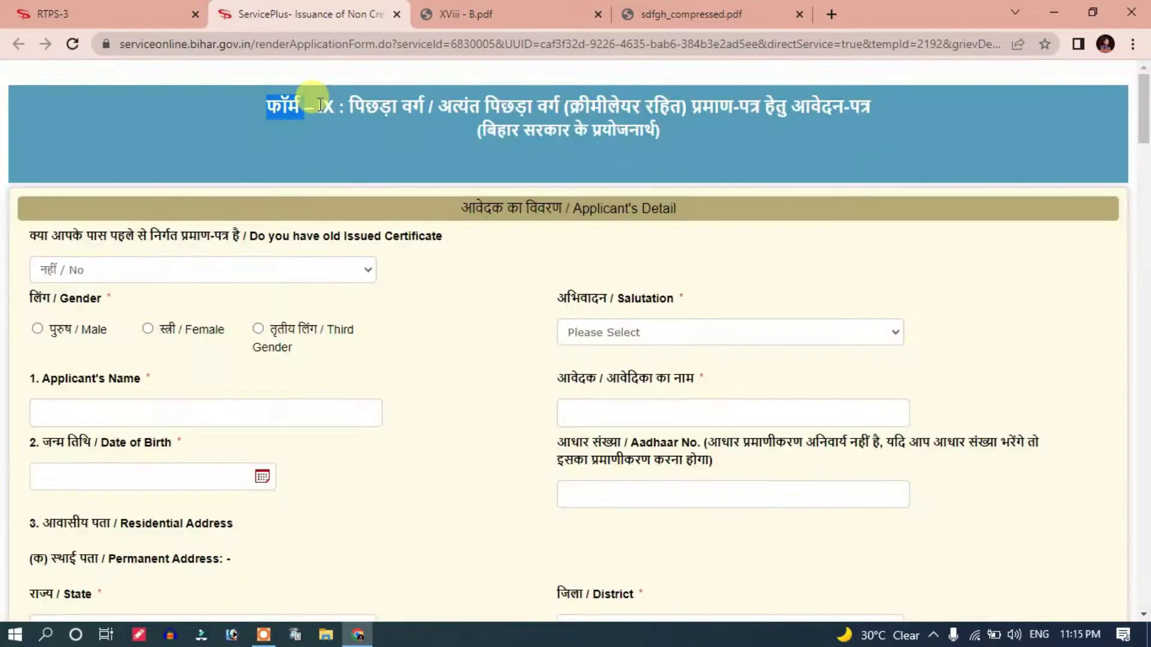
click(332, 143)
click(312, 113)
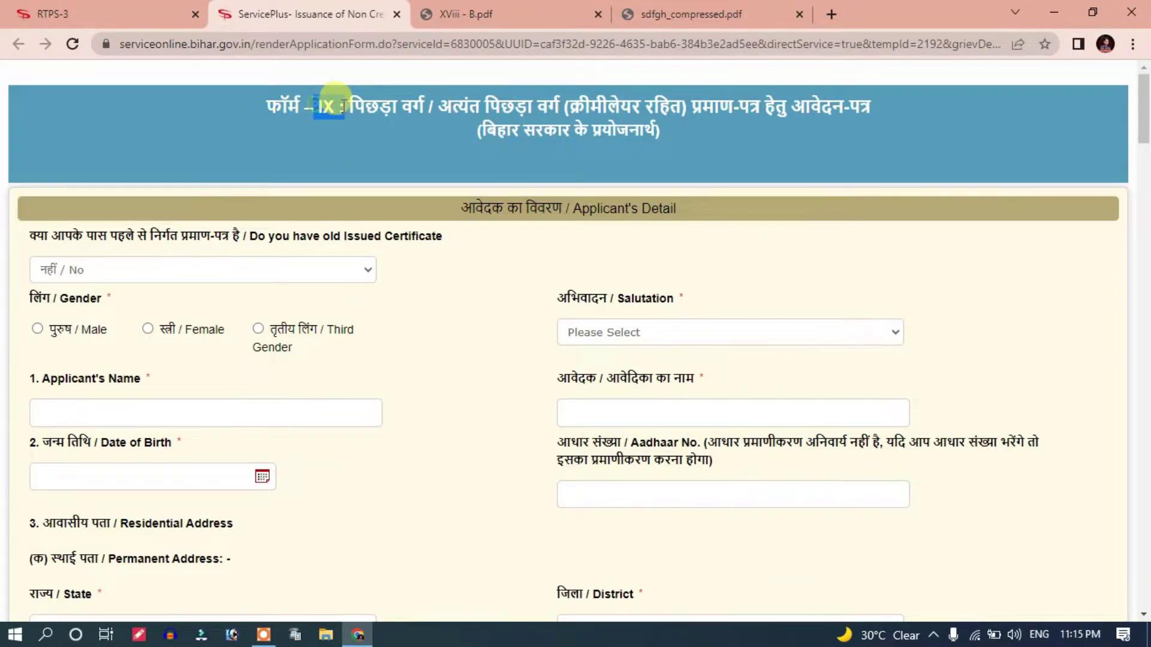
drag(353, 106, 710, 150)
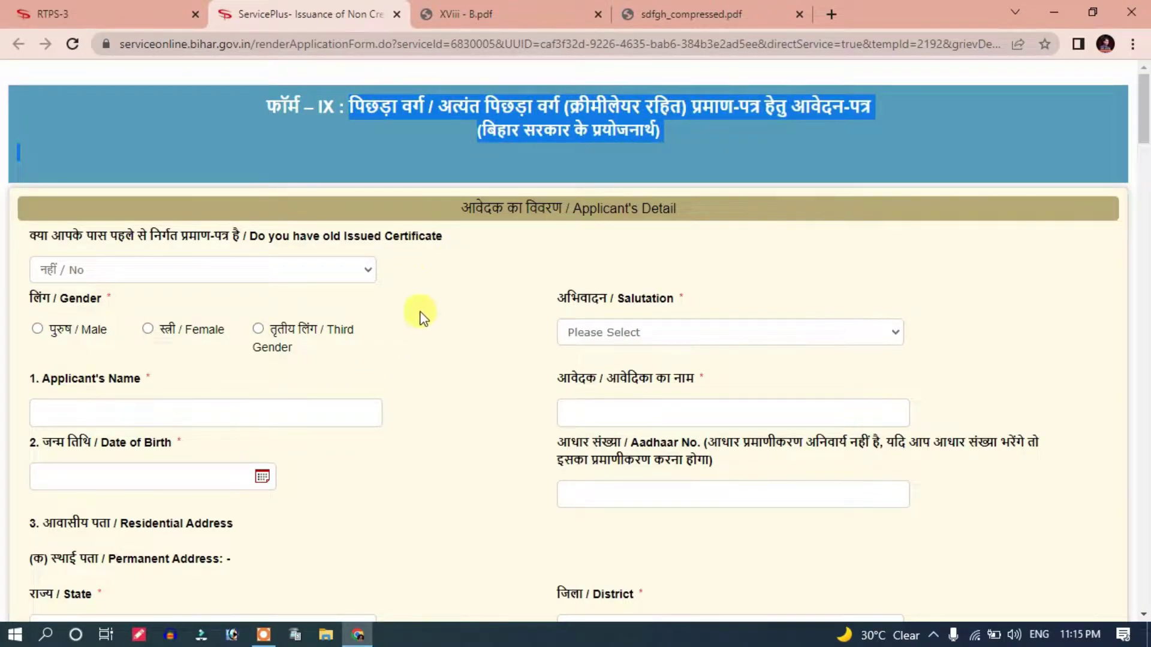
Step: Scroll through the Form IX fields, then return to the RTPS-3 portal tab
scroll(419, 314, down, 1)
scroll(488, 372, down, 20)
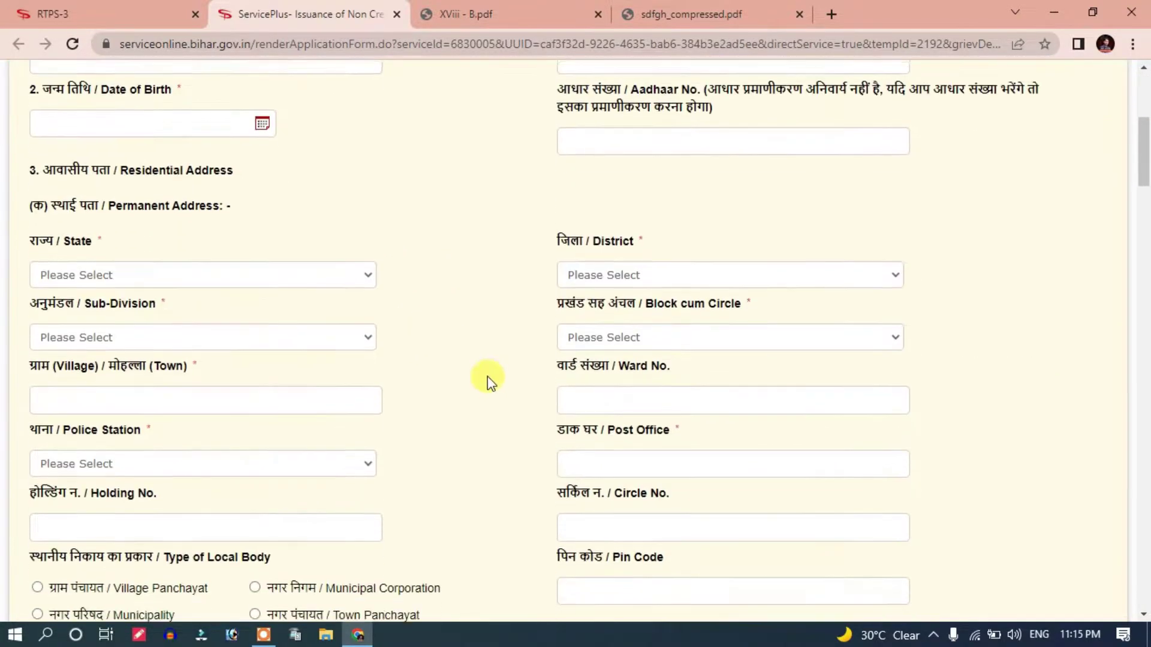
scroll(476, 390, down, 7)
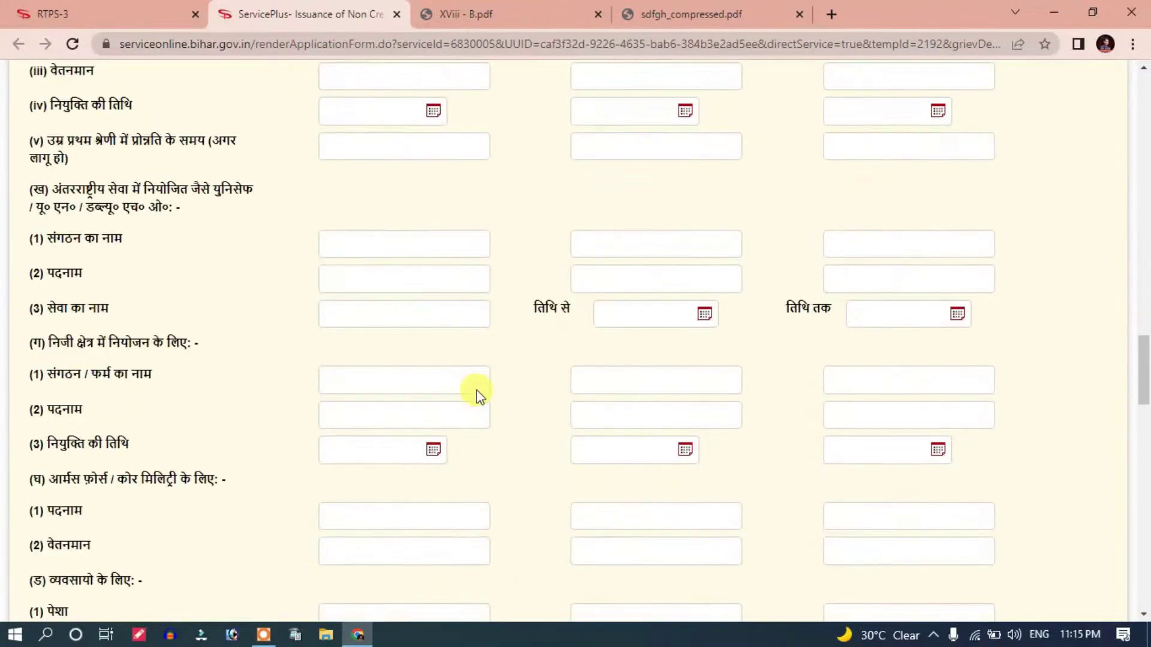
scroll(475, 393, up, 20)
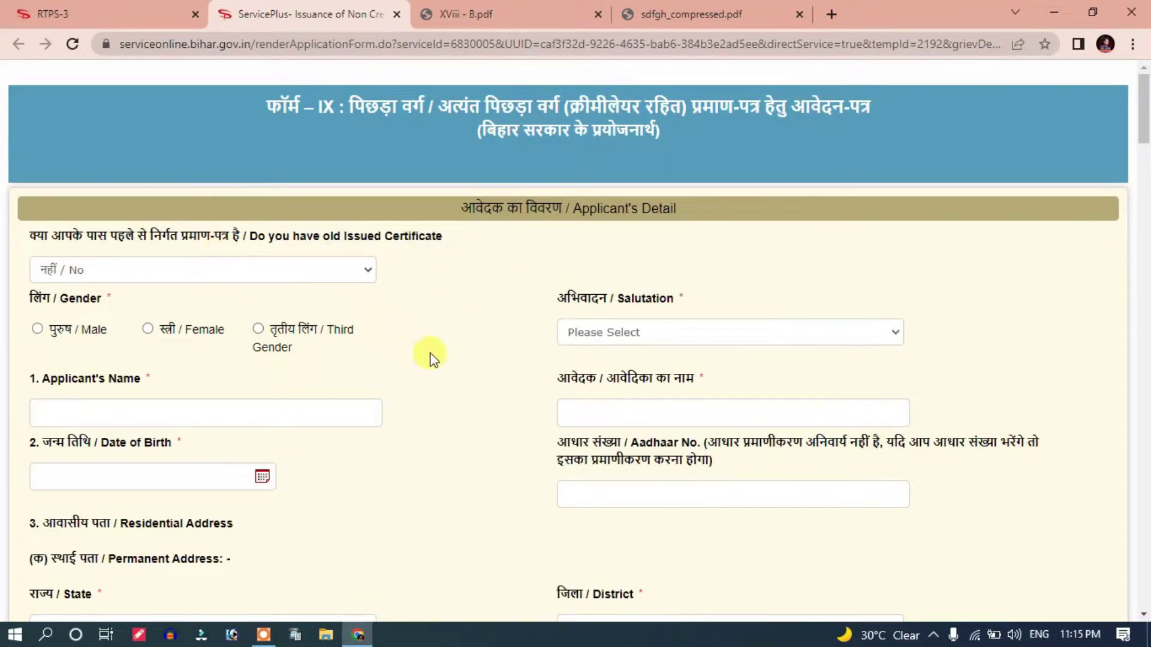
scroll(427, 354, down, 2)
scroll(437, 293, down, 3)
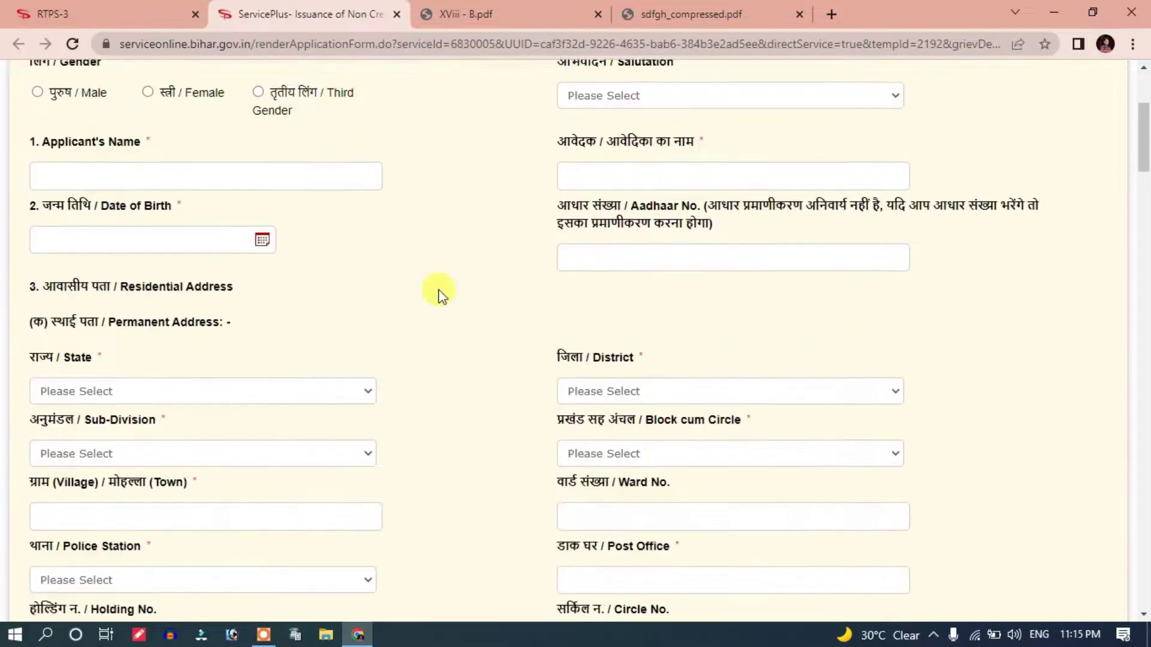
scroll(431, 290, up, 5)
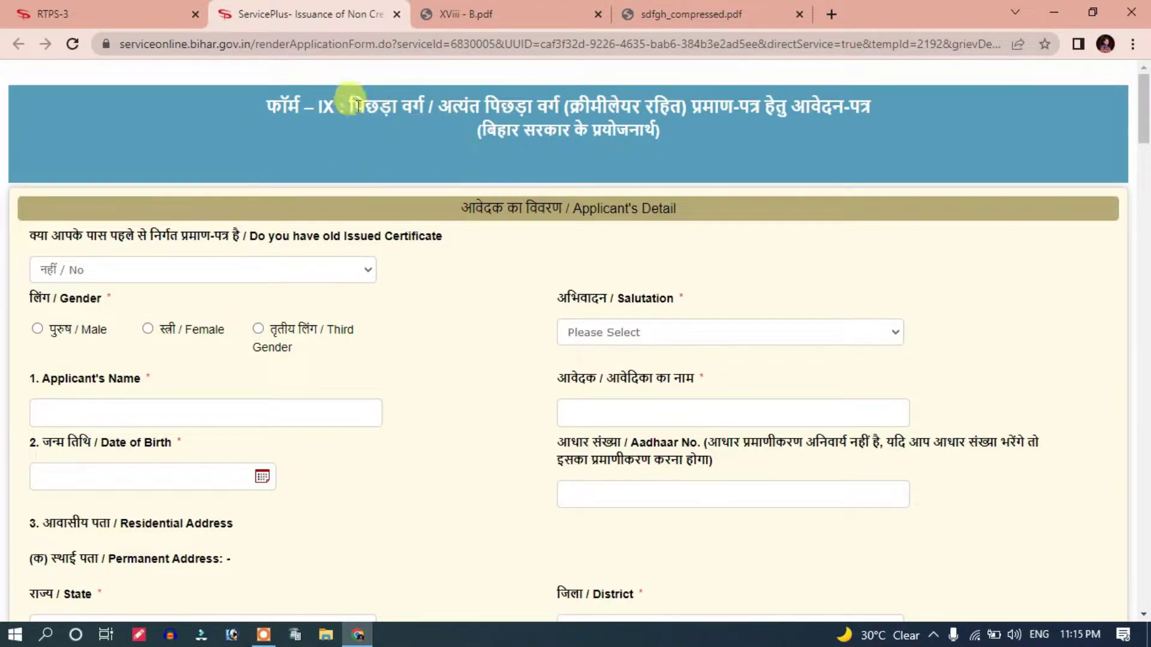
scroll(366, 269, down, 2)
scroll(366, 270, up, 3)
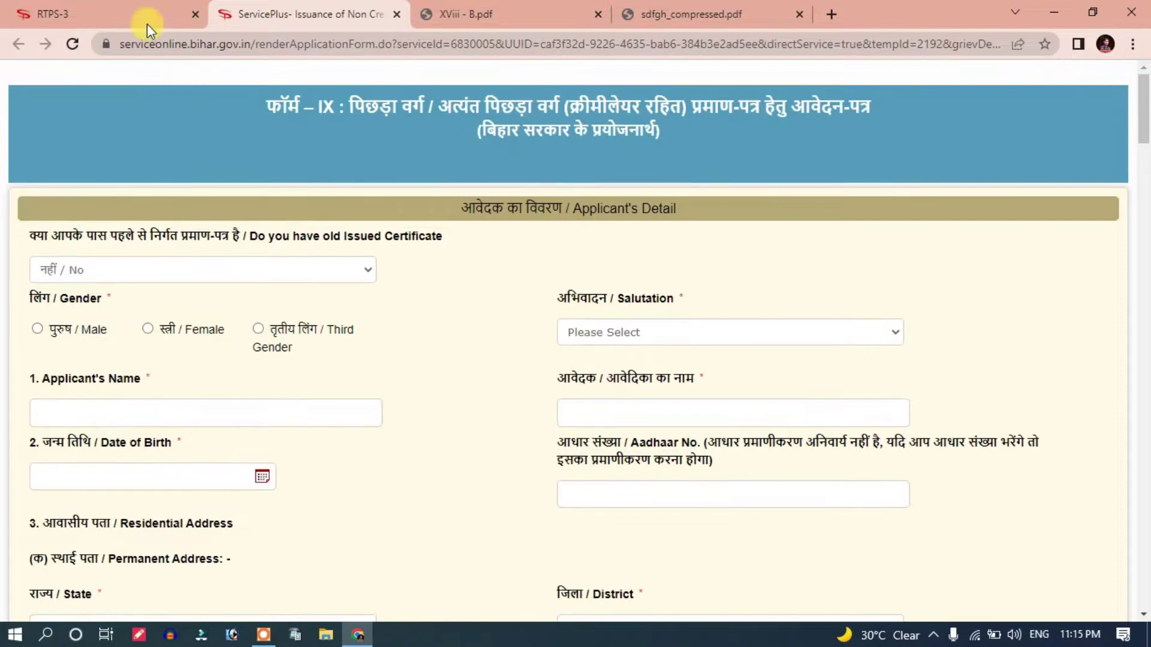
click(146, 18)
Step: Collapse the non-creamy layer service levels on the portal page
scroll(204, 335, up, 2)
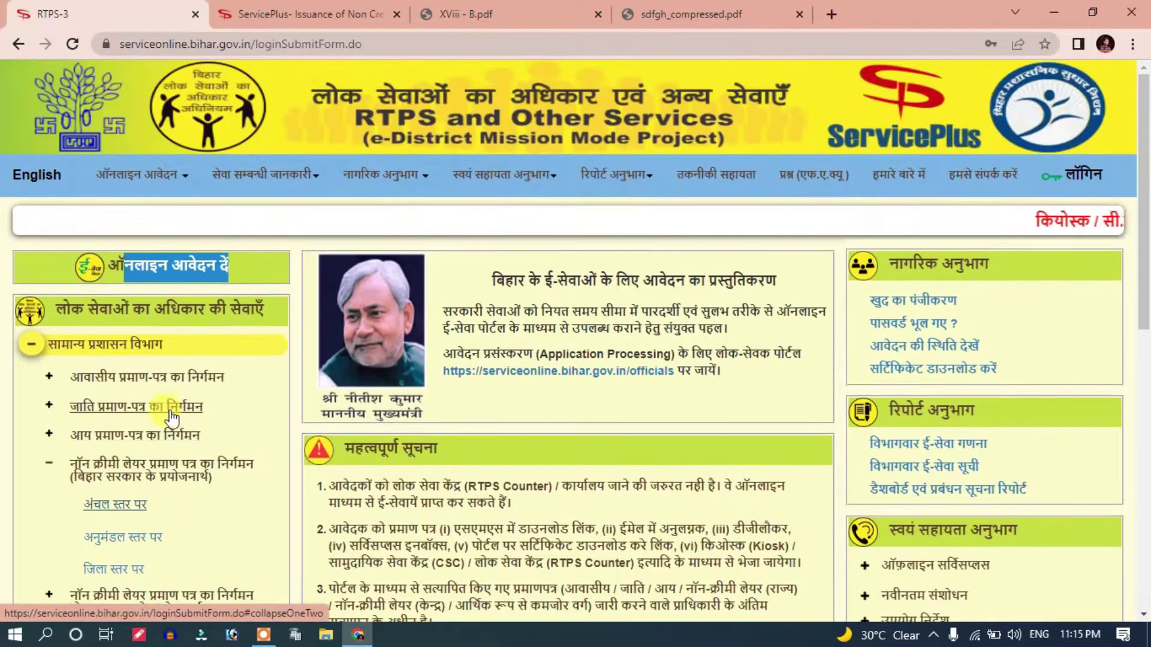
scroll(159, 408, down, 1)
click(48, 414)
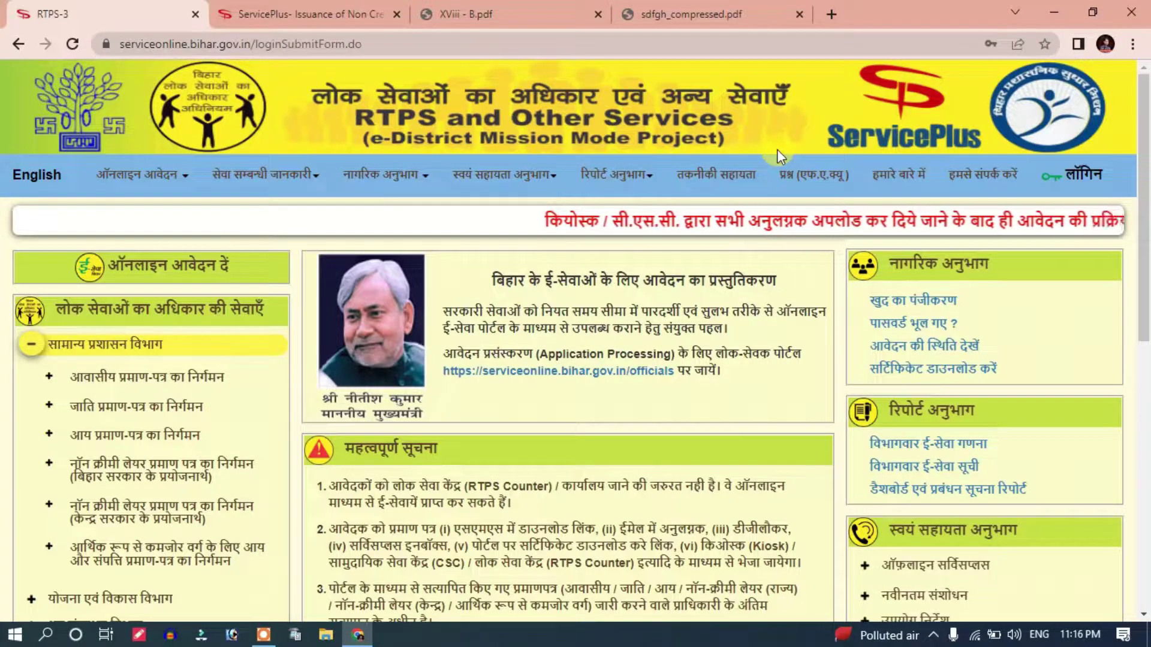
Step: Sign in via लॉगिन, accepting the precautions and entering the displayed captcha code
click(1083, 179)
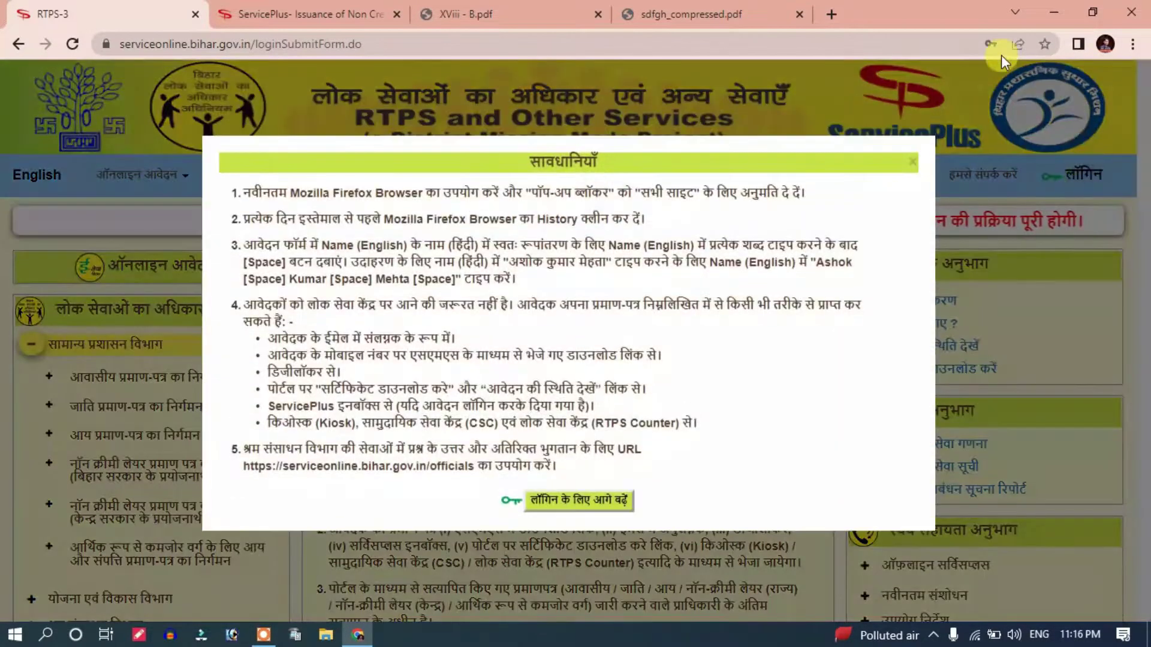
click(571, 503)
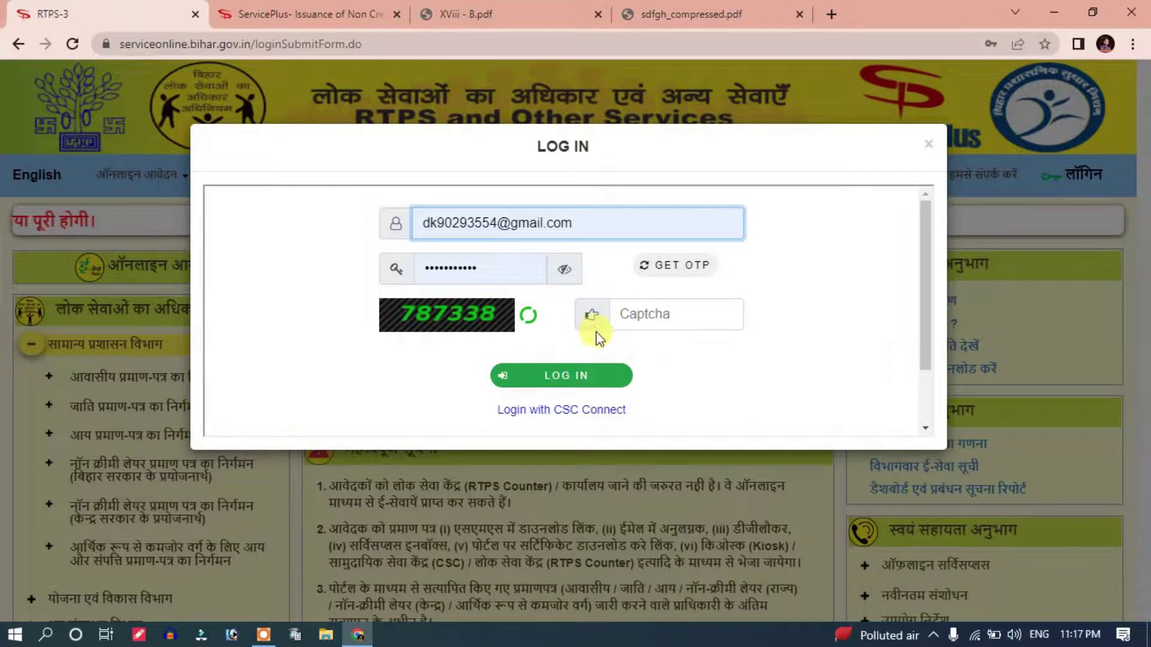
click(633, 309)
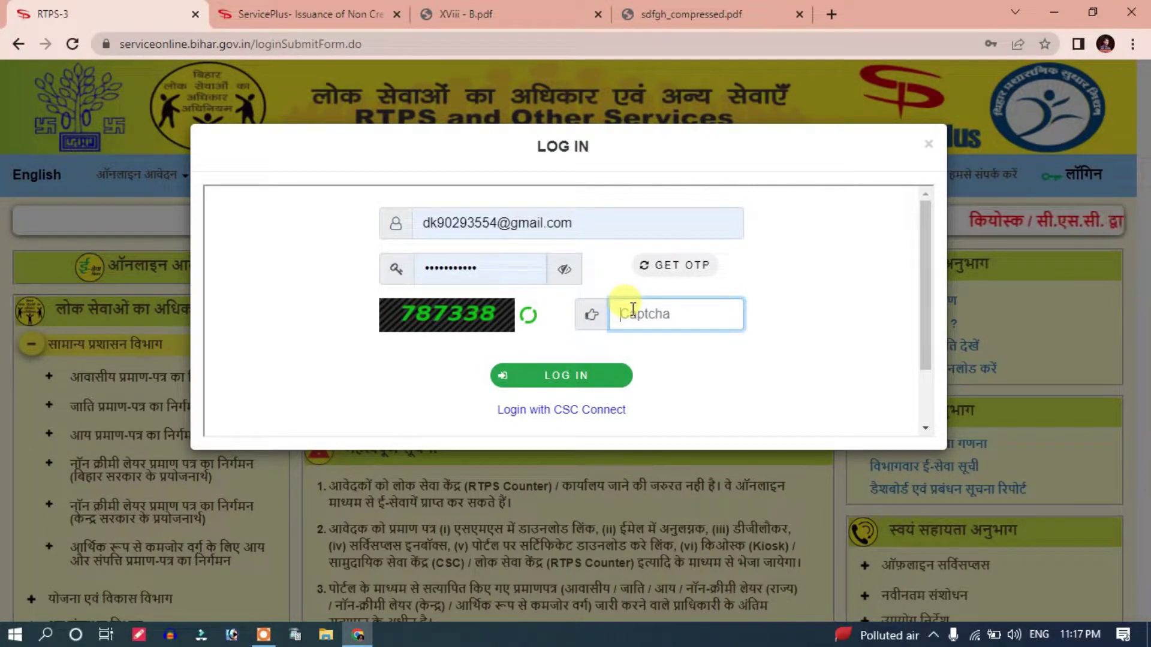
text(78)
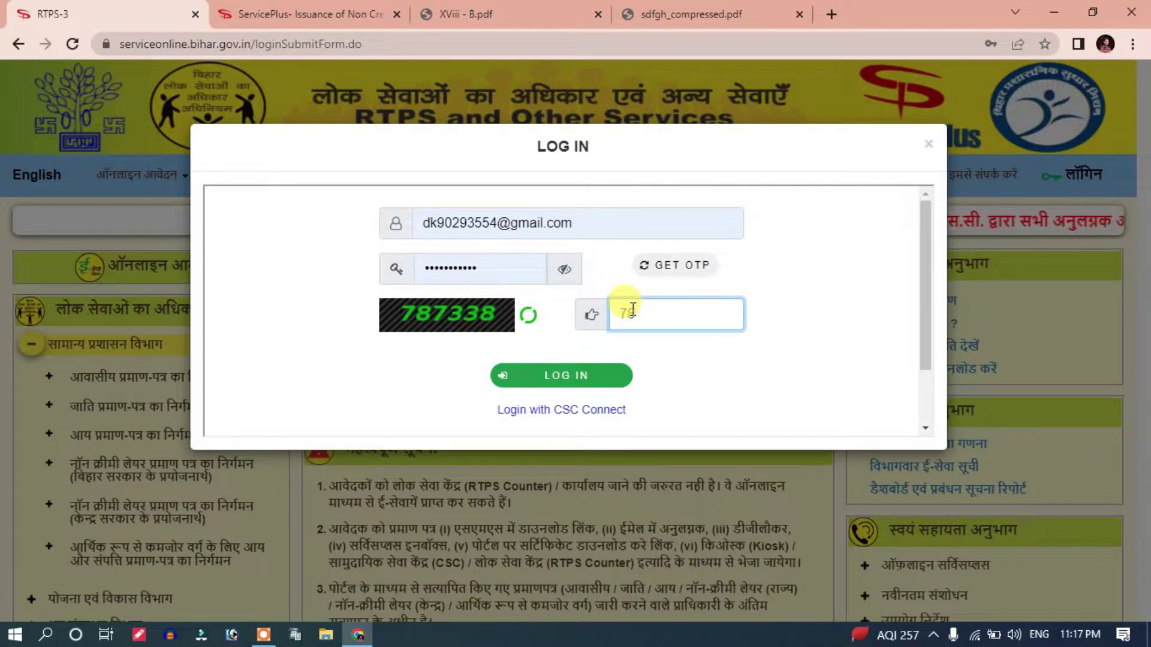
text(73)
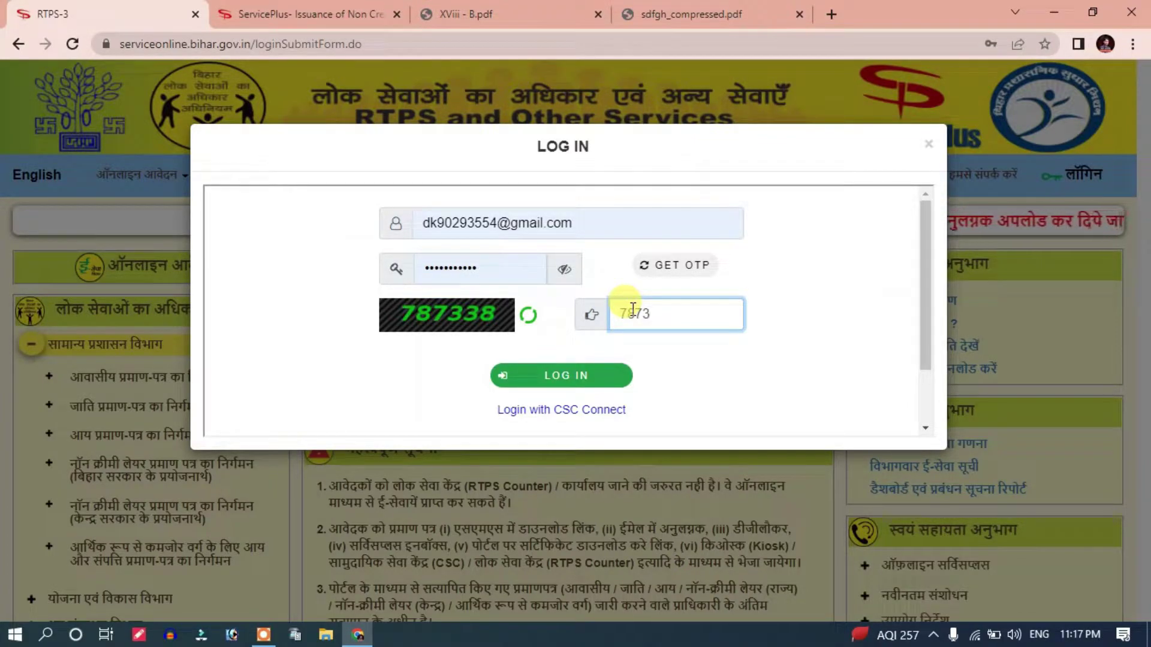
text(3)
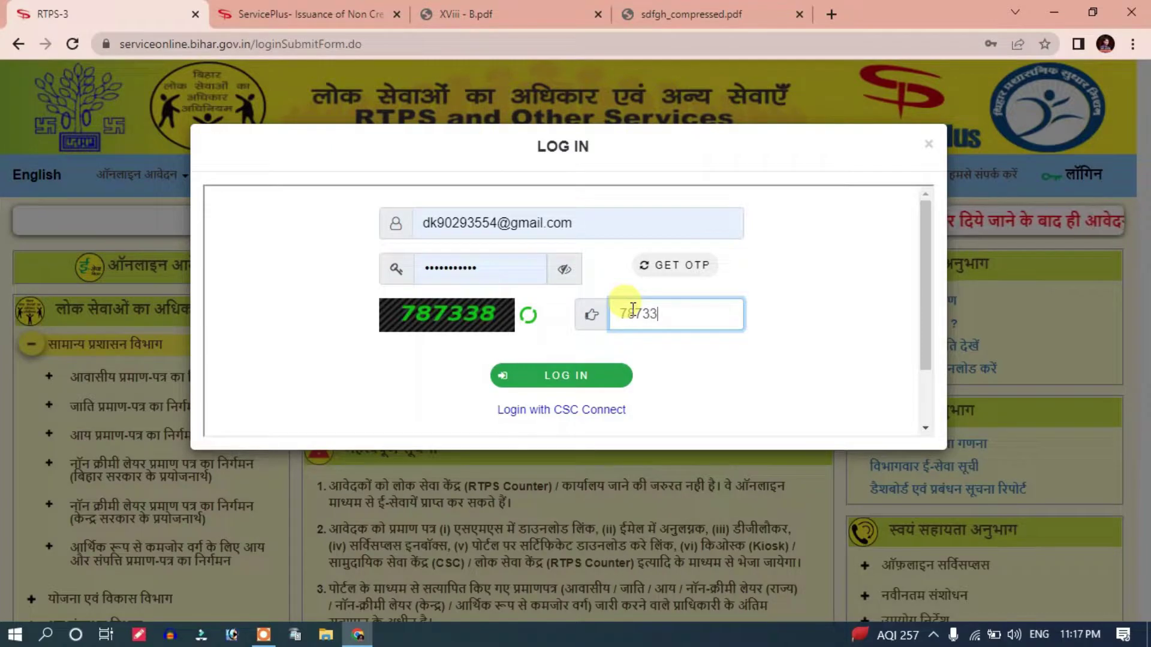
text(8)
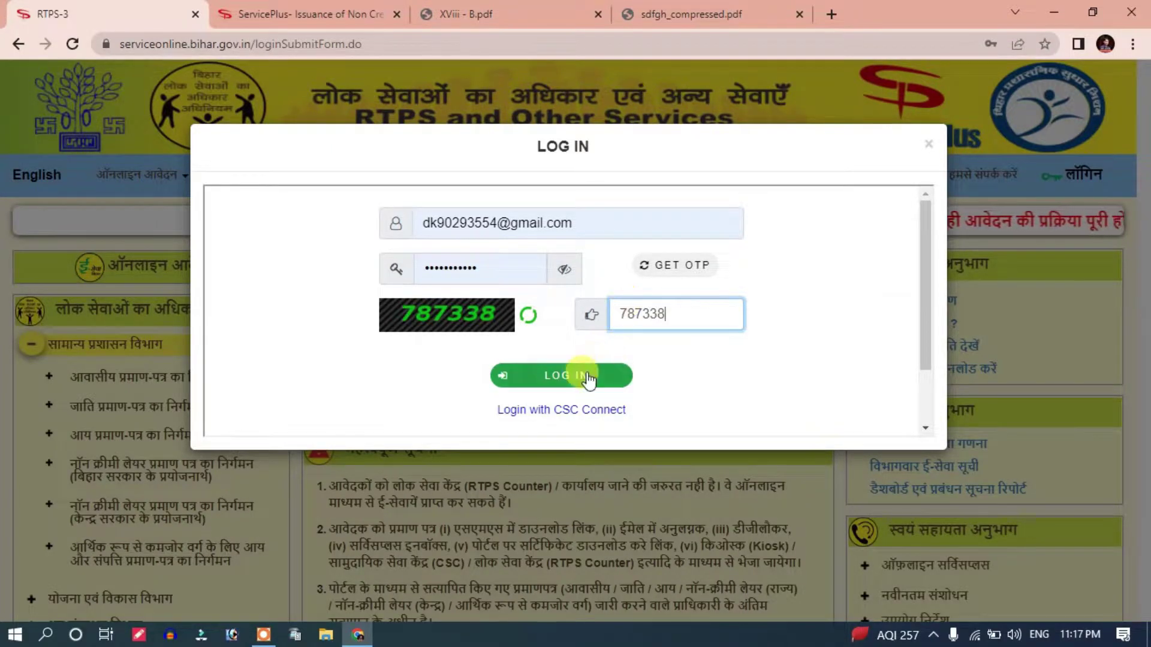
click(585, 376)
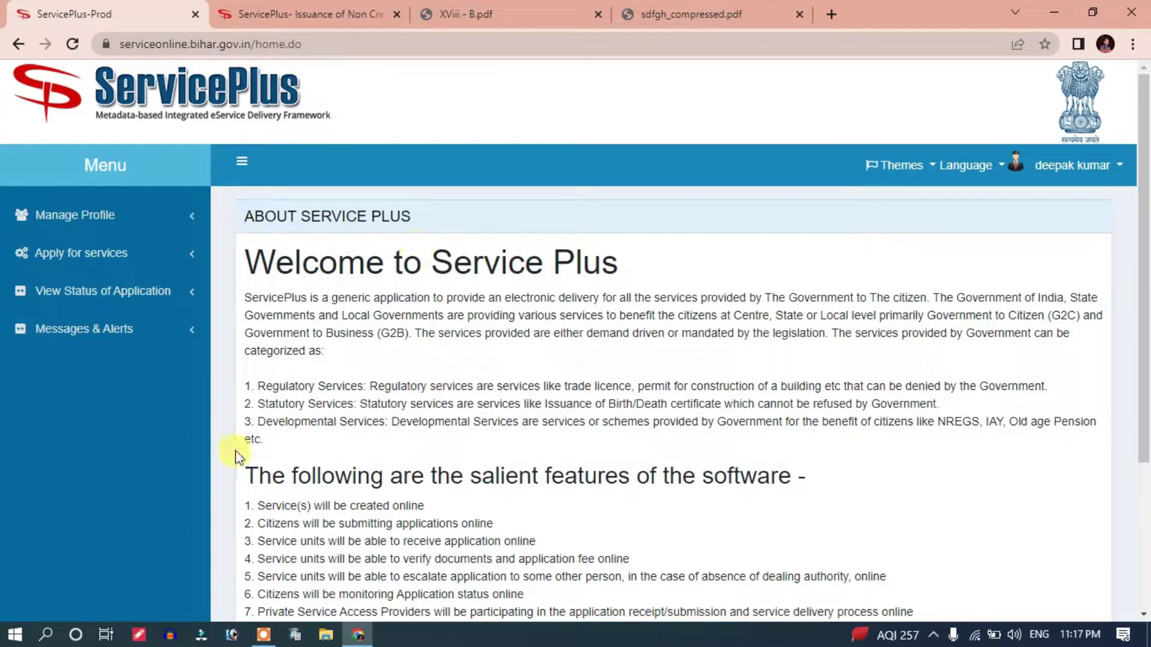
Step: Expand Apply for services in the left menu and choose View all available services
scroll(285, 259, down, 3)
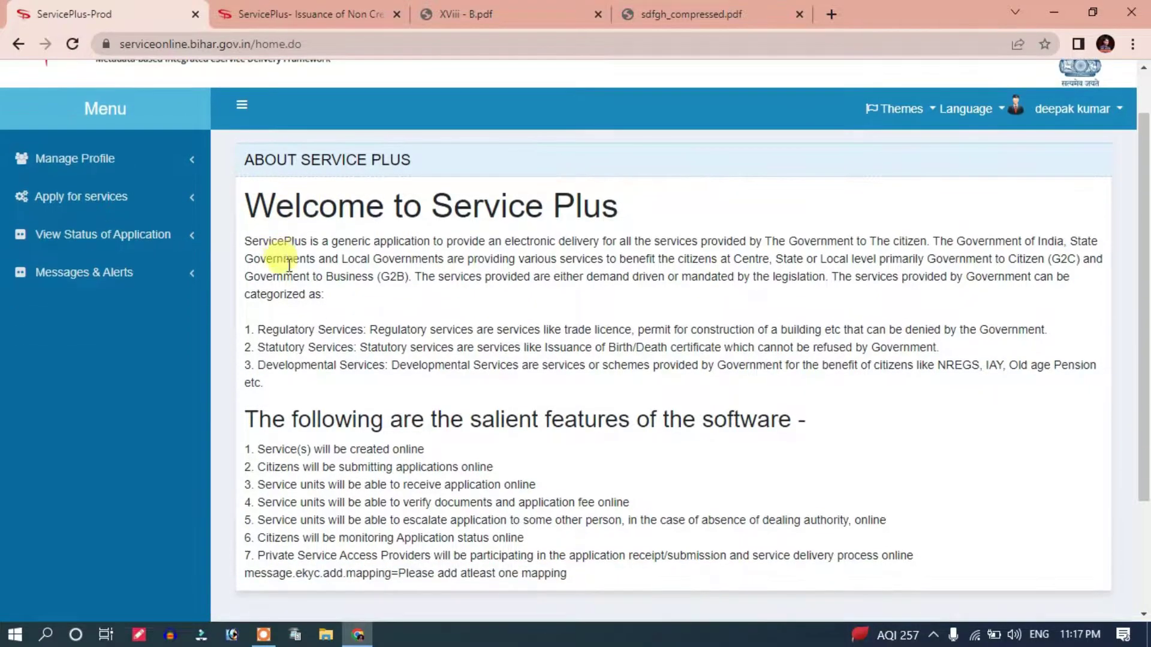
scroll(780, 298, up, 3)
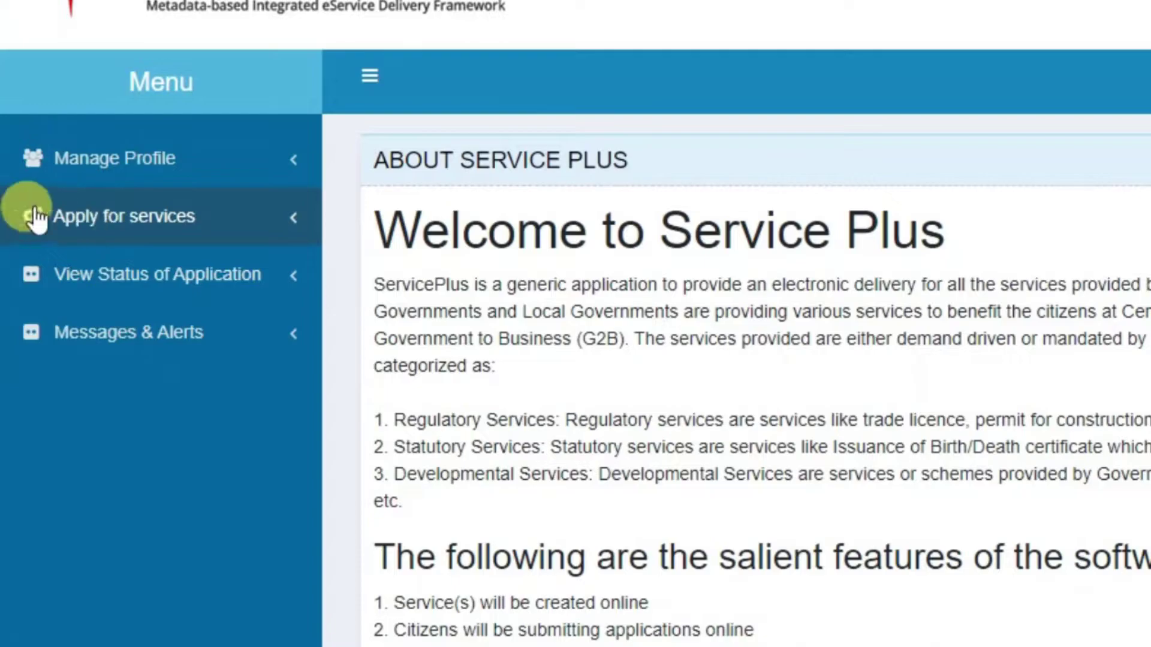
click(170, 224)
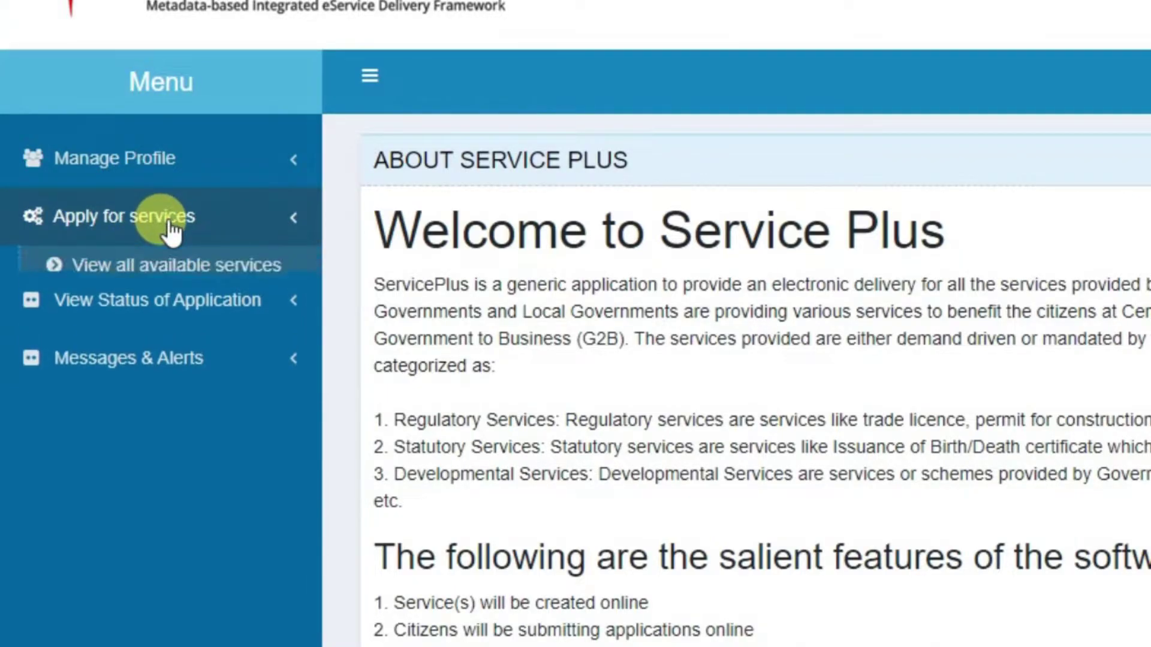
click(223, 277)
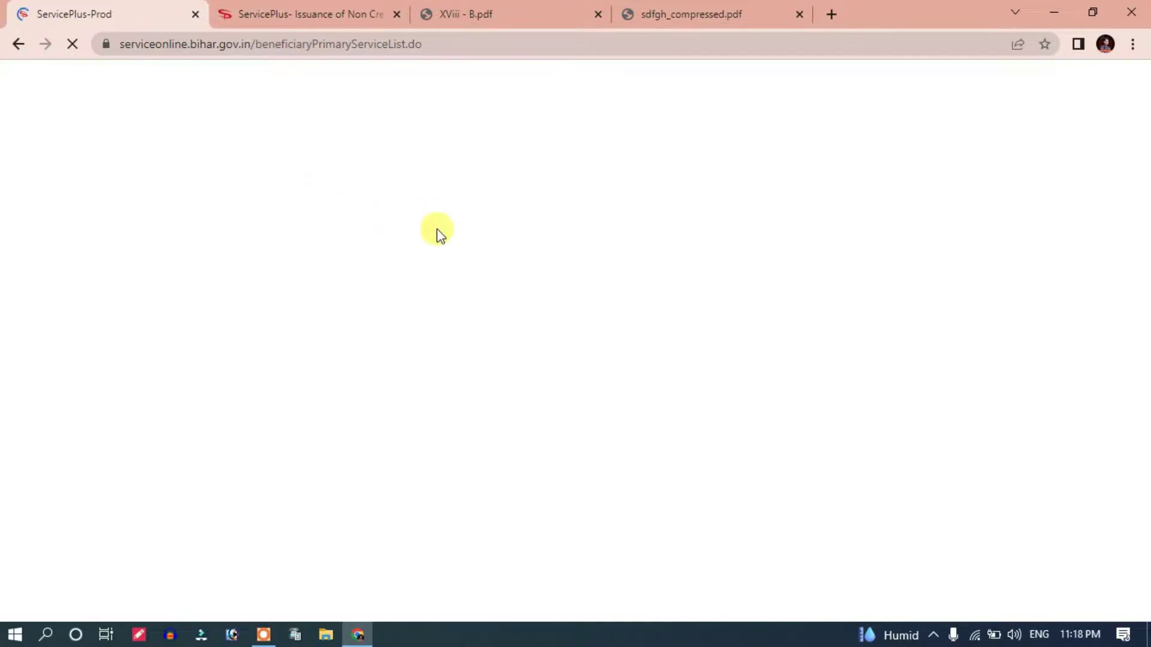
Step: Open row 38, the RO-level Non Creamy Layer Certificate service, and check both form tabs
scroll(465, 330, down, 4)
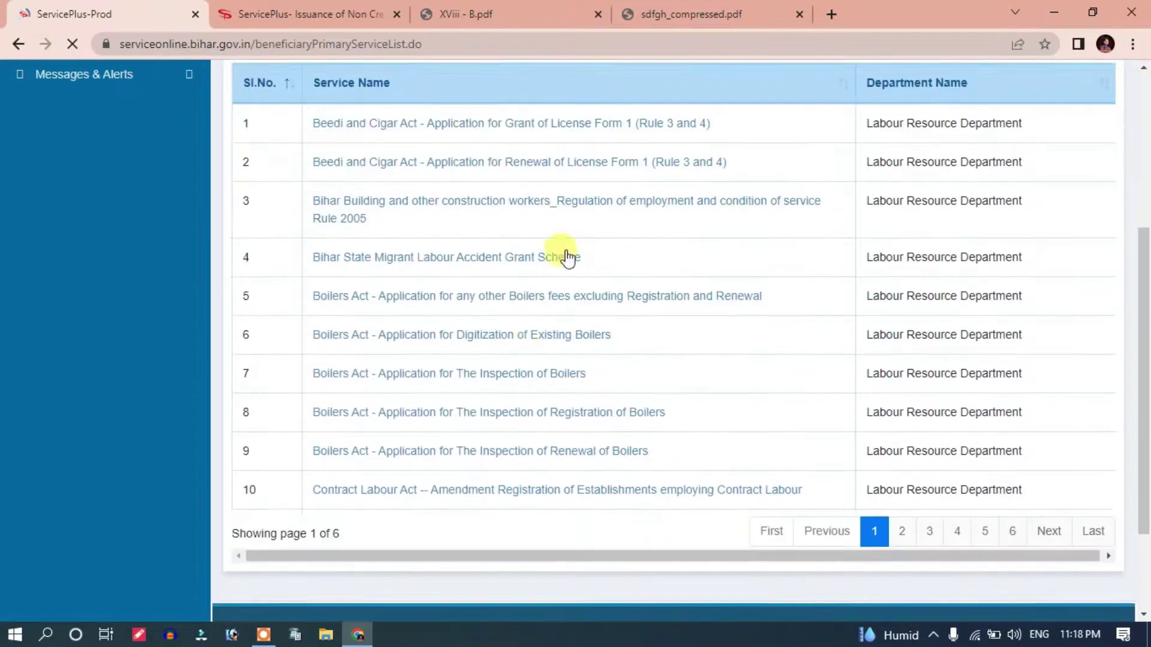
scroll(439, 343, up, 2)
scroll(413, 297, down, 2)
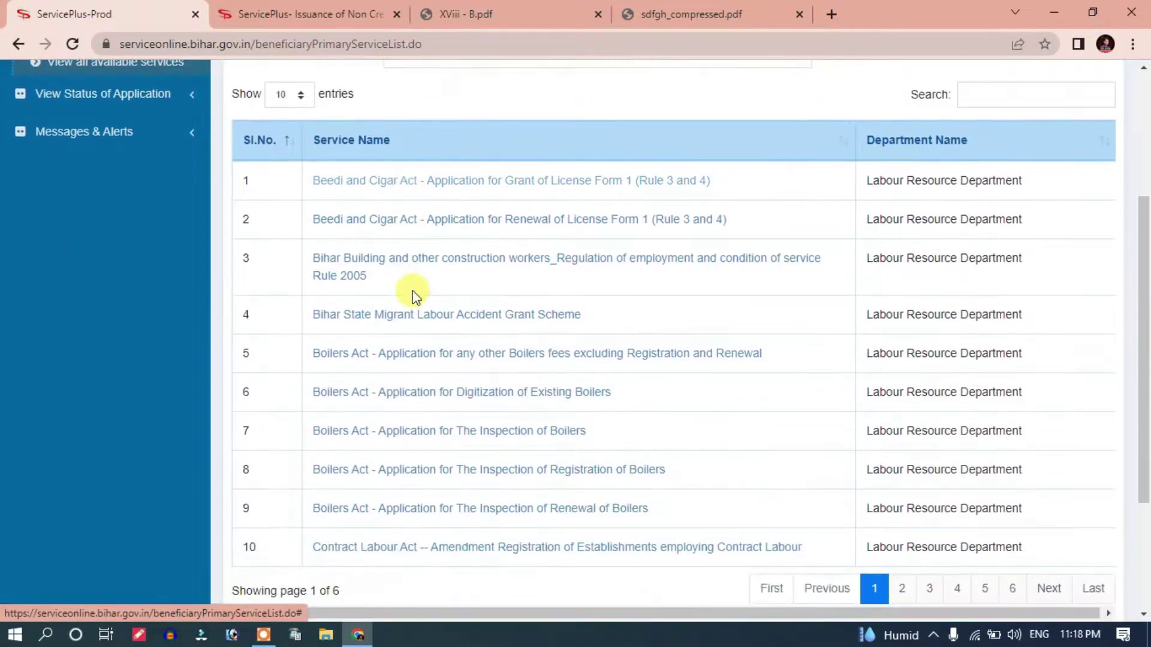
scroll(413, 297, down, 2)
scroll(448, 304, up, 1)
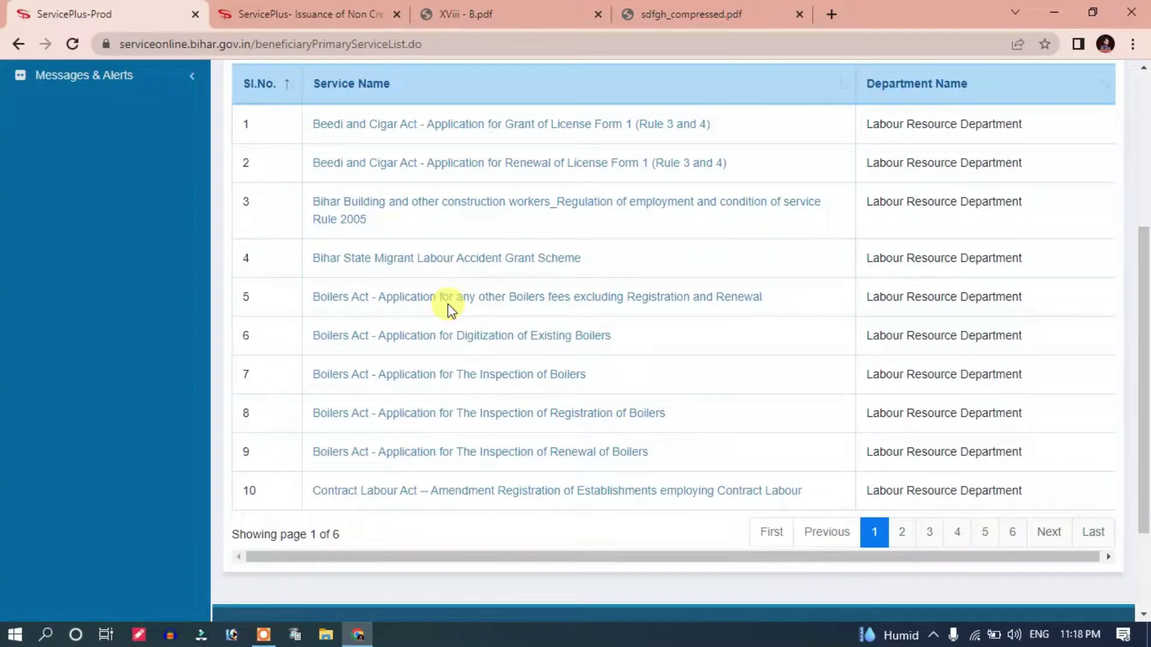
scroll(448, 304, down, 1)
scroll(418, 301, up, 3)
scroll(388, 236, down, 1)
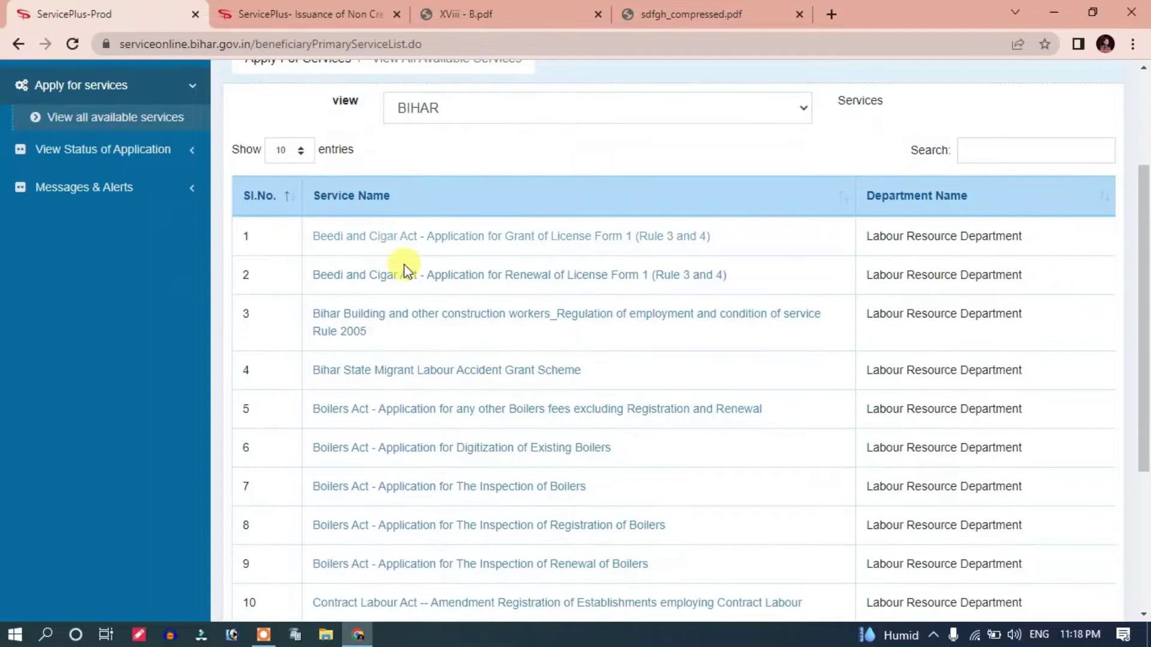
scroll(547, 294, down, 3)
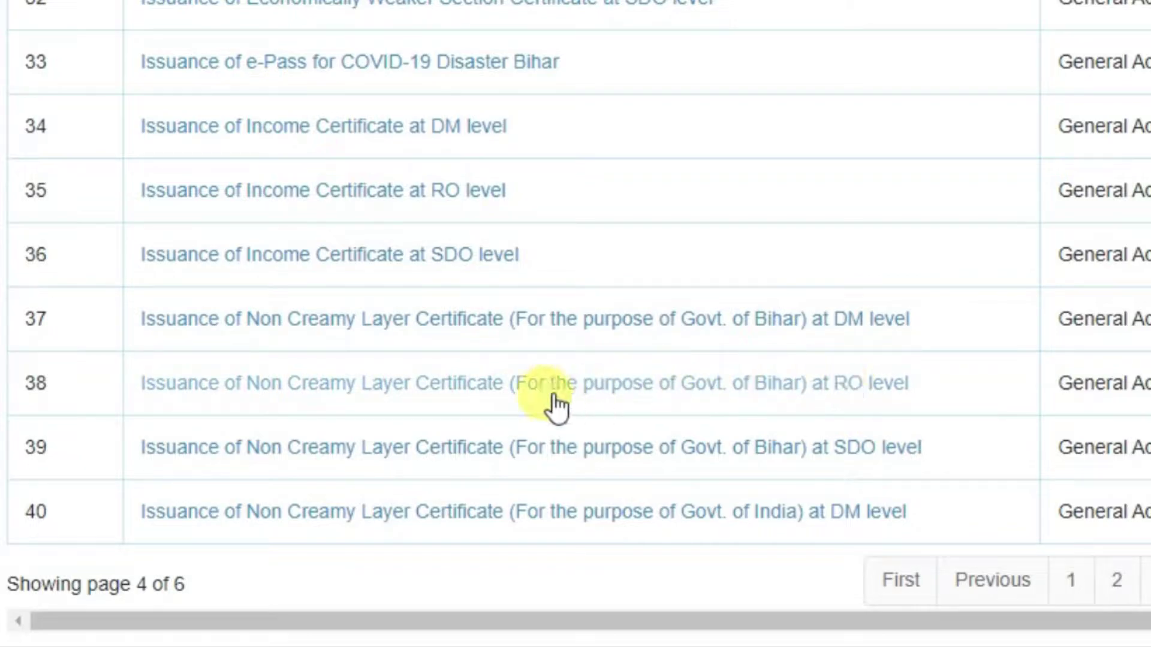
click(440, 436)
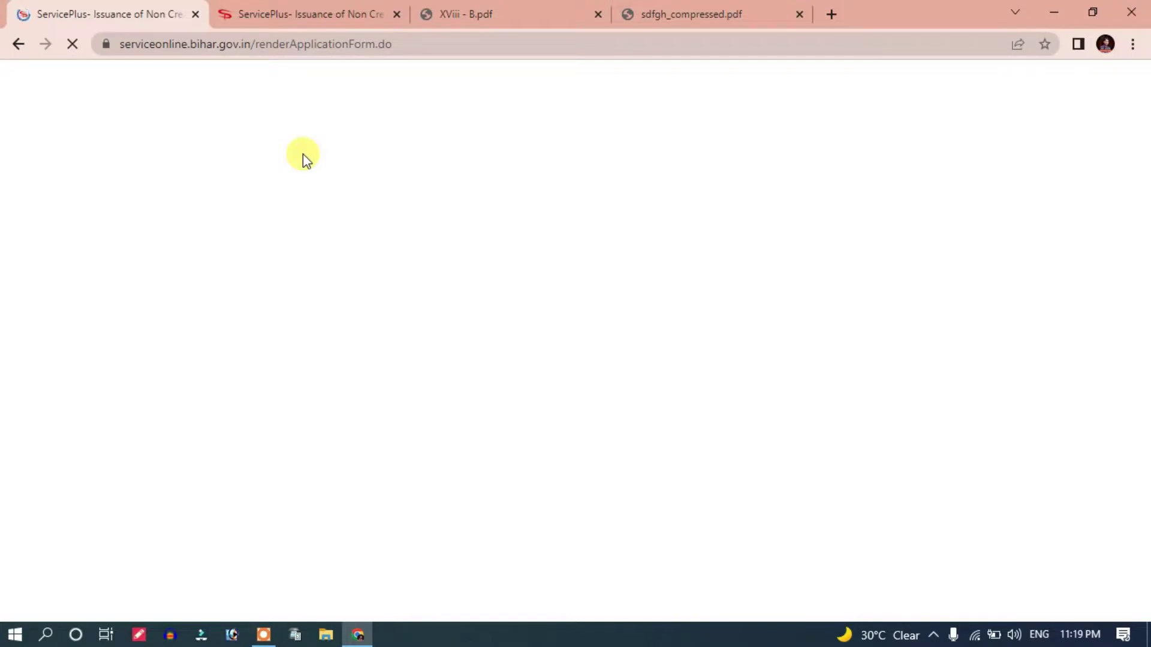
click(304, 11)
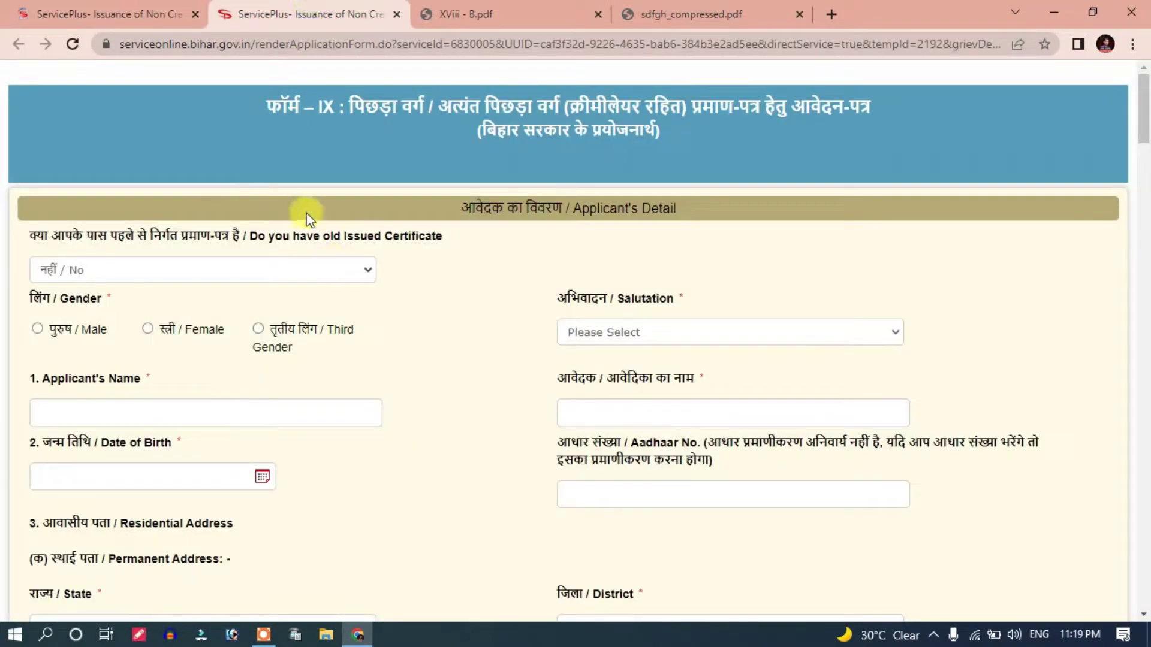
click(123, 9)
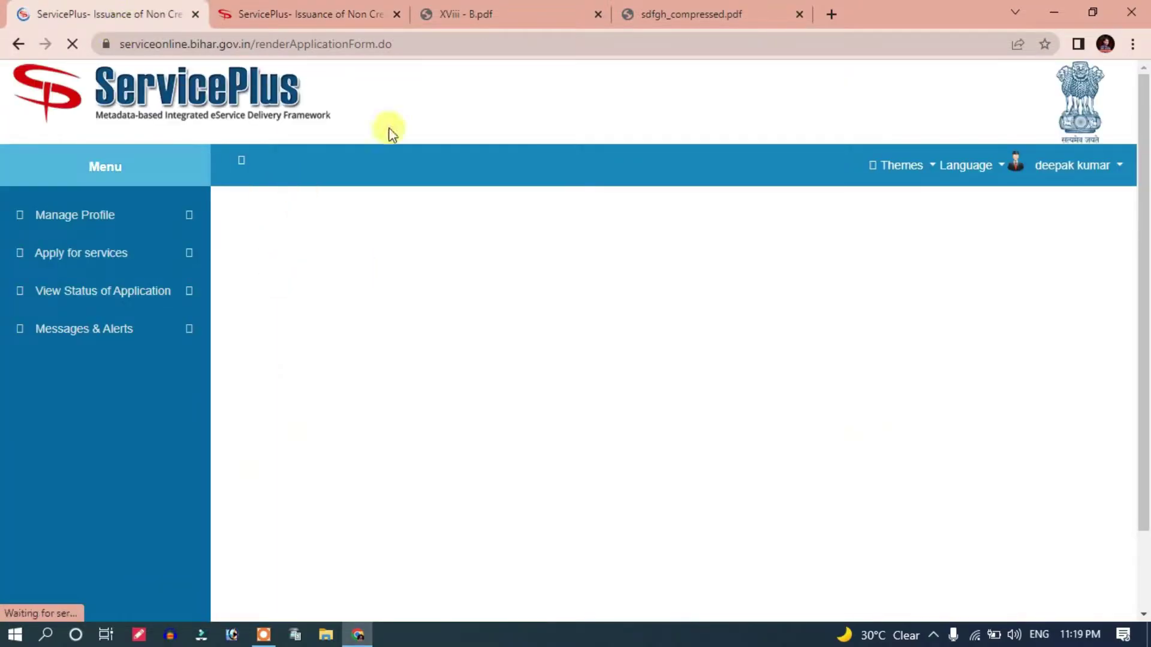
Step: Compare the two application form tabs and scroll to the Attachments section
key(ctrl+Tab)
scroll(366, 288, down, 8)
scroll(384, 336, up, 8)
key(ctrl+shift+Tab)
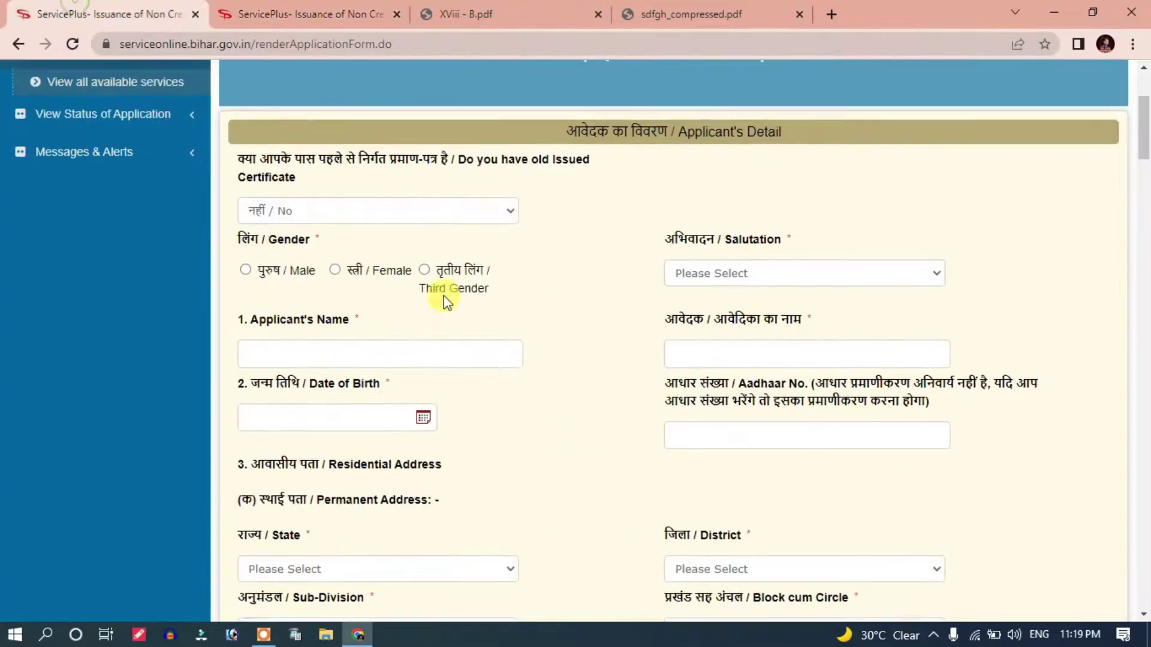
scroll(509, 373, down, 15)
scroll(570, 380, up, 12)
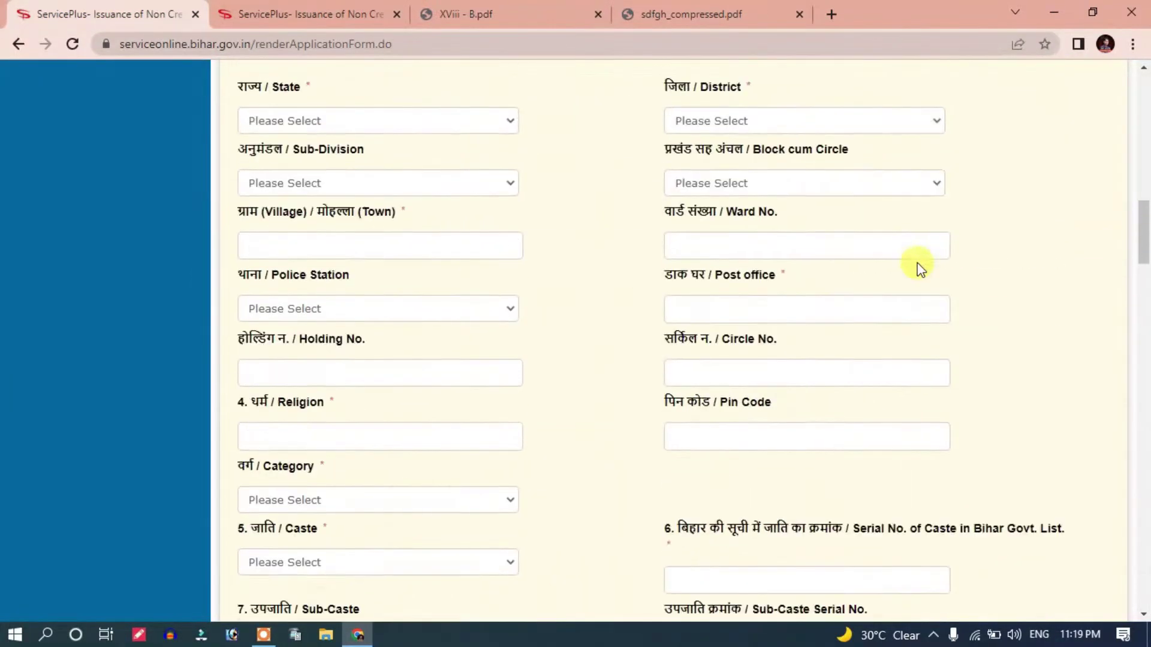
scroll(791, 257, up, 10)
scroll(568, 430, down, 15)
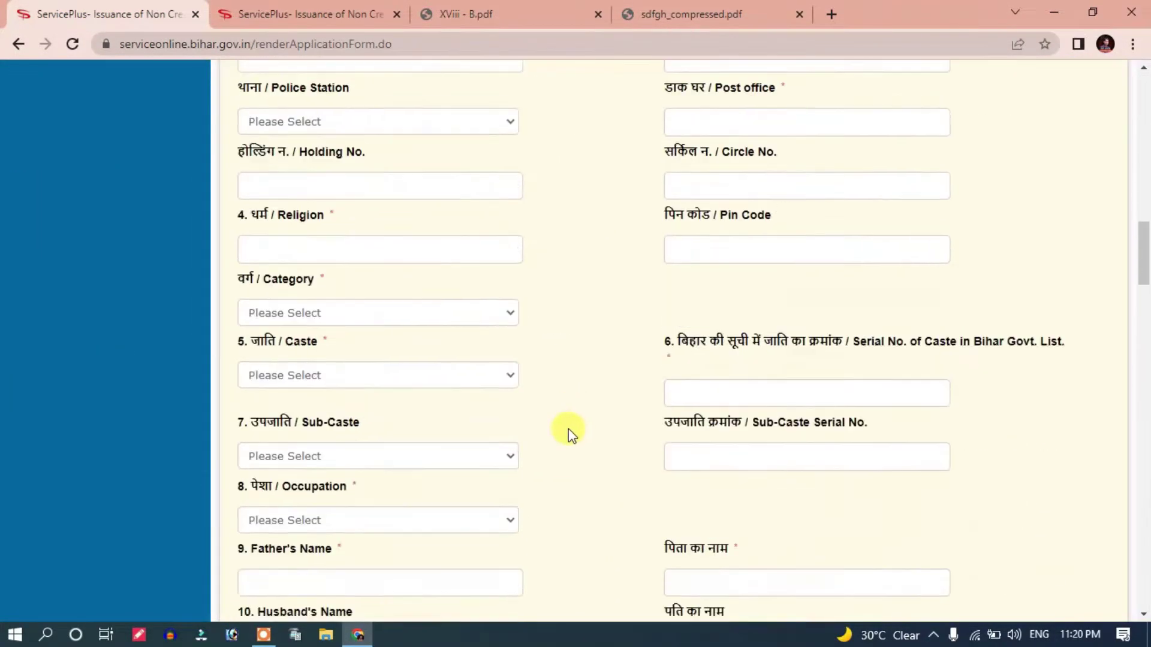
scroll(568, 432, down, 20)
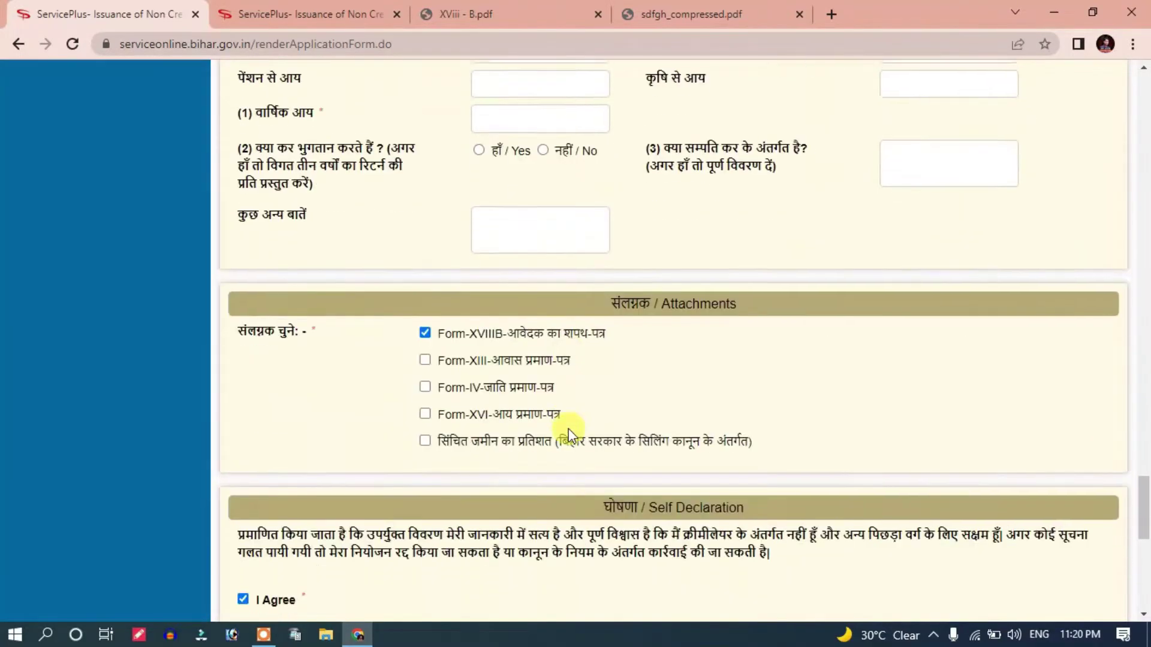
scroll(568, 429, up, 2)
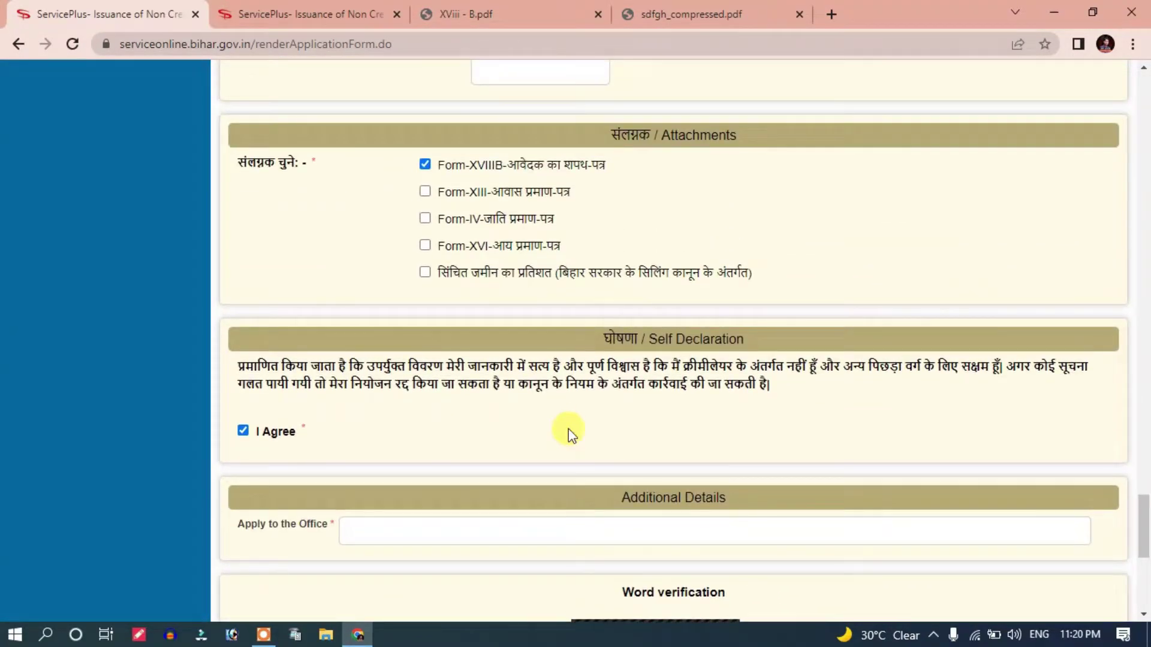
scroll(568, 430, up, 1)
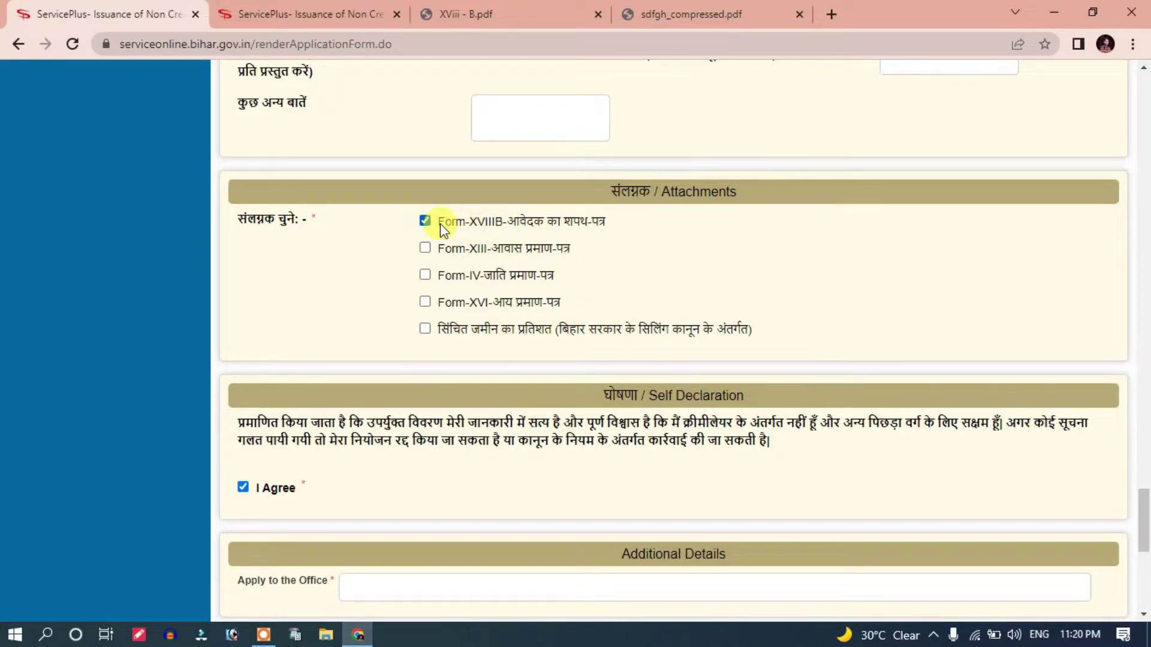
Step: Untick the Form-XVIIIB affidavit attachment and bring up XViii - B.pdf
drag(435, 222, 516, 224)
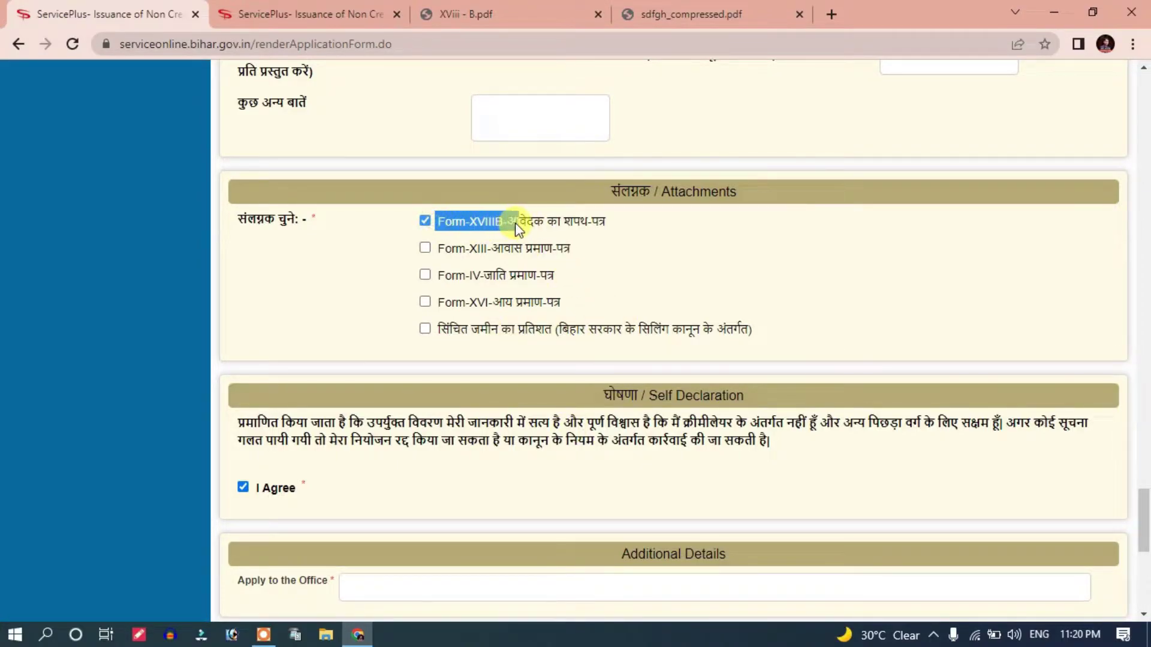
click(531, 226)
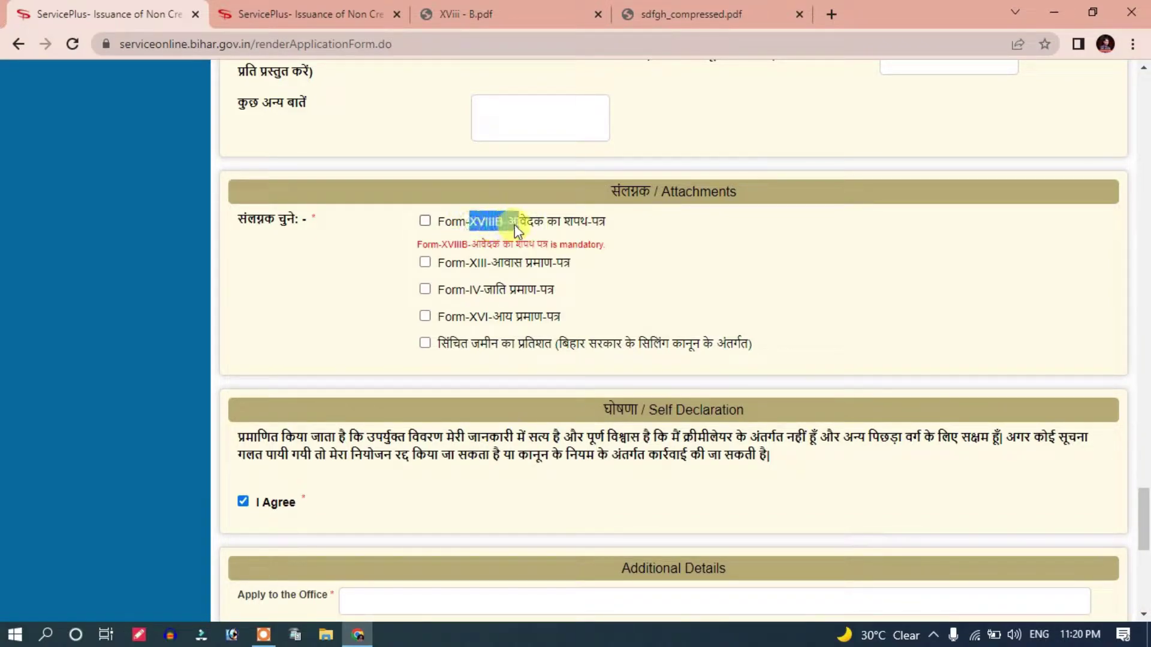
click(466, 14)
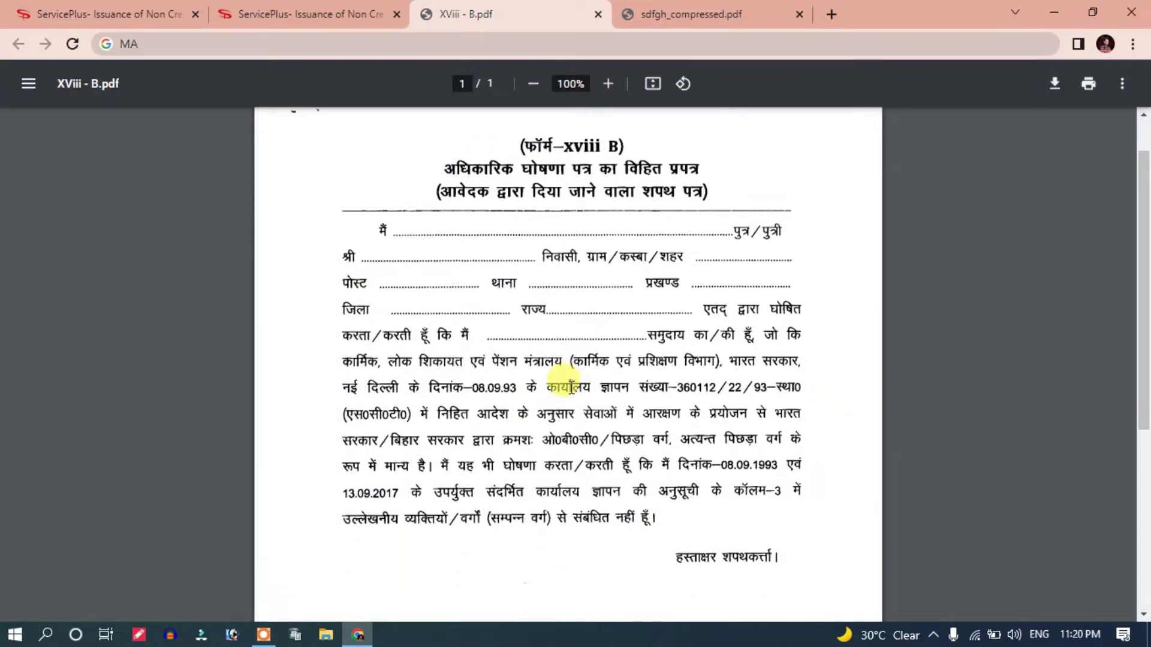
Step: Scroll through the blank Form XVIII B affidavit in XViii - B.pdf
scroll(504, 249, up, 1)
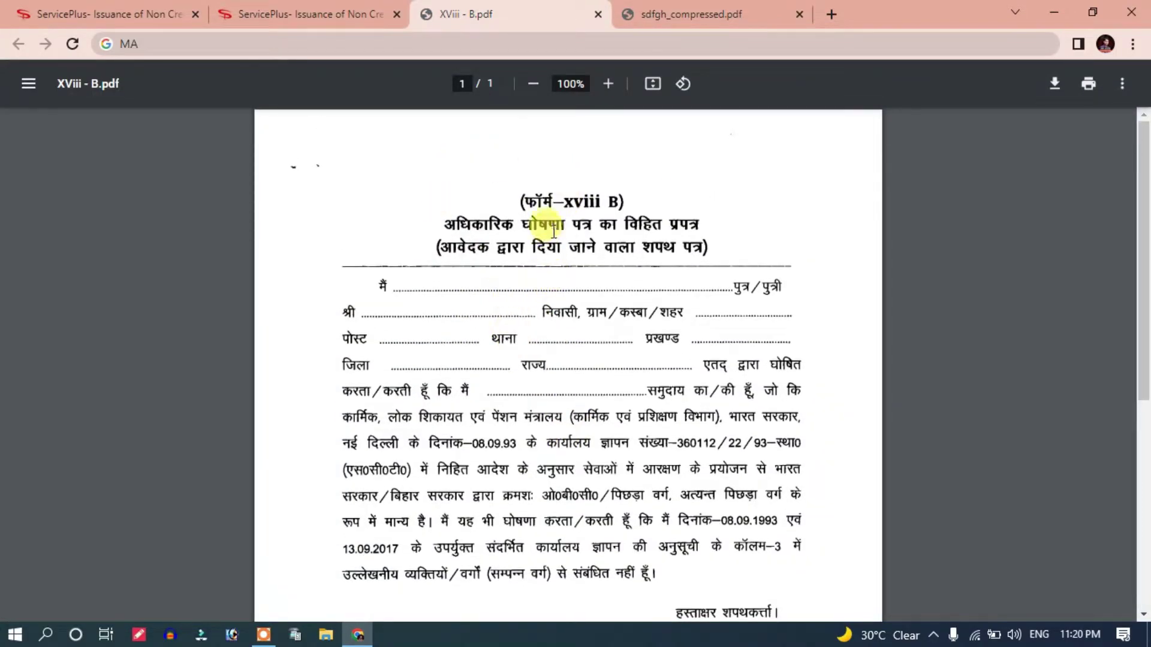
scroll(558, 239, down, 4)
scroll(546, 288, up, 3)
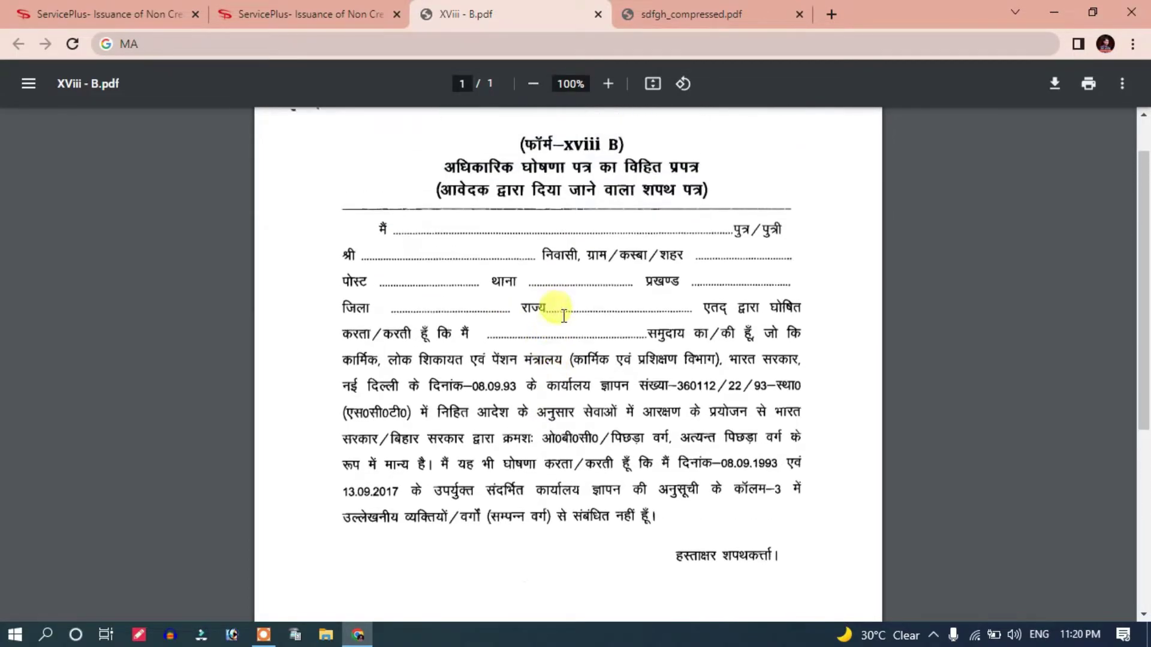
Step: Inspect the name and signature on the filled sdfgh_compressed.pdf affidavit, then return to the form
click(716, 4)
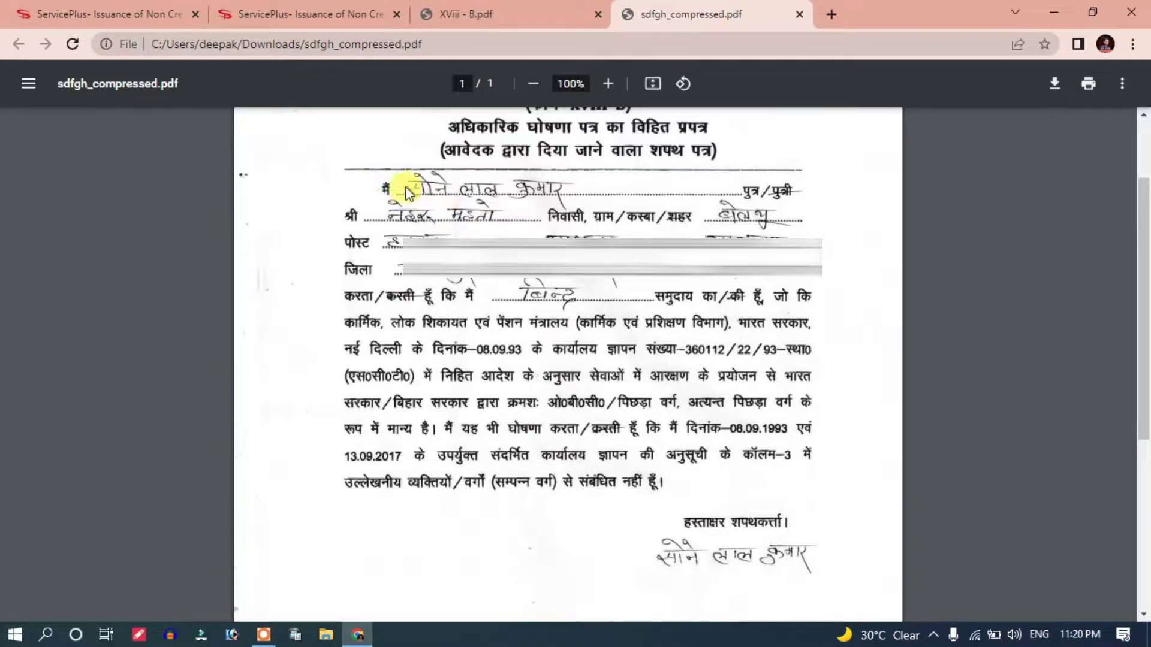
double_click(539, 186)
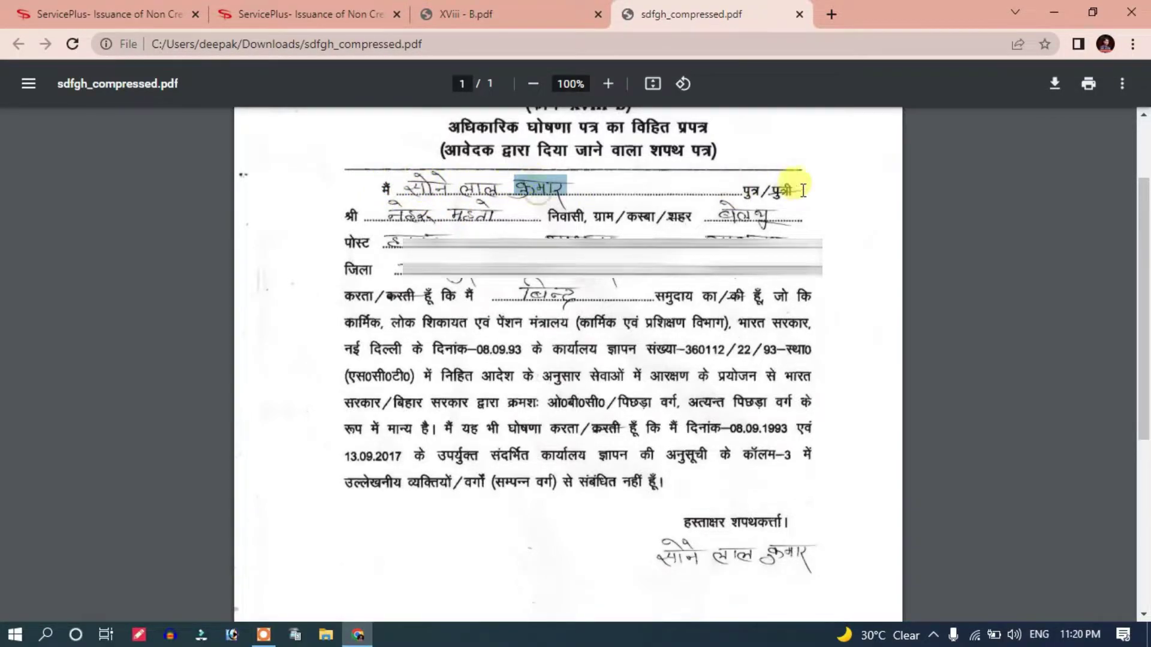
click(400, 226)
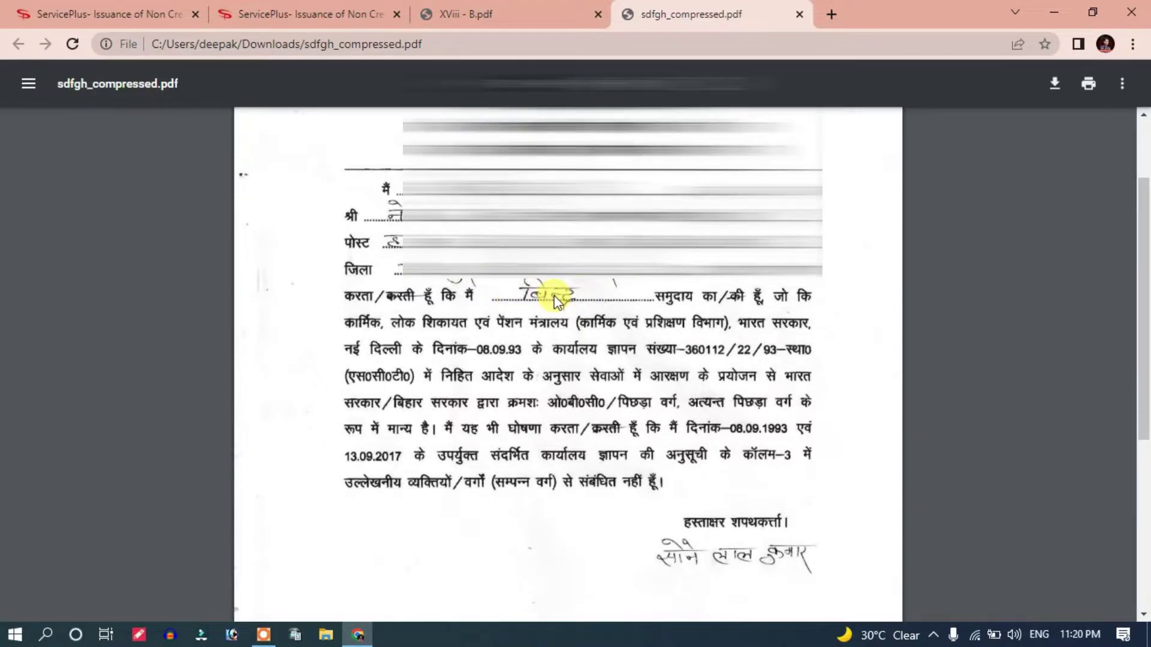
scroll(636, 402, down, 2)
mouse_move(683, 420)
mouse_down()
mouse_move(673, 442)
mouse_move(827, 452)
mouse_up()
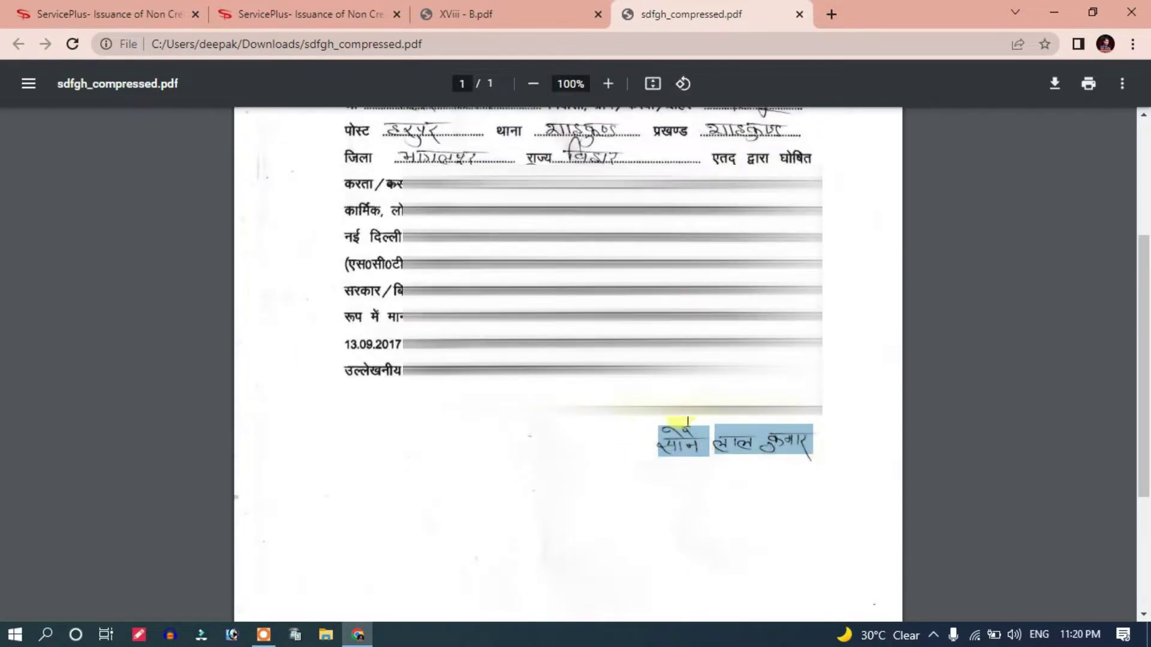
scroll(657, 431, up, 3)
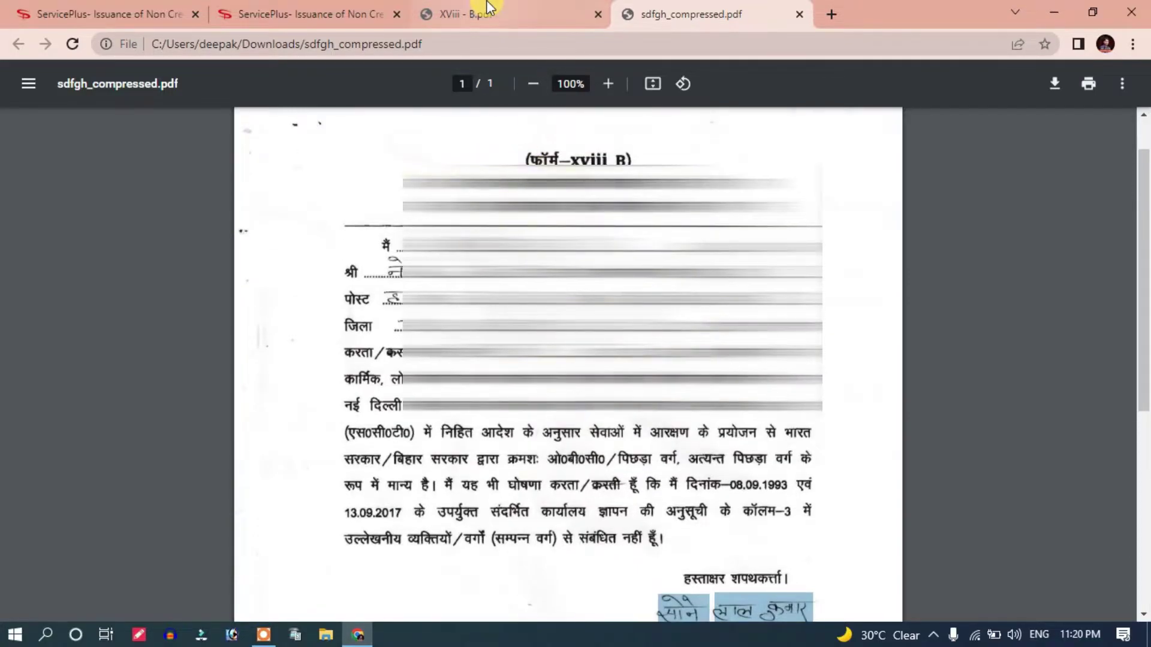
click(305, 14)
Step: Highlight the attachment names from Form-XIII through the irrigated land document
key(ctrl+Page_Up)
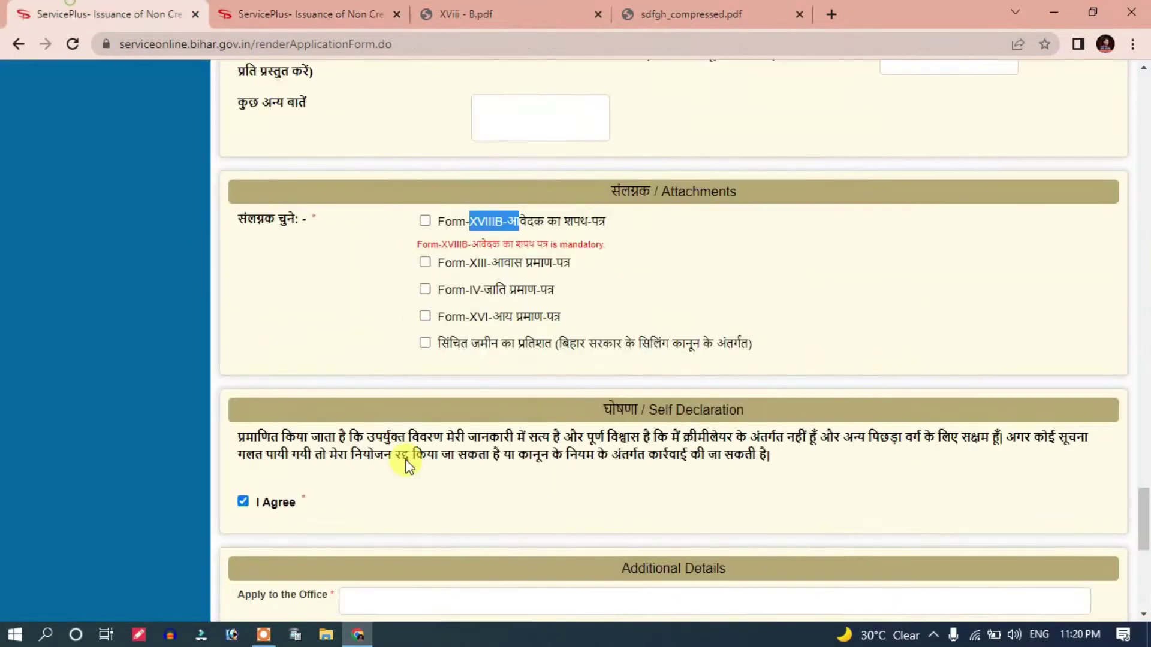
scroll(430, 401, down, 2)
scroll(429, 402, up, 3)
drag(485, 322, 562, 357)
drag(485, 376, 437, 374)
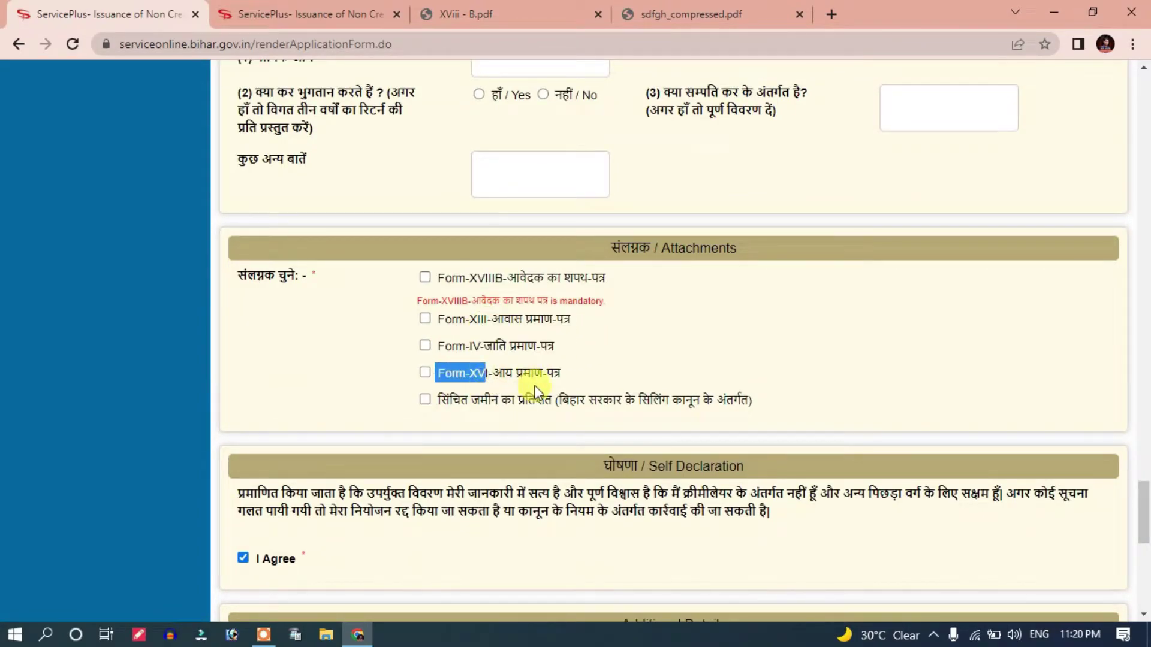
drag(572, 374, 439, 319)
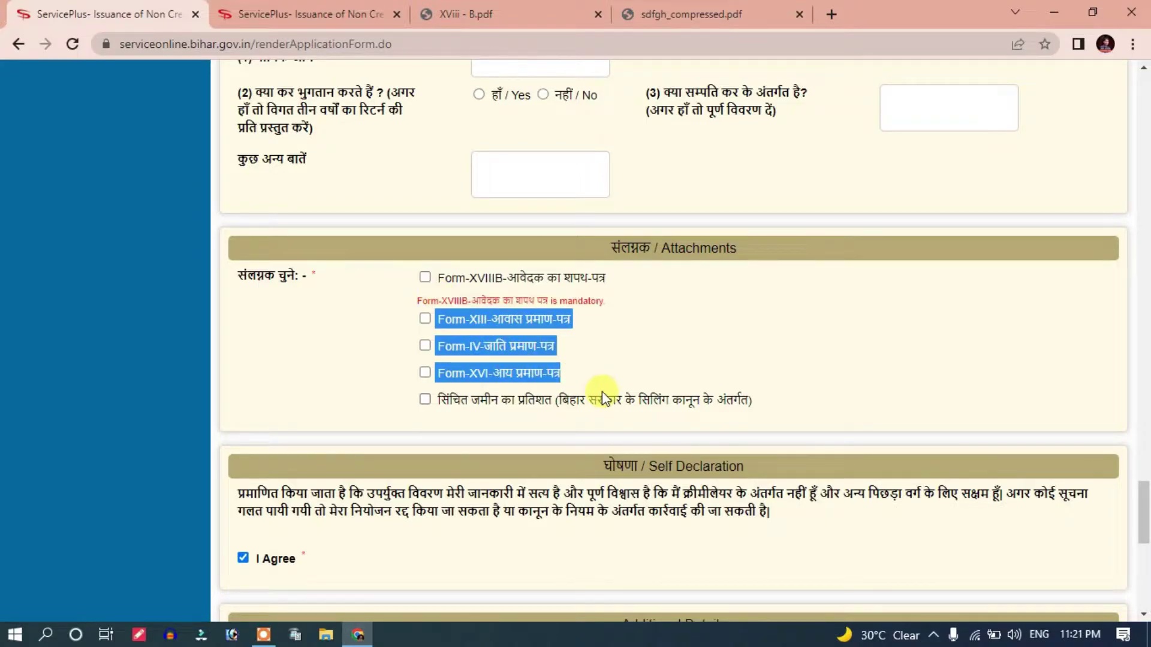
click(596, 389)
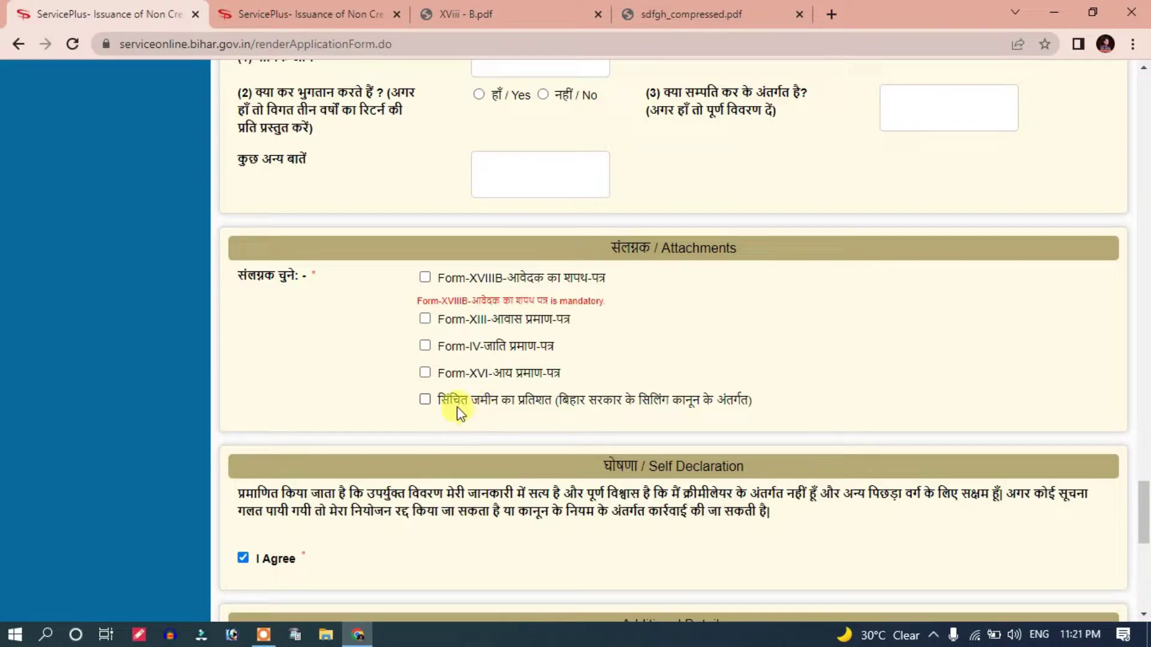
drag(442, 409, 554, 400)
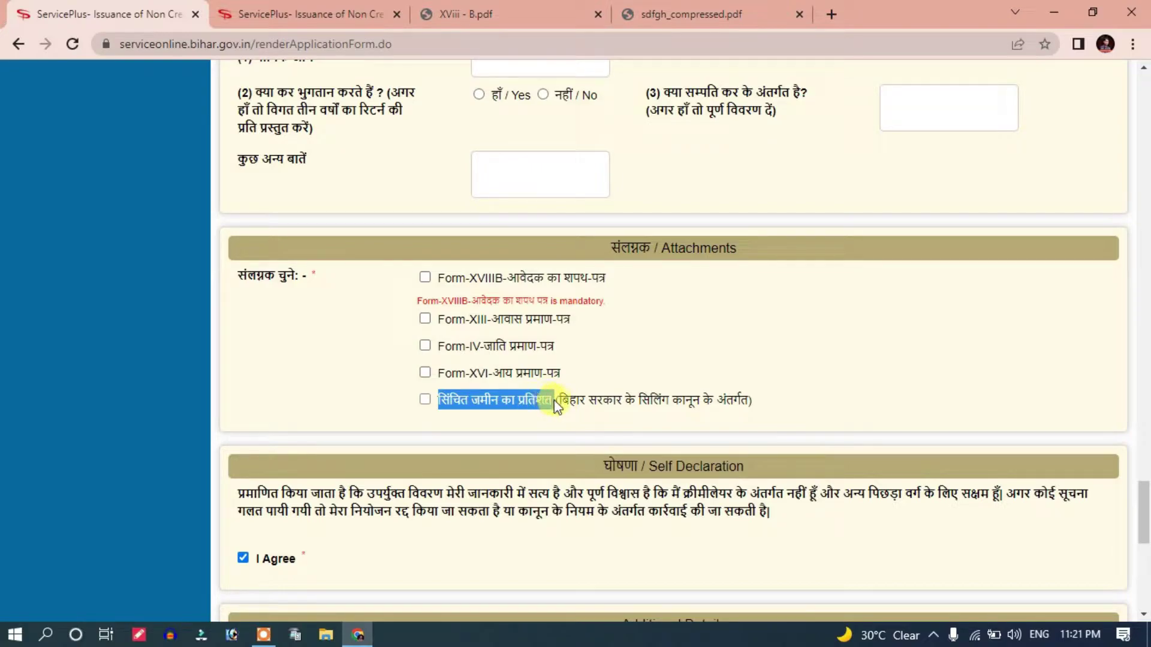
drag(444, 278, 560, 390)
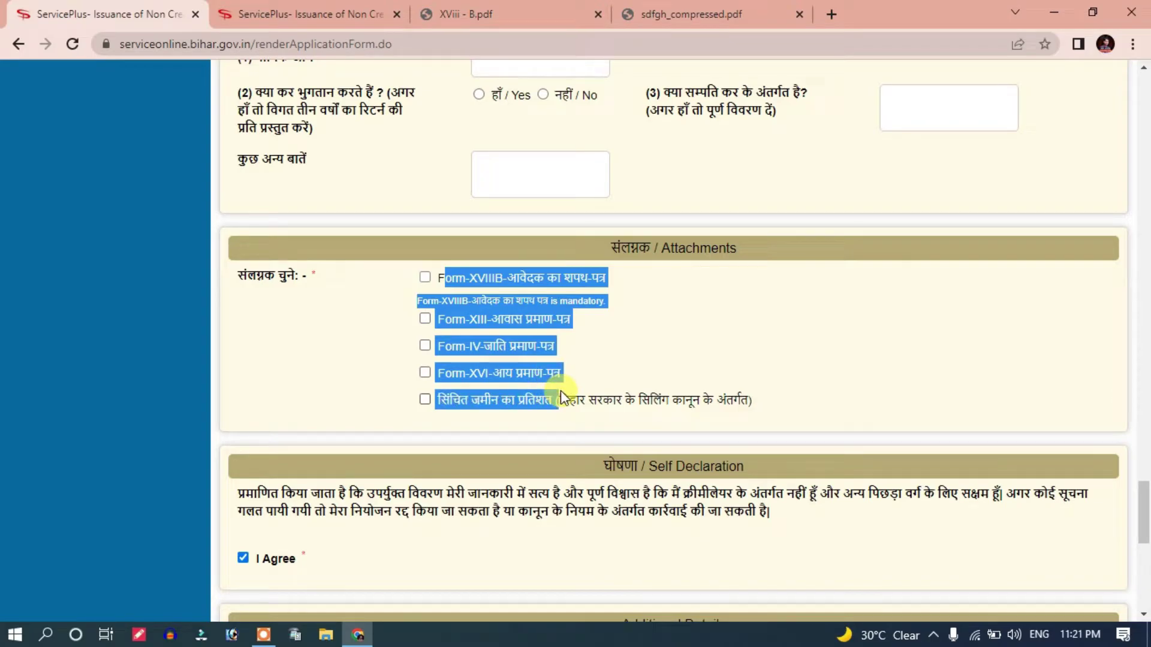
click(557, 391)
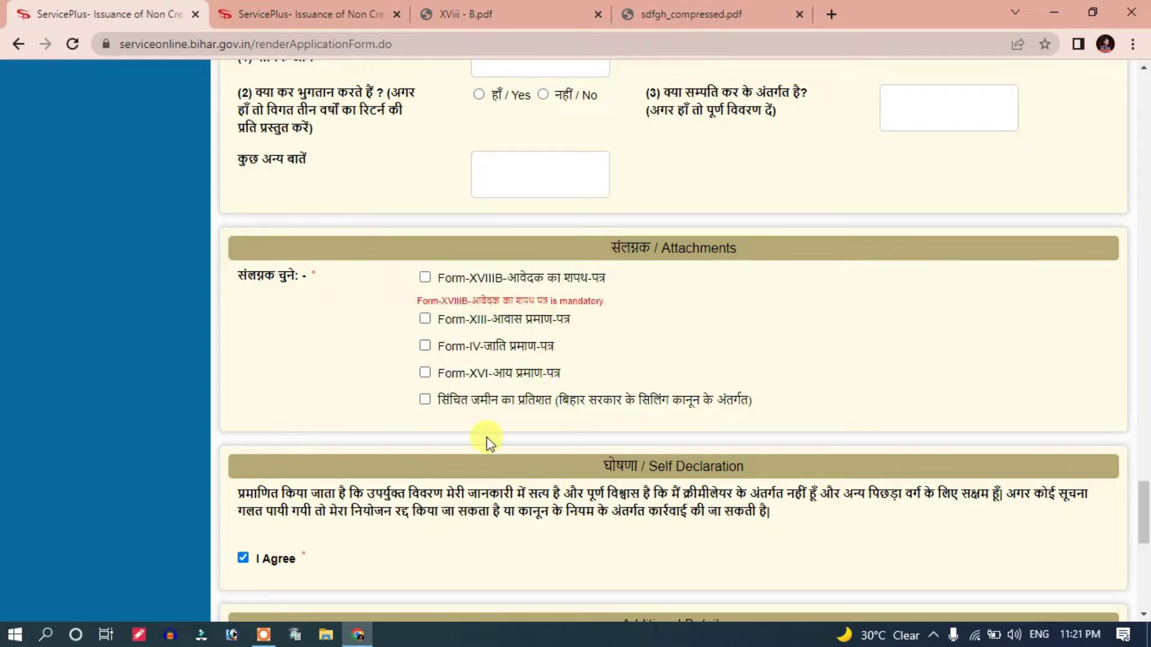
scroll(200, 563, down, 1)
scroll(460, 345, up, 1)
Step: Bring up and scroll the XViii - B.pdf affidavit
click(535, 12)
scroll(599, 321, down, 1)
scroll(563, 329, up, 2)
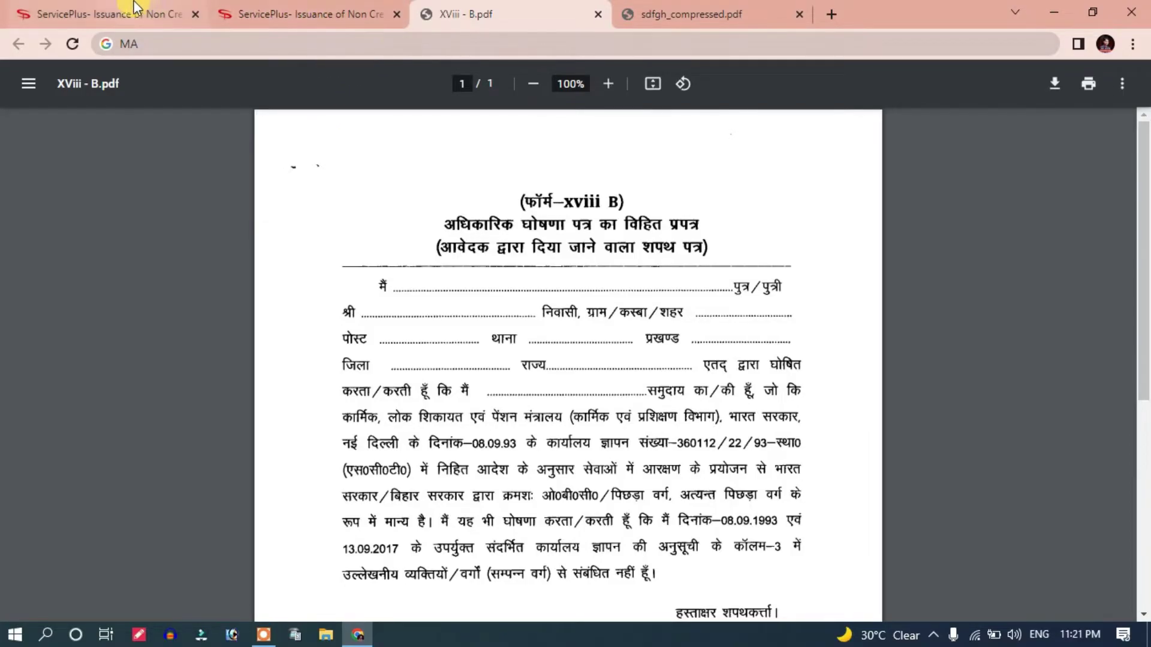
Step: Return to the ServicePlus form and scroll up to the Applicant's Detail section
click(108, 14)
scroll(515, 347, up, 2)
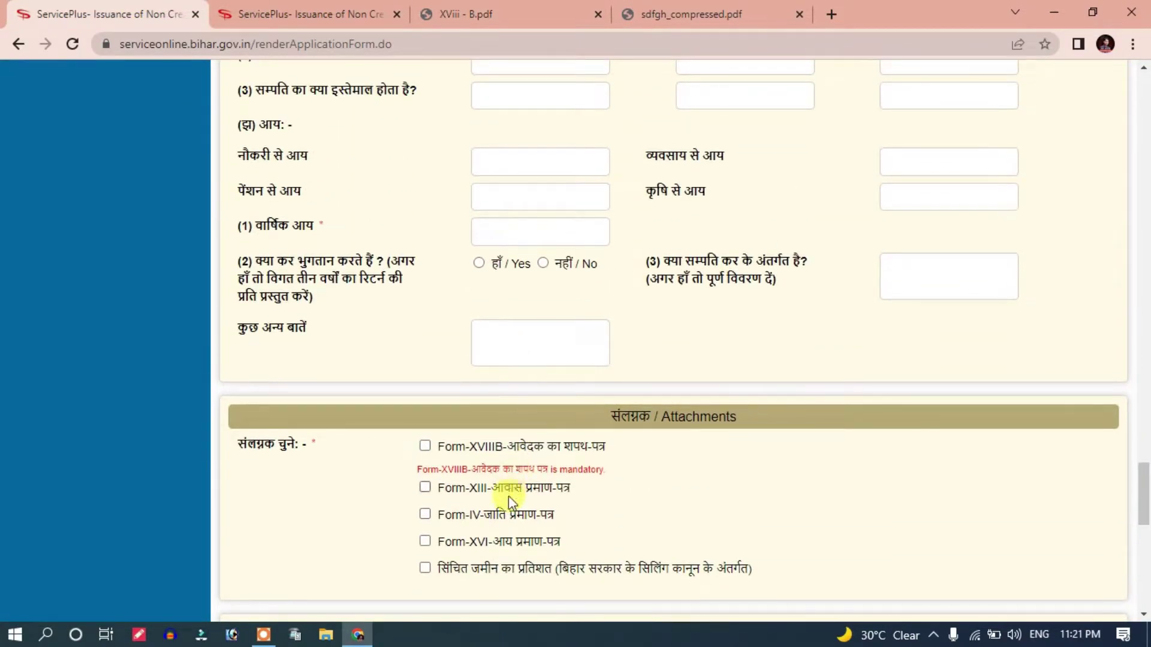
scroll(515, 489, up, 10)
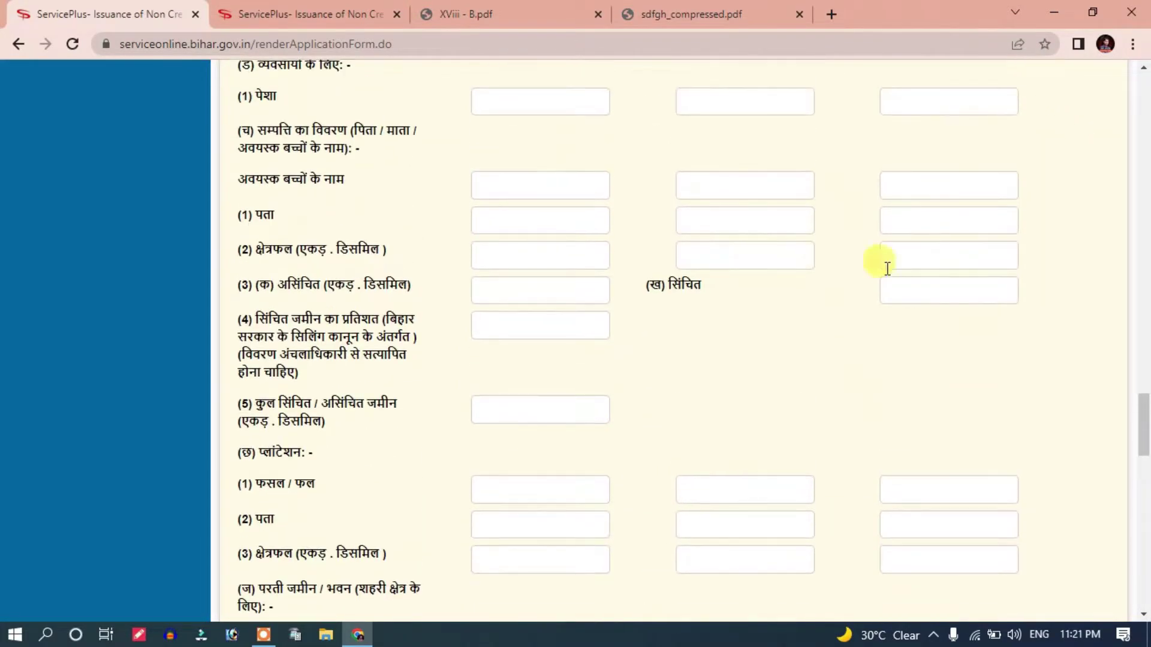
scroll(992, 283, up, 15)
scroll(985, 286, up, 15)
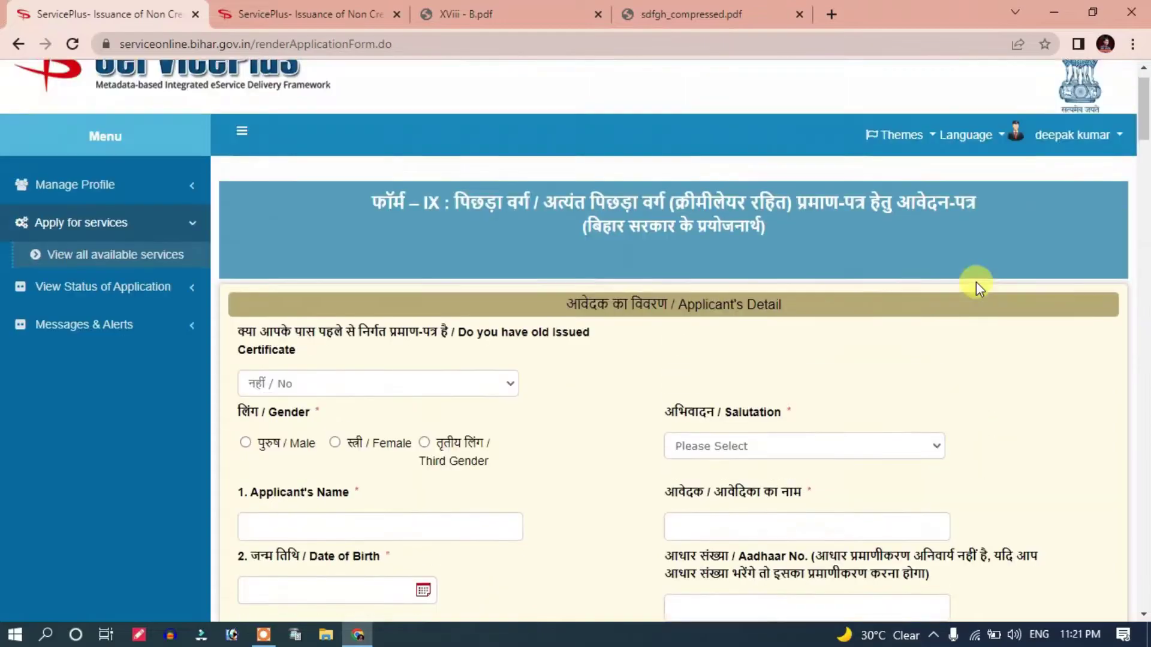
scroll(976, 282, up, 1)
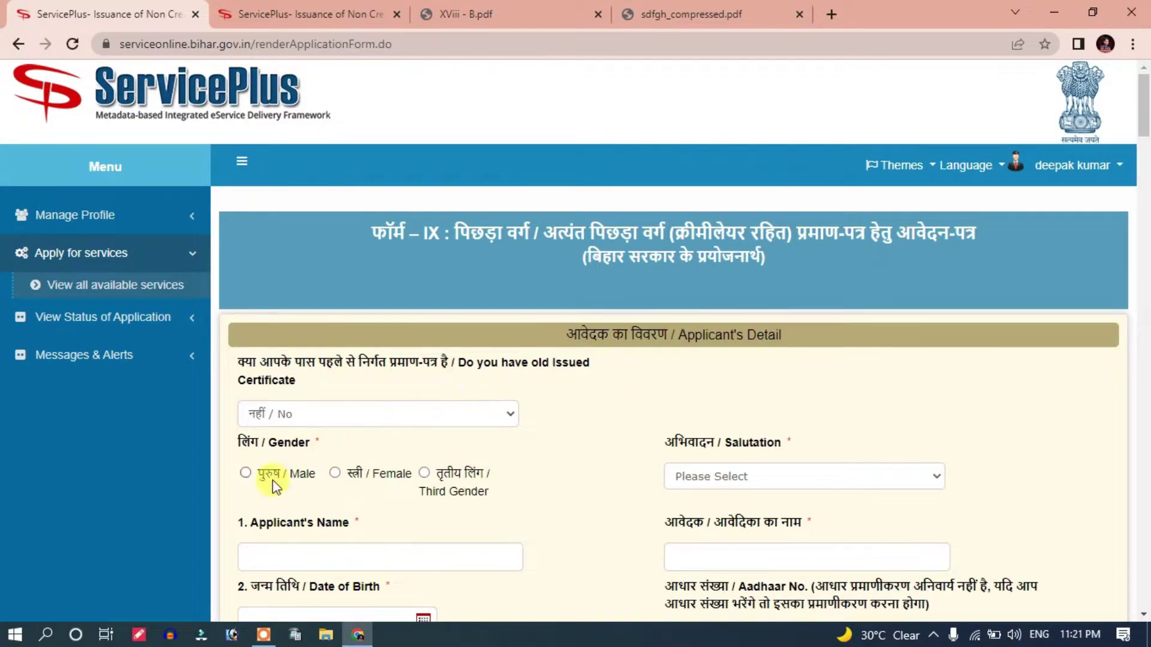
scroll(273, 471, down, 3)
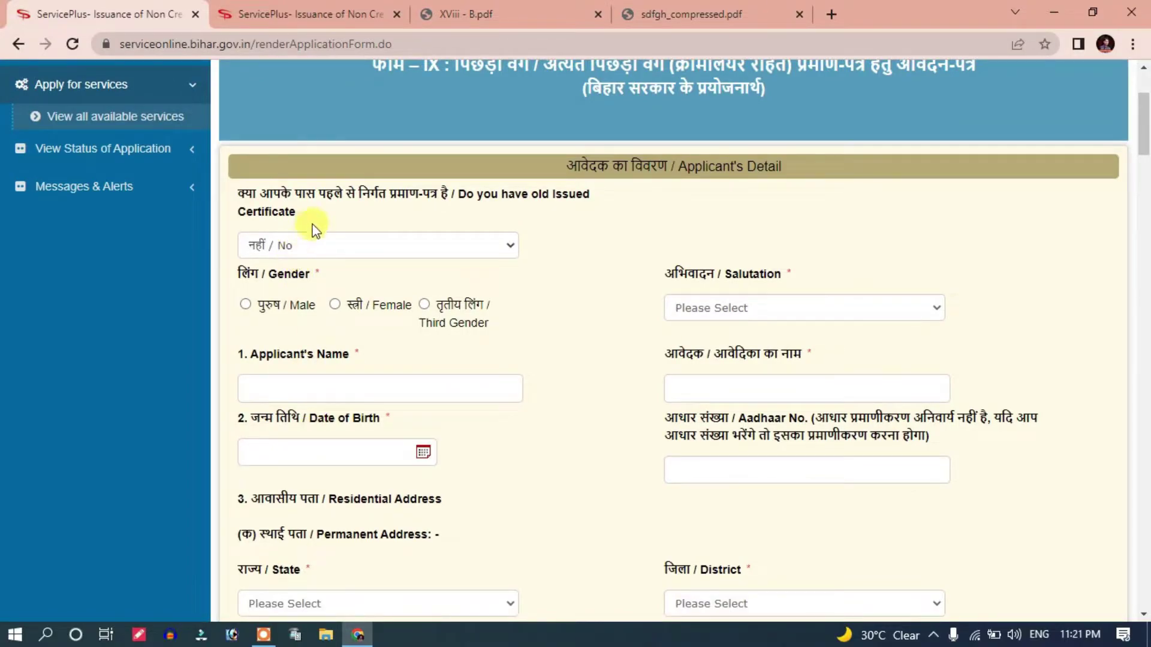
Step: Keep 'नहीं / No' as the answer to the old-certificate question
drag(280, 191, 430, 209)
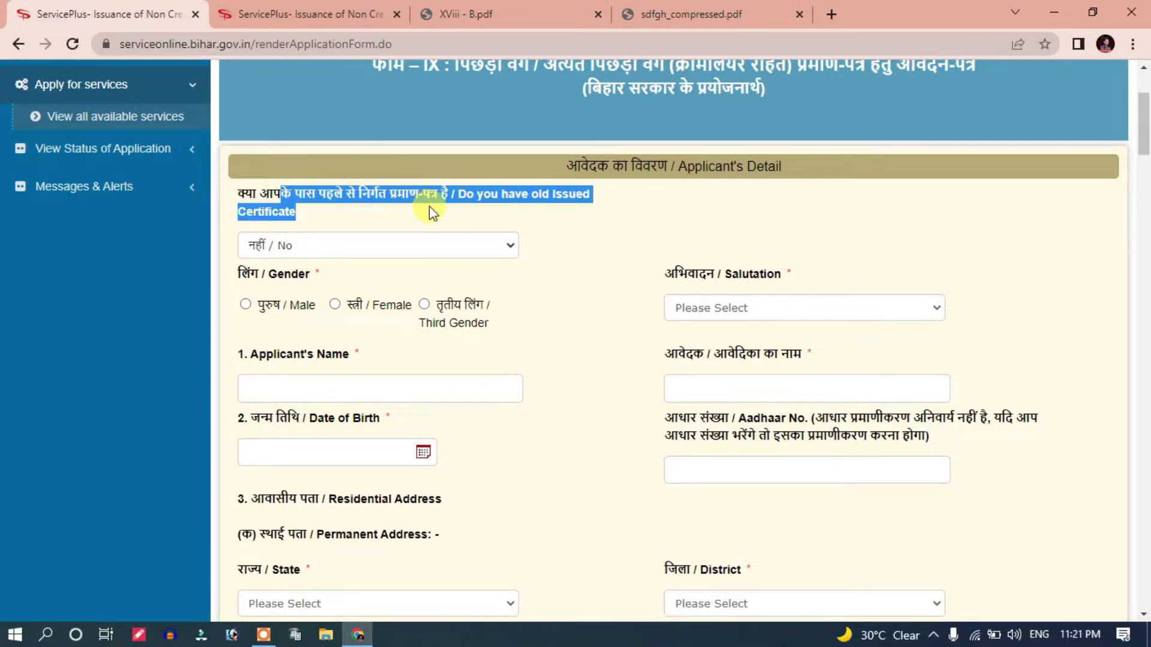
click(353, 219)
click(346, 246)
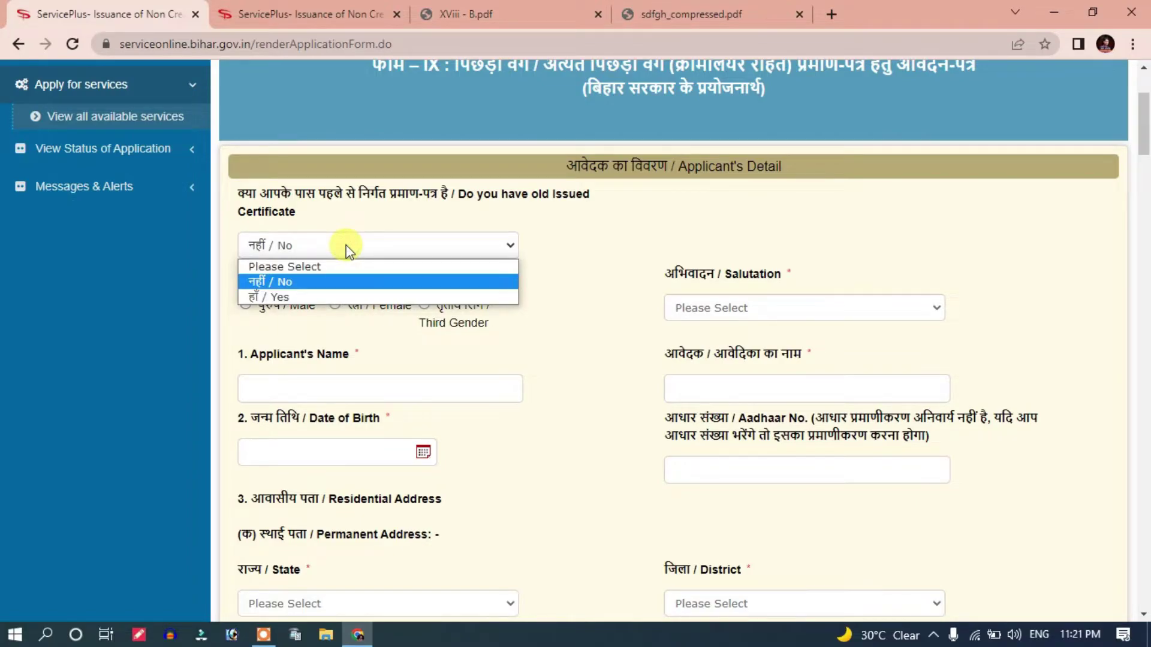
click(260, 281)
scroll(358, 335, down, 1)
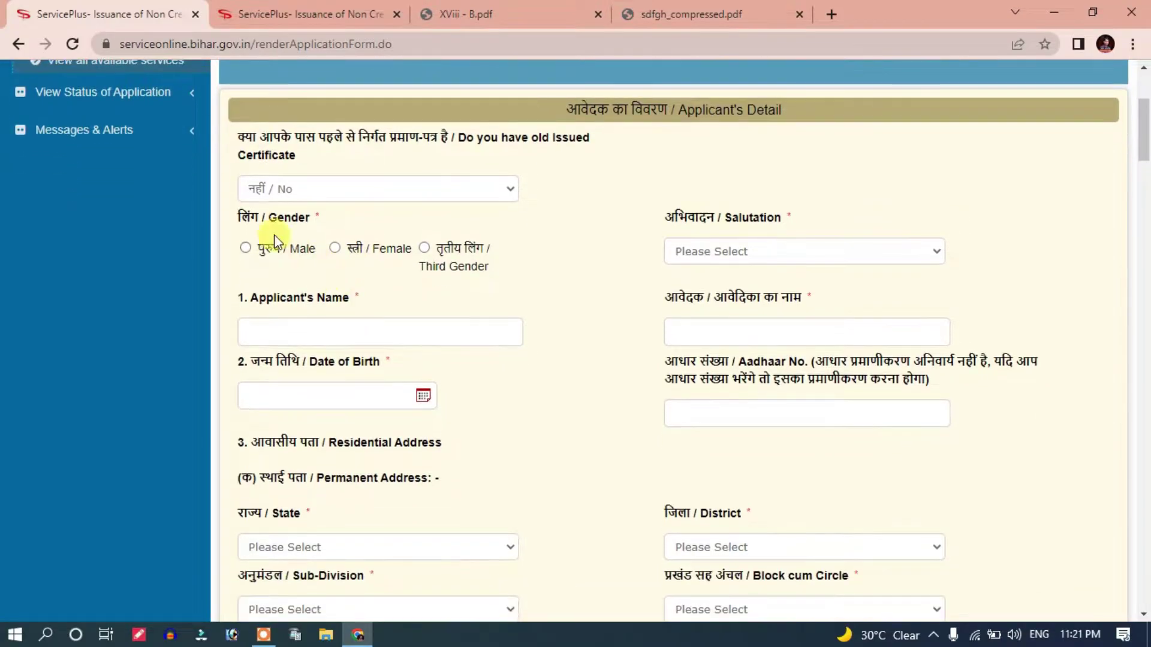
Step: Set gender Male, salutation Mr., and the applicant's name in English and Hindi
click(244, 248)
drag(652, 217, 780, 222)
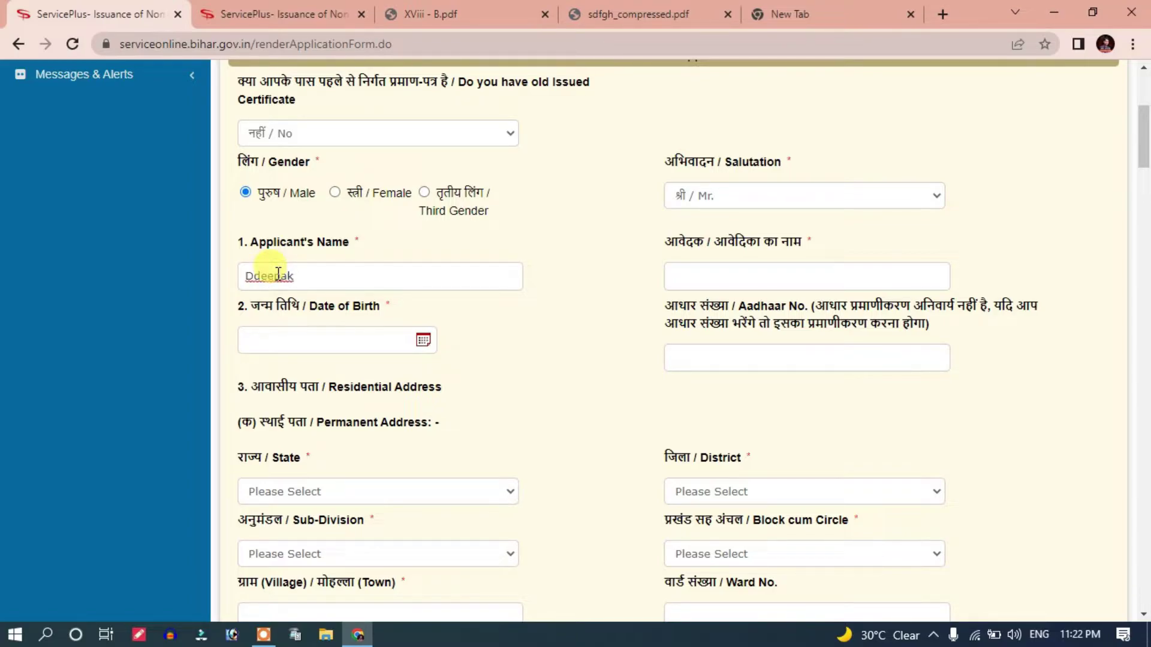
scroll(709, 220, down, 1)
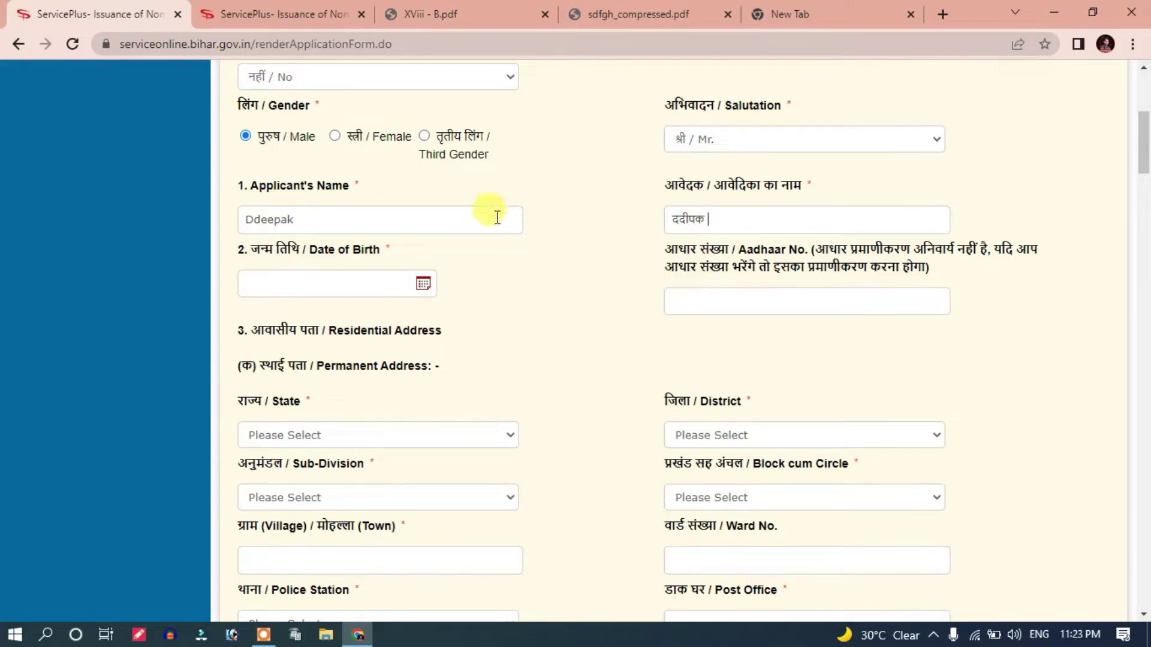
double_click(683, 220)
click(467, 284)
scroll(466, 284, down, 1)
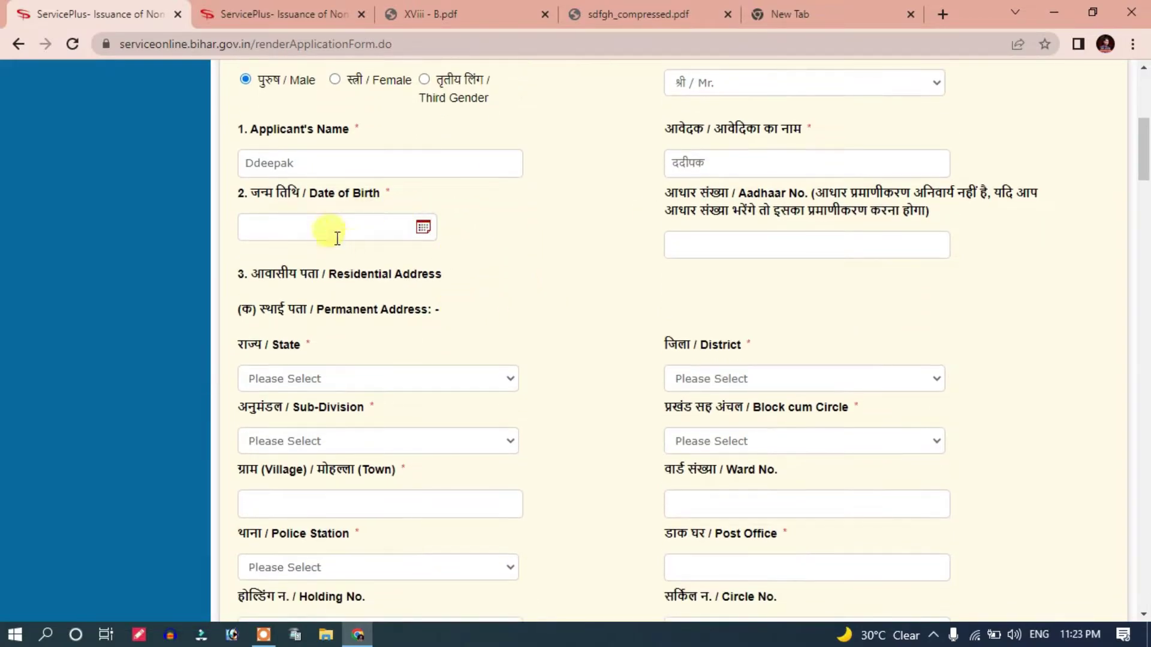
click(334, 234)
click(383, 267)
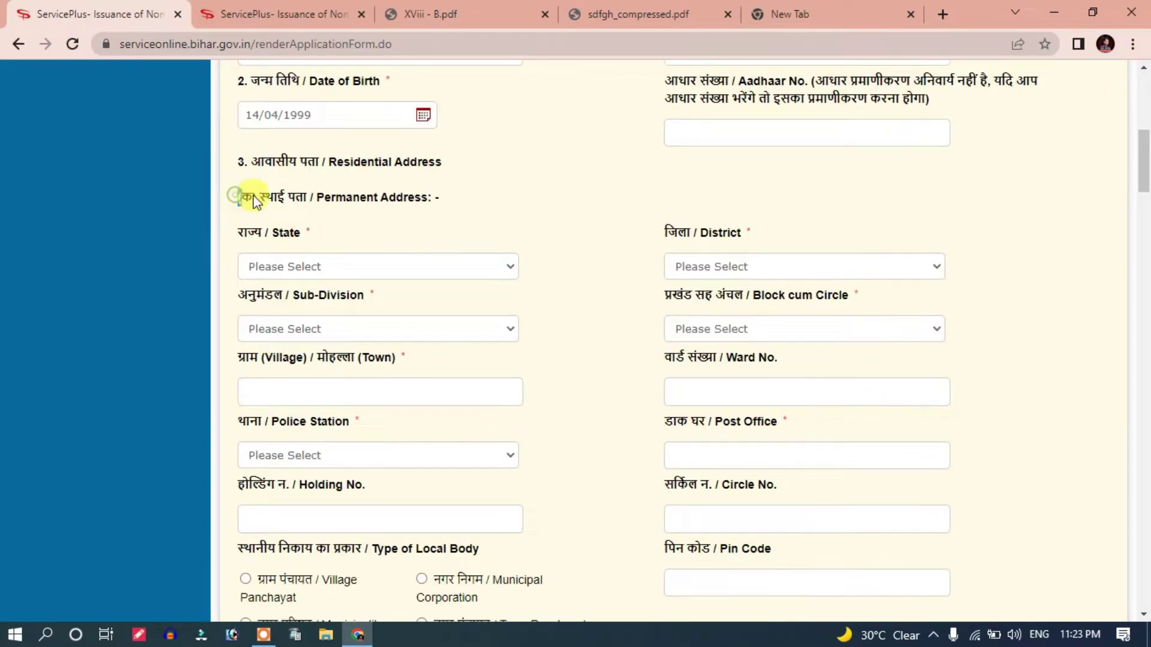
drag(253, 195, 296, 206)
click(308, 222)
scroll(320, 258, up, 1)
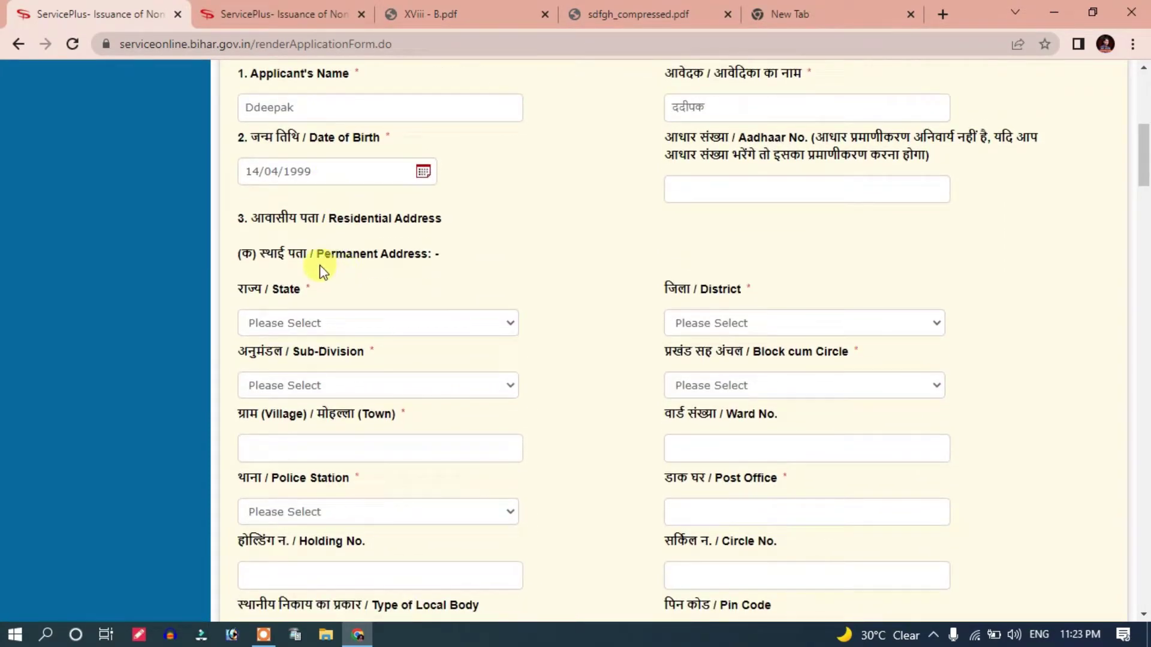
scroll(324, 273, down, 1)
drag(250, 160, 324, 164)
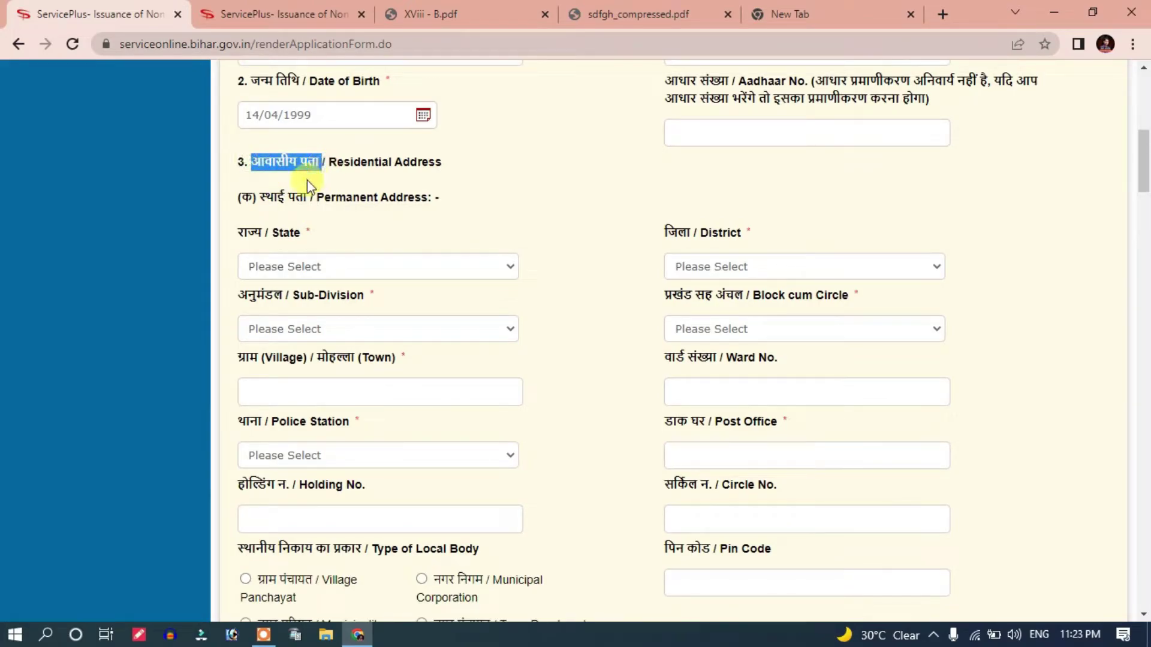
Step: Set the permanent address state to BIHAR and choose its district
click(307, 180)
drag(250, 196, 347, 211)
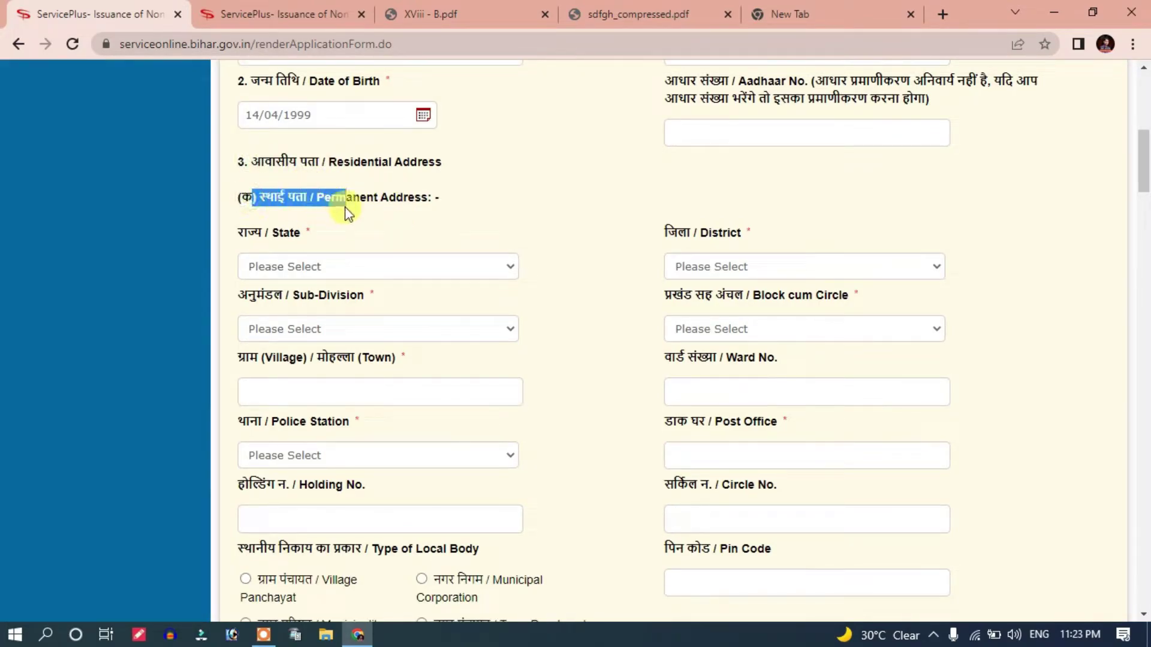
click(340, 227)
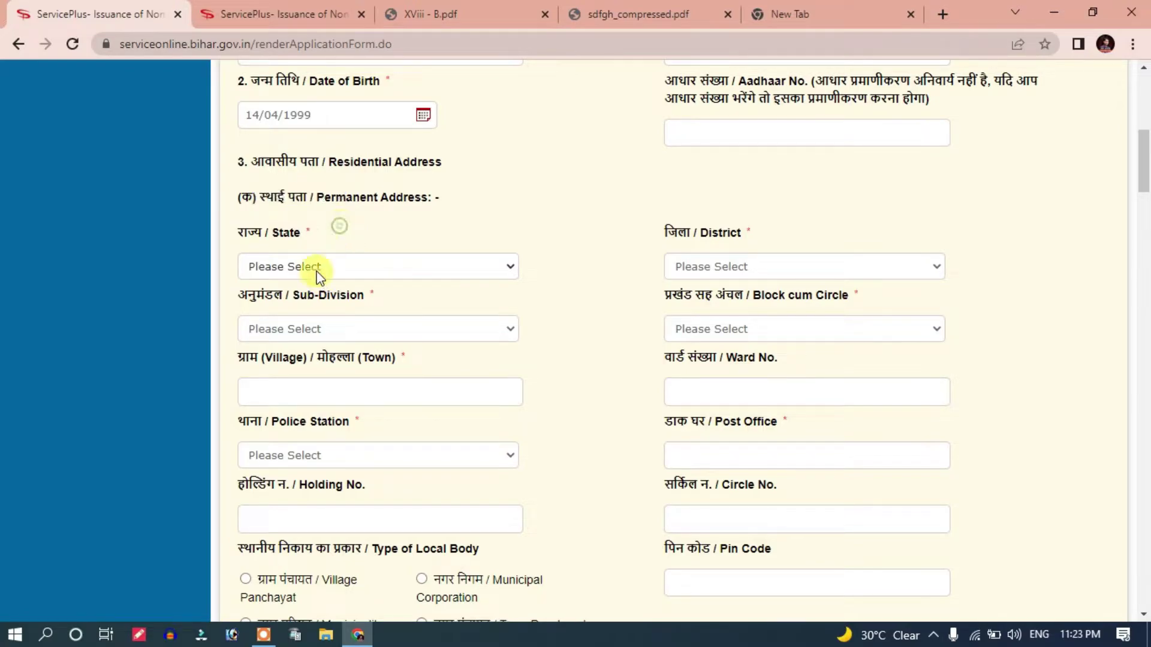
click(316, 267)
click(300, 304)
click(699, 268)
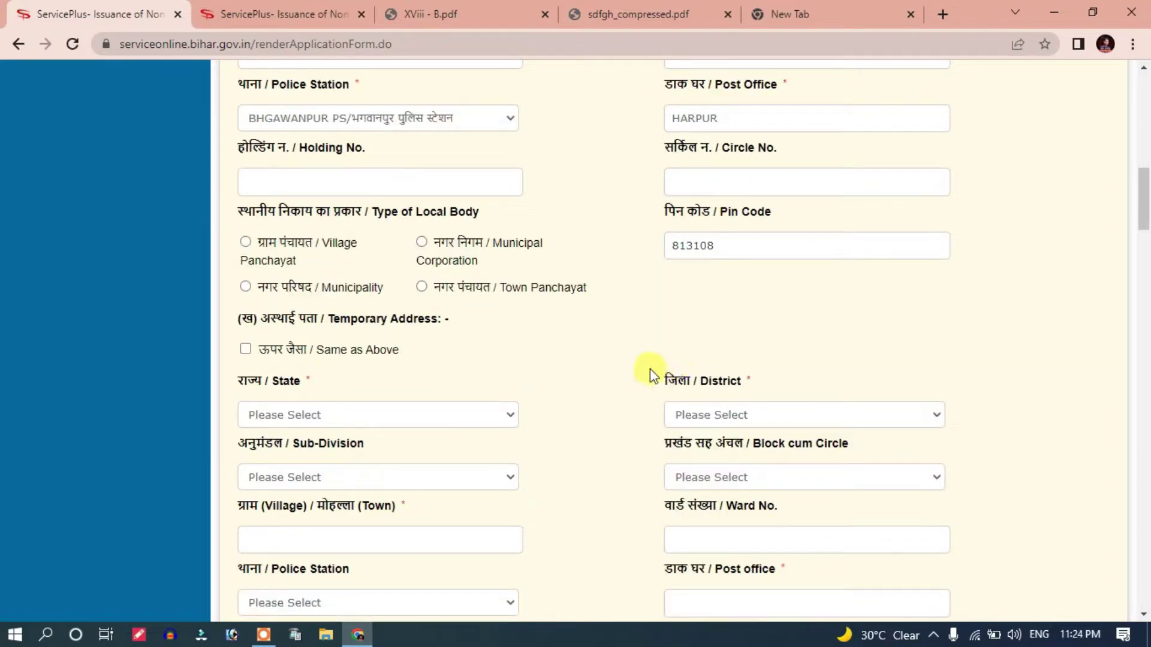
scroll(658, 372, up, 1)
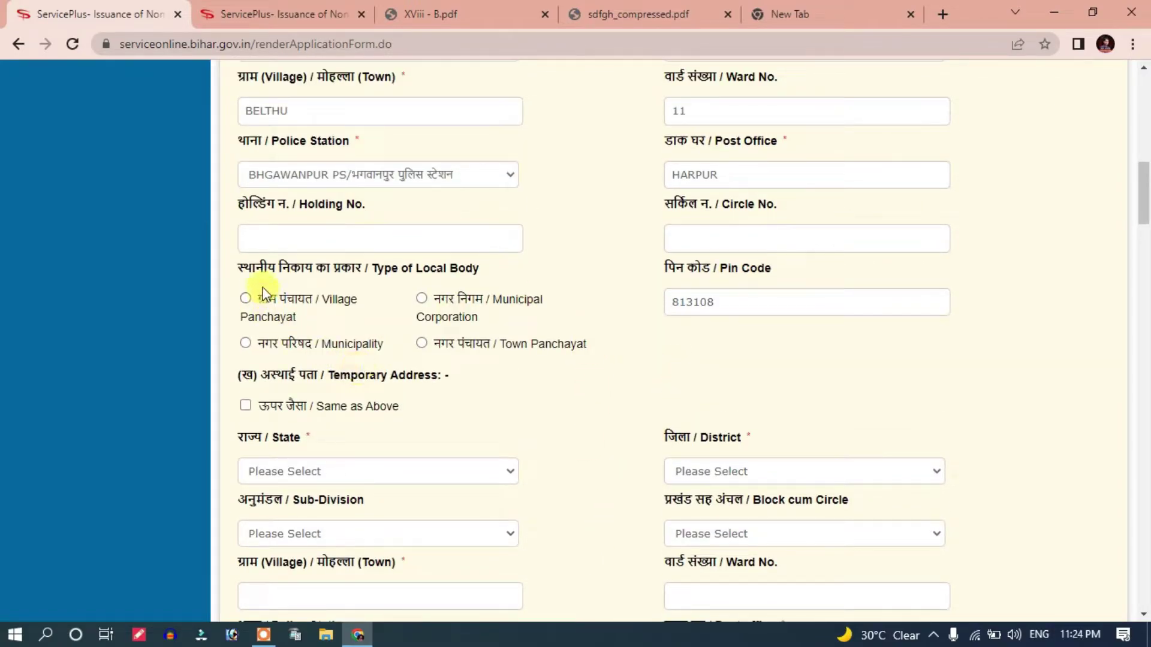
Step: Tick 'Same as Above' so the temporary address copies the permanent one
drag(242, 266, 383, 288)
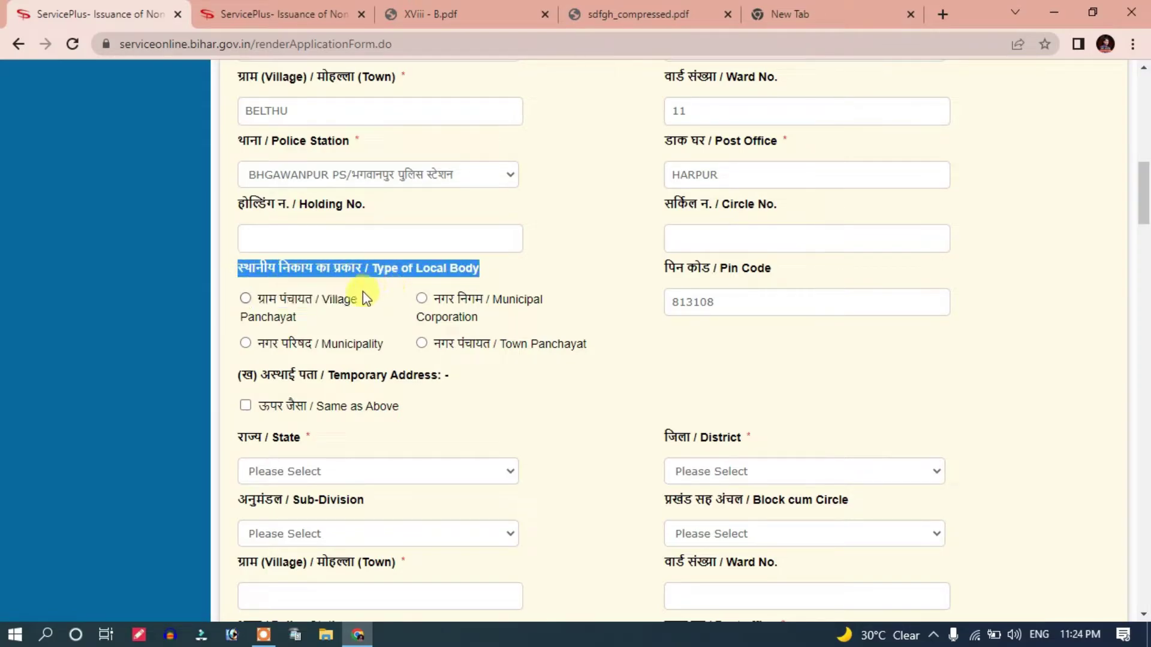
drag(291, 379, 251, 412)
click(246, 407)
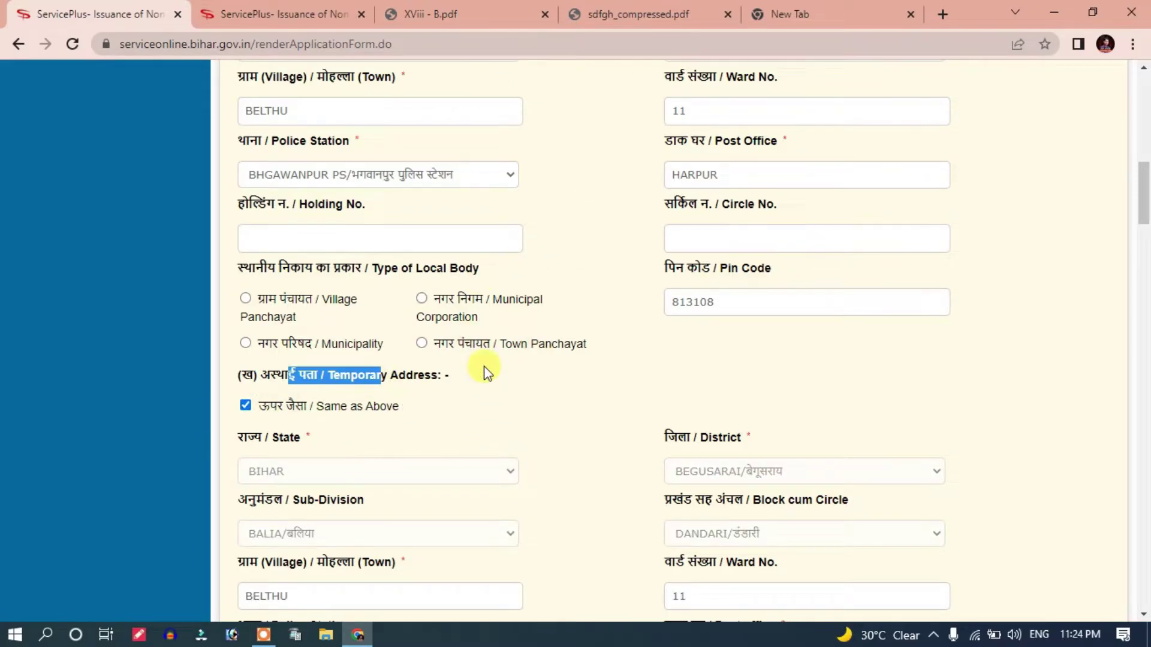
Step: Enter the religion and set the category to अत्यंत पिछड़ा वर्ग (अनुसूची-1)
scroll(483, 378, down, 4)
scroll(483, 320, down, 5)
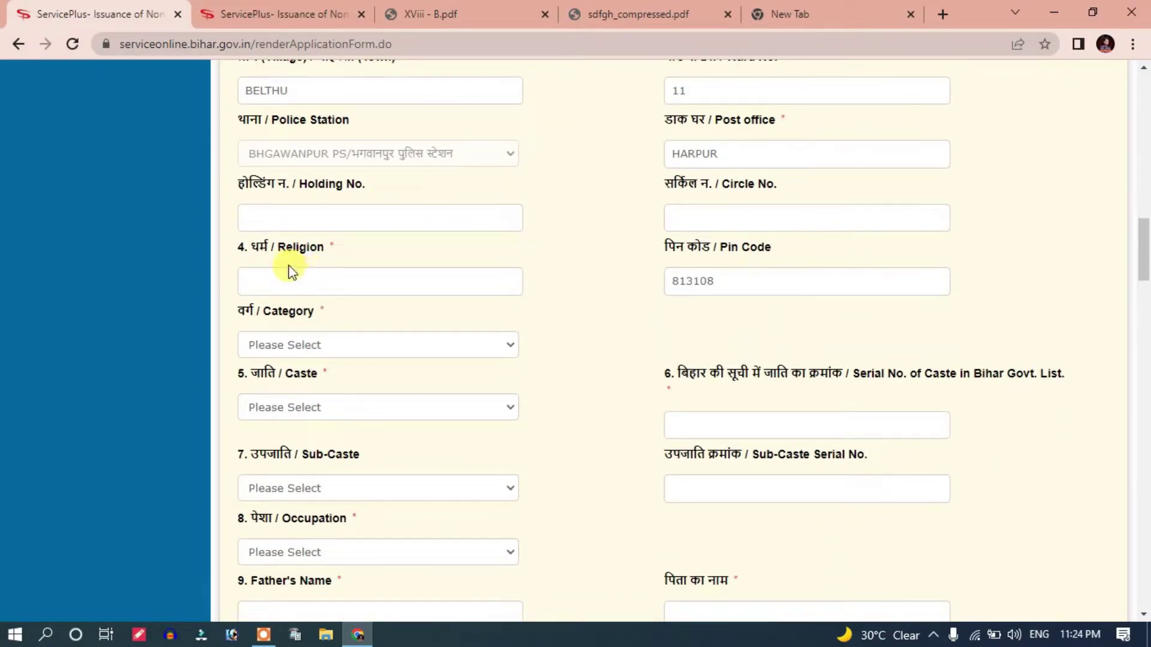
drag(278, 247, 312, 262)
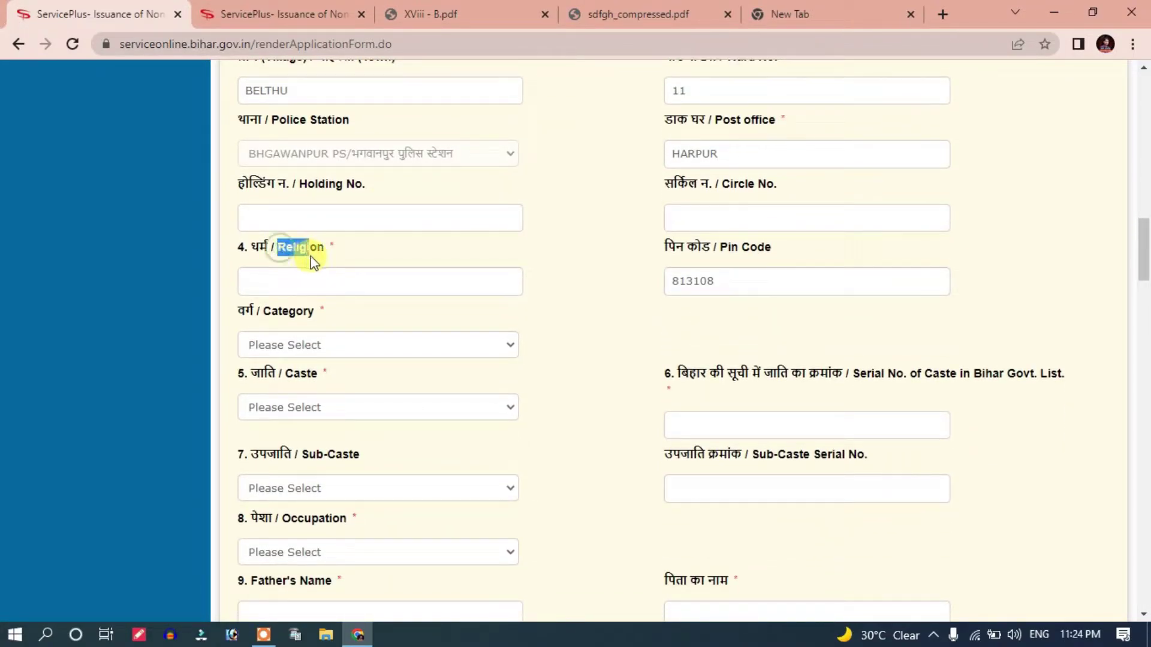
click(287, 283)
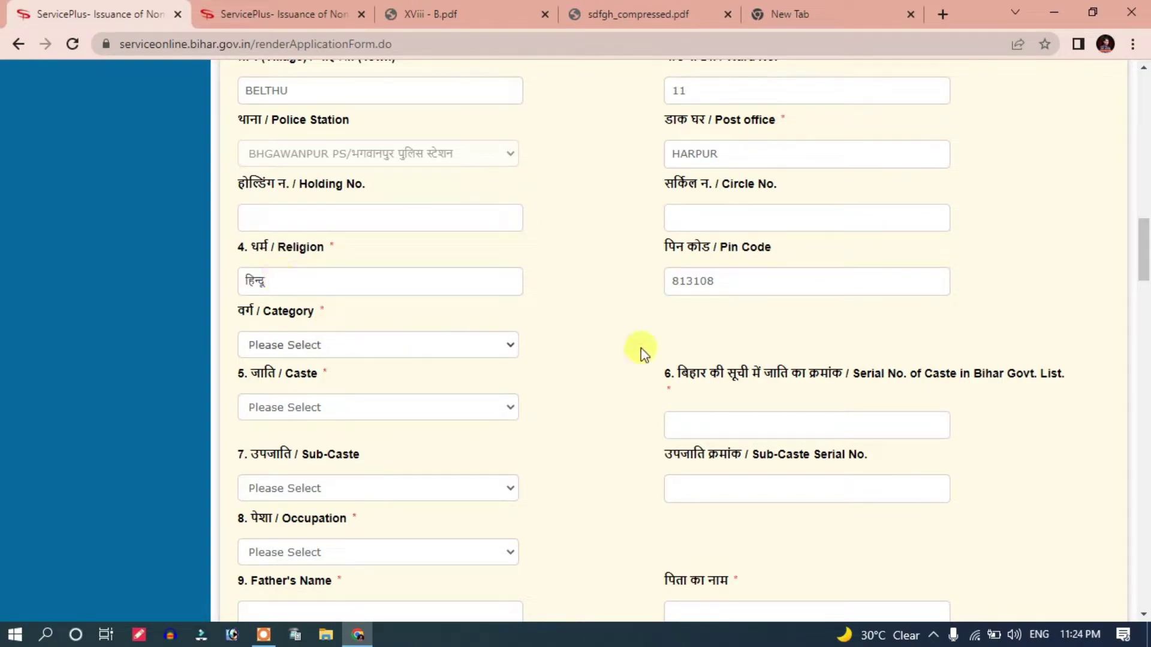
scroll(343, 384, down, 1)
click(317, 287)
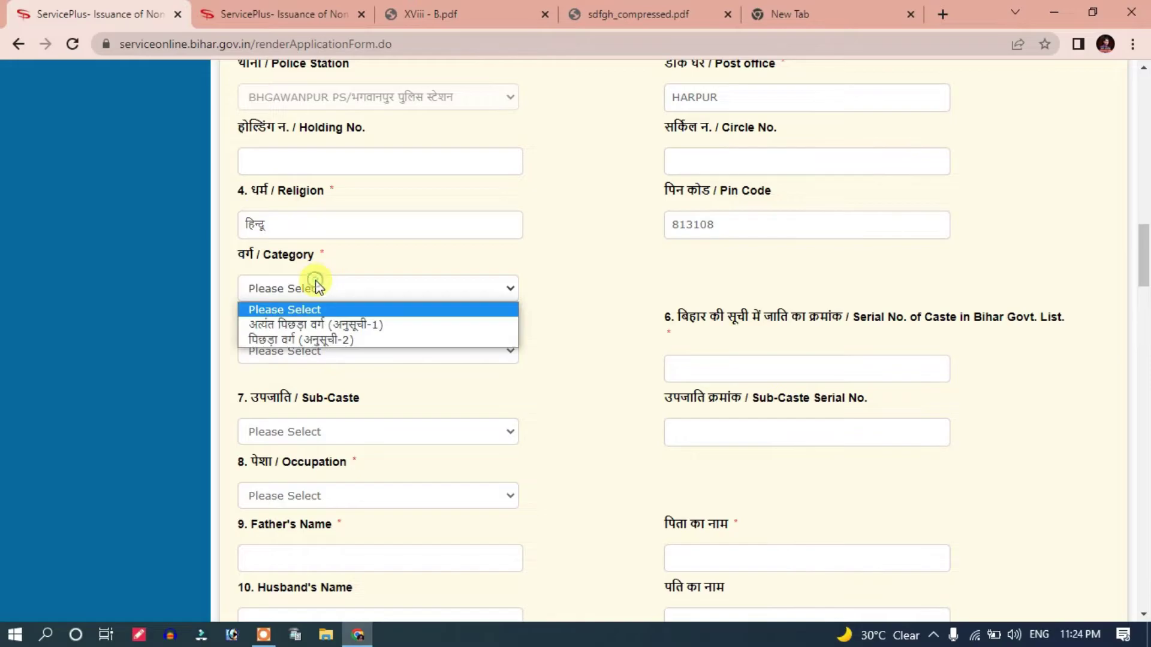
click(305, 333)
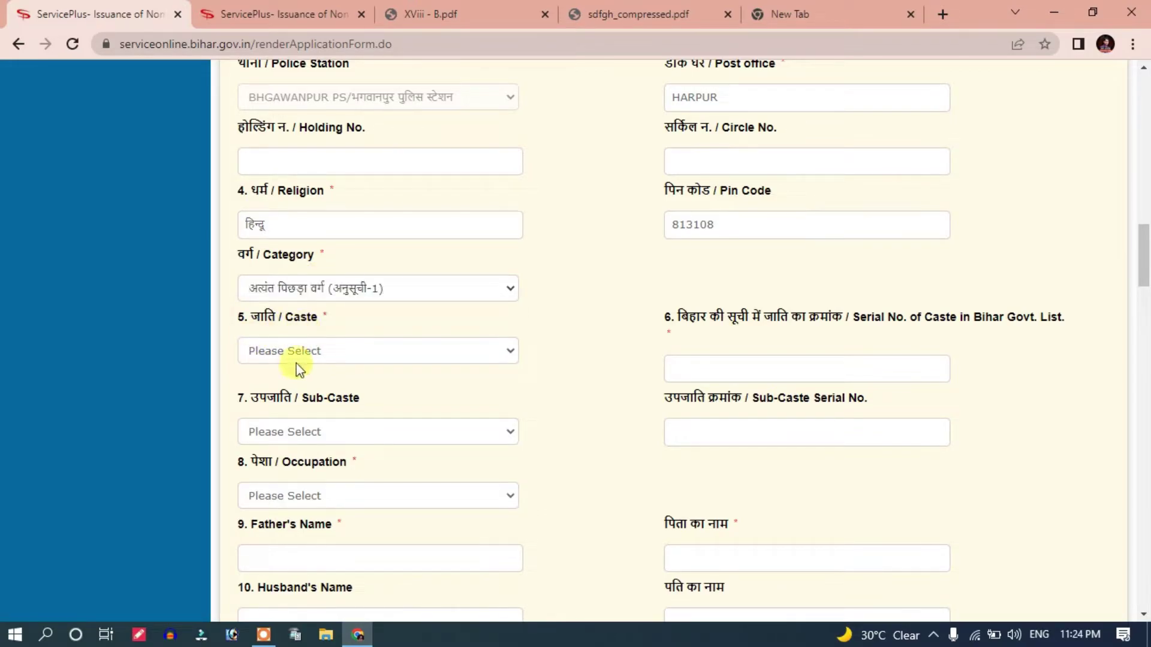
Step: Choose Bind as the caste so serial number 53 fills, leaving sub-caste unselected
click(293, 355)
scroll(309, 298, down, 3)
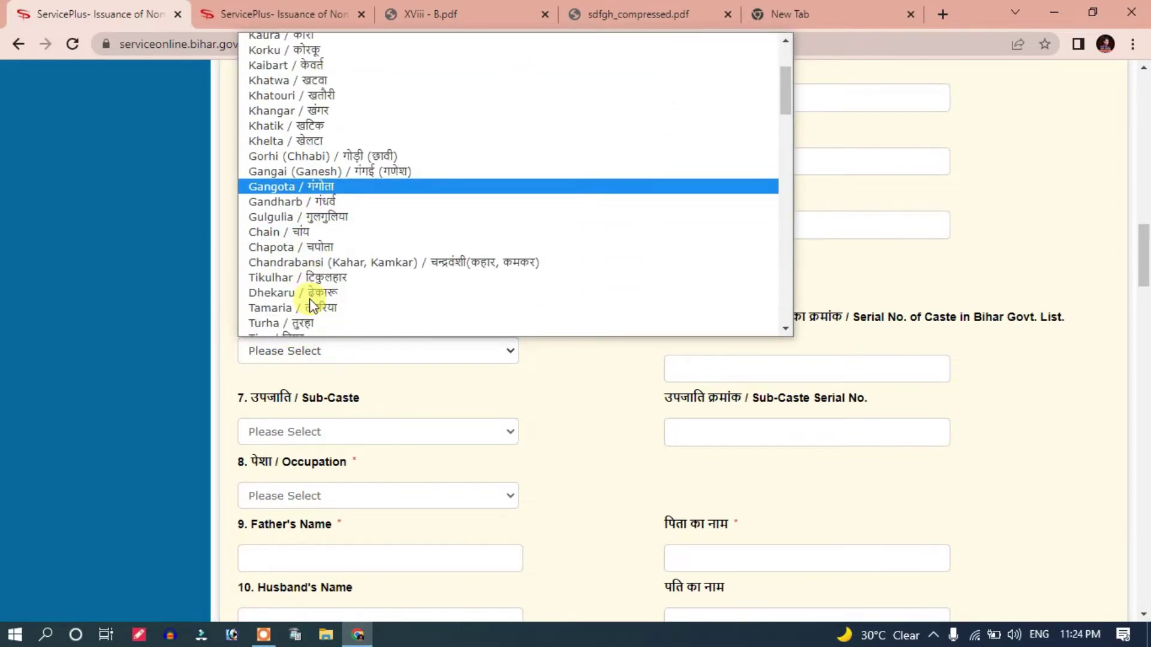
text(bi)
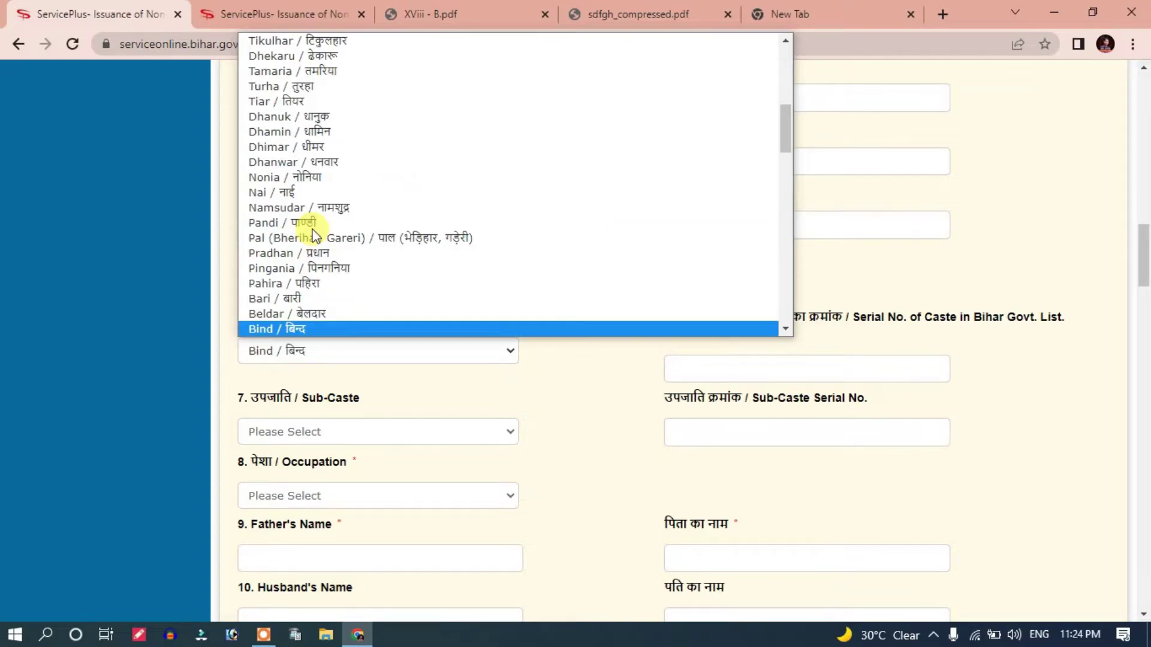
key(Return)
scroll(186, 256, down, 2)
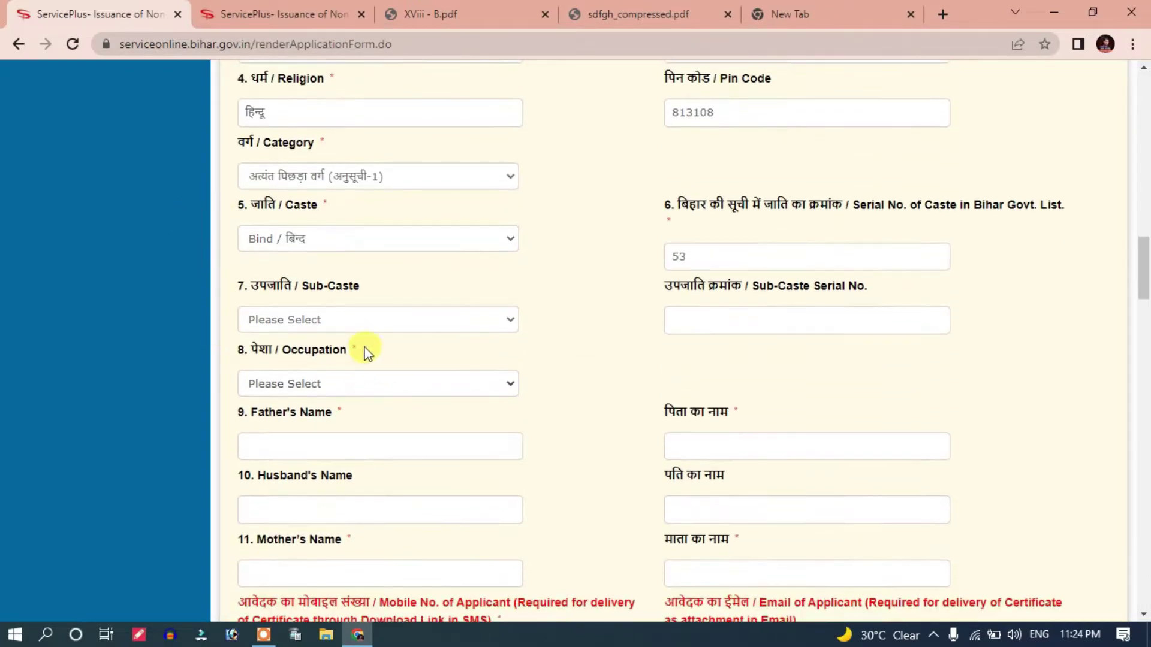
click(344, 319)
click(341, 319)
Step: Set the occupation to Student
scroll(336, 313, down, 1)
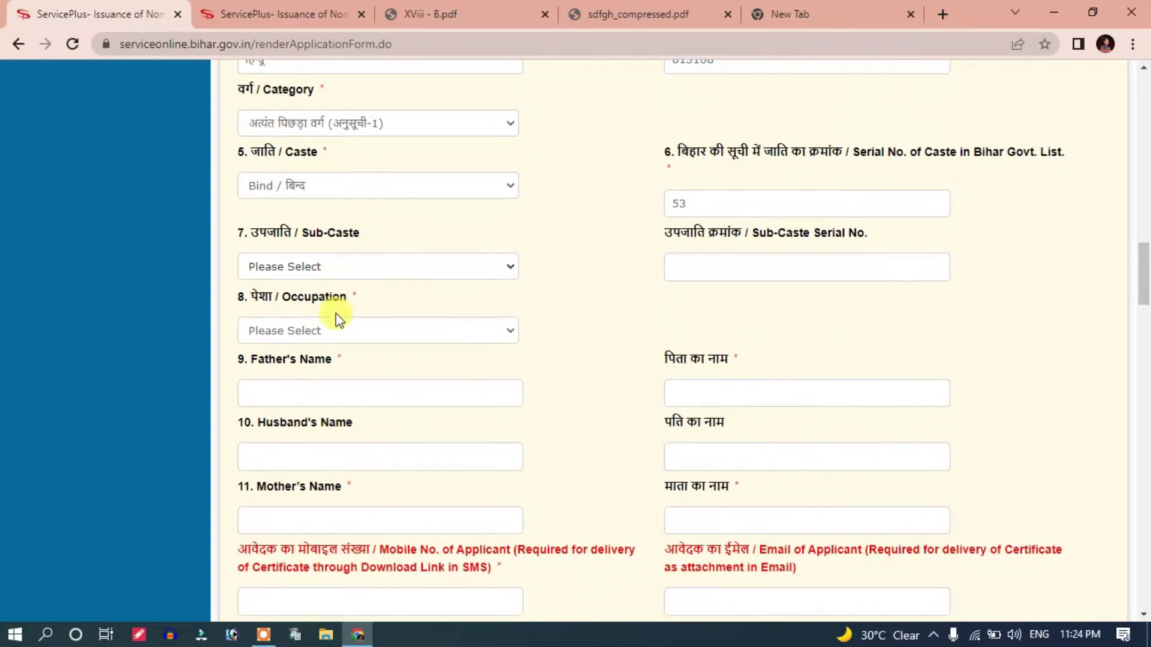
click(324, 328)
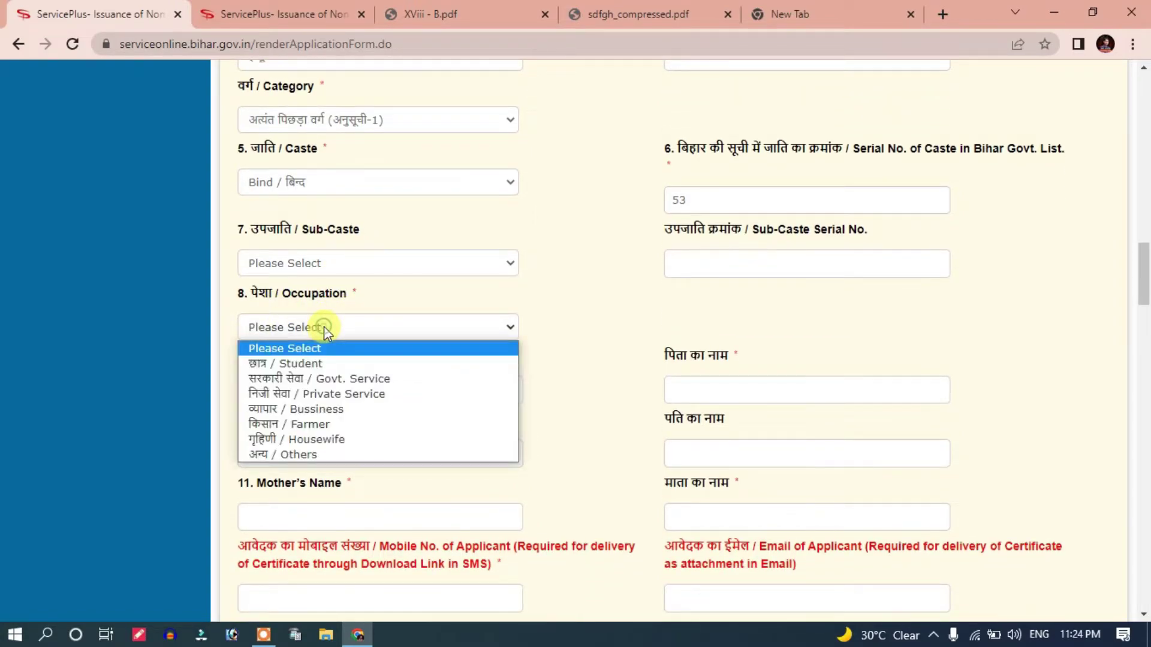
click(323, 366)
scroll(318, 368, down, 2)
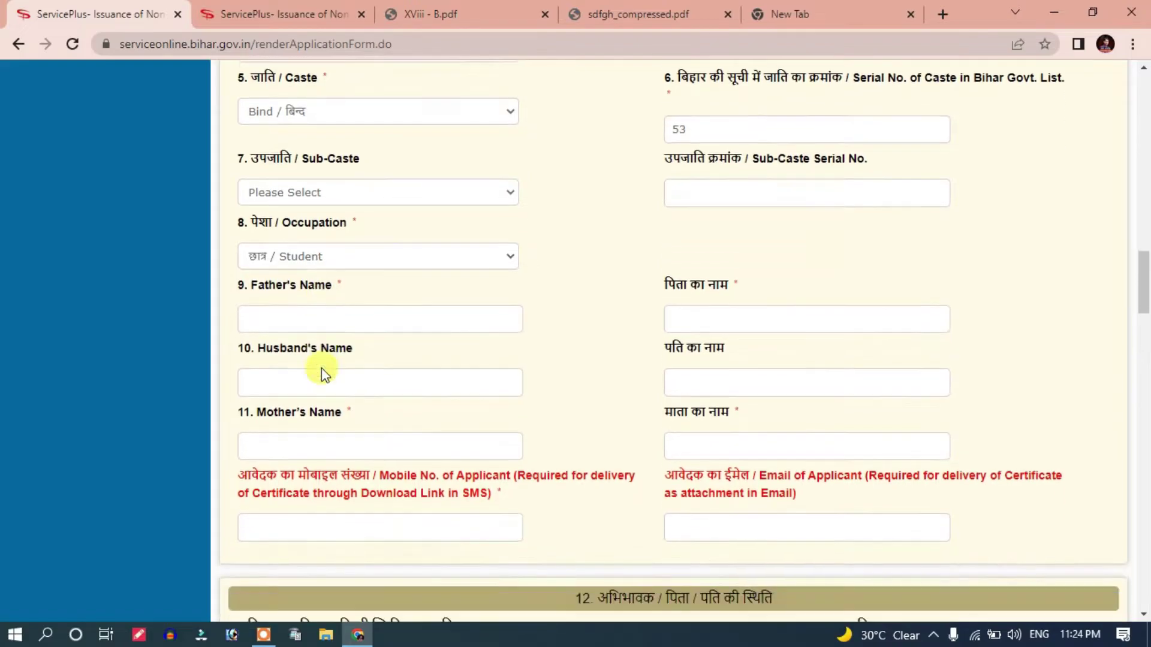
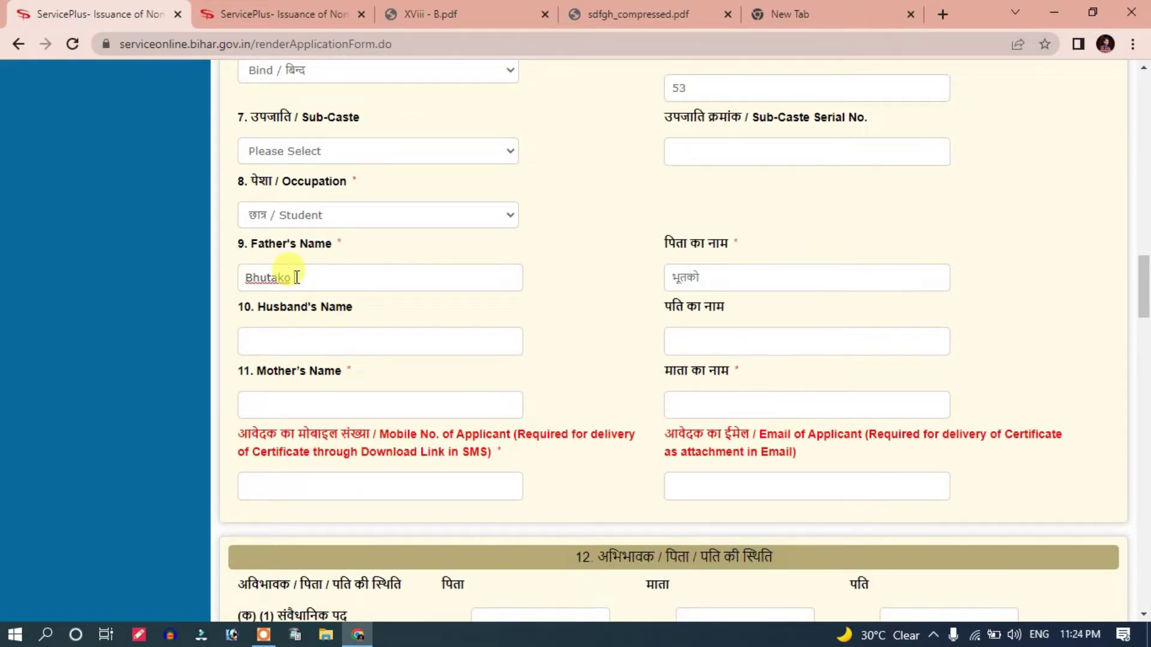
Step: Fill in the father's name and the mother's name
scroll(297, 276, down, 1)
click(292, 294)
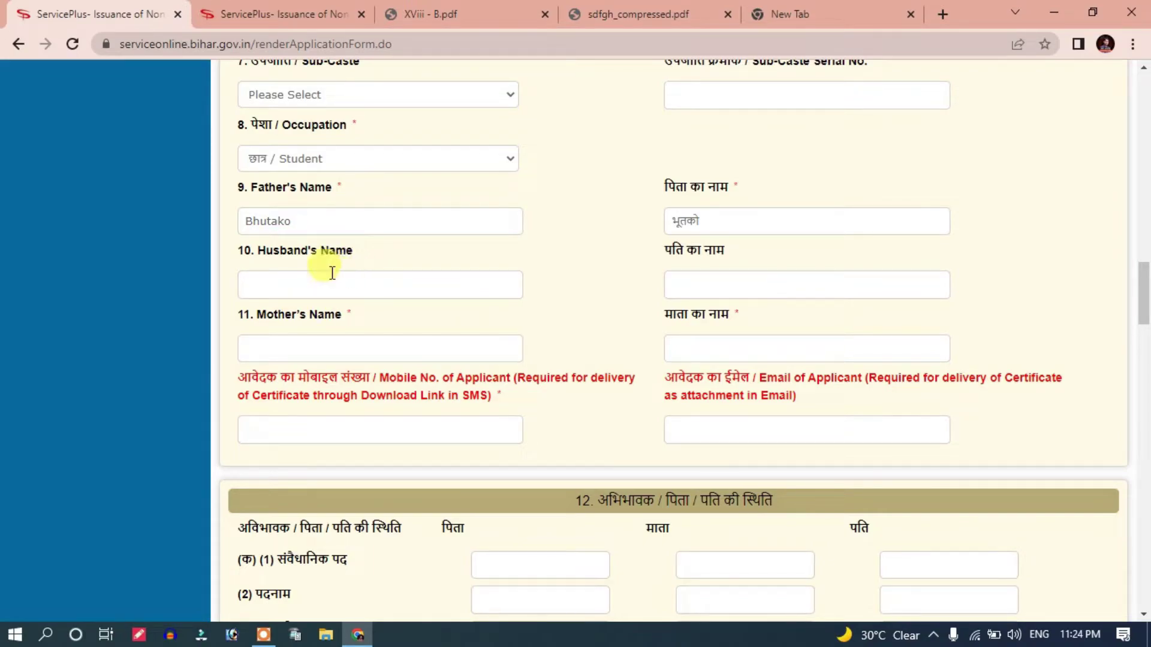
triple_click(286, 257)
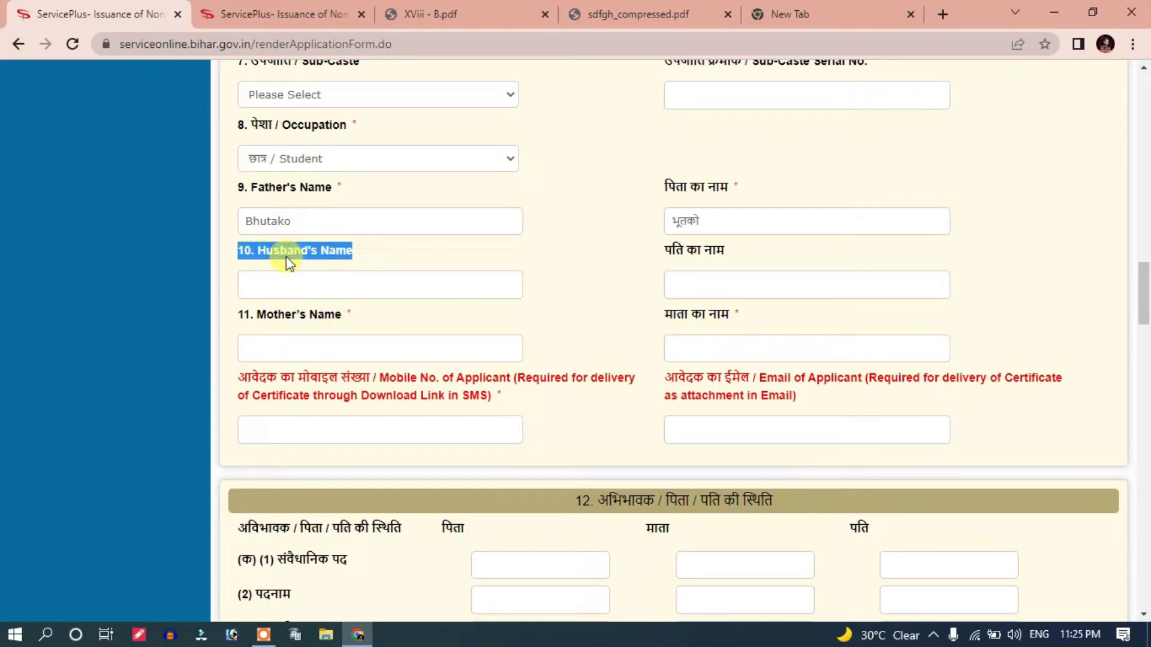
click(285, 287)
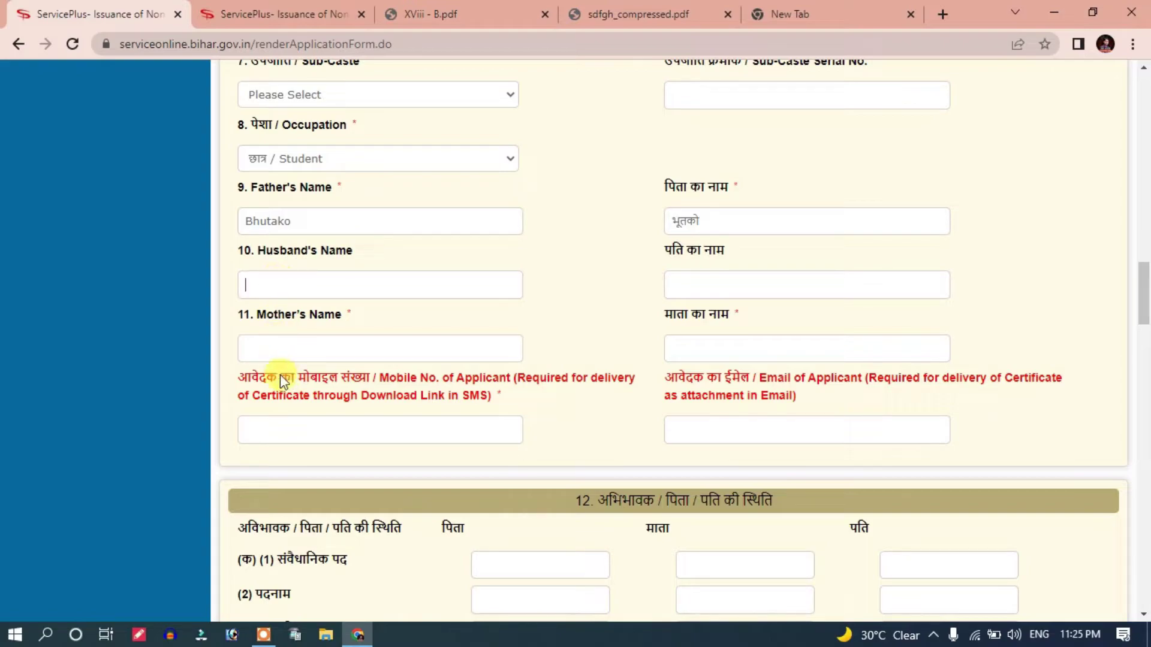
click(286, 356)
text(Sarita)
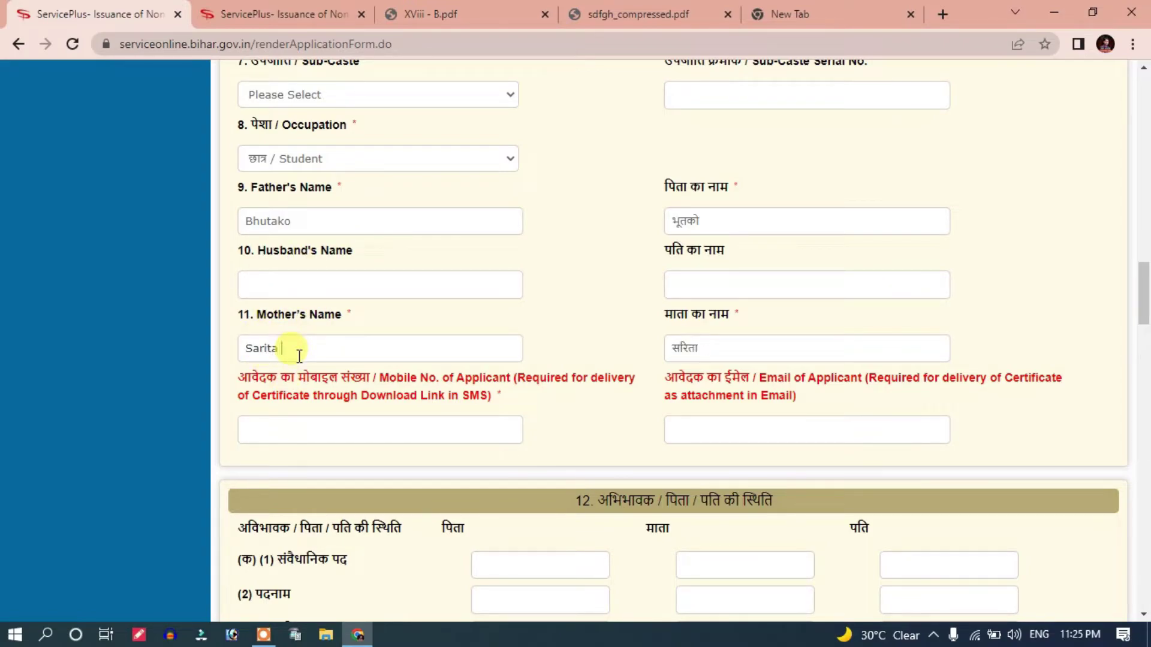
Step: Enter the applicant's mobile number and move to the Email field
scroll(295, 360, down, 2)
click(339, 322)
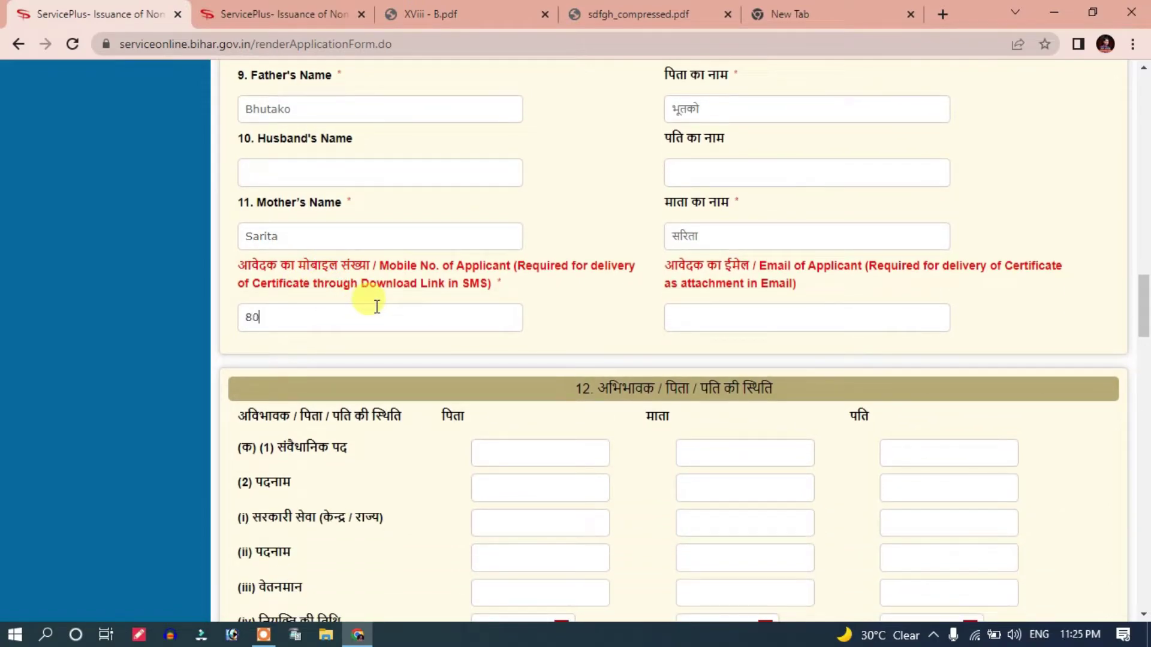
click(676, 318)
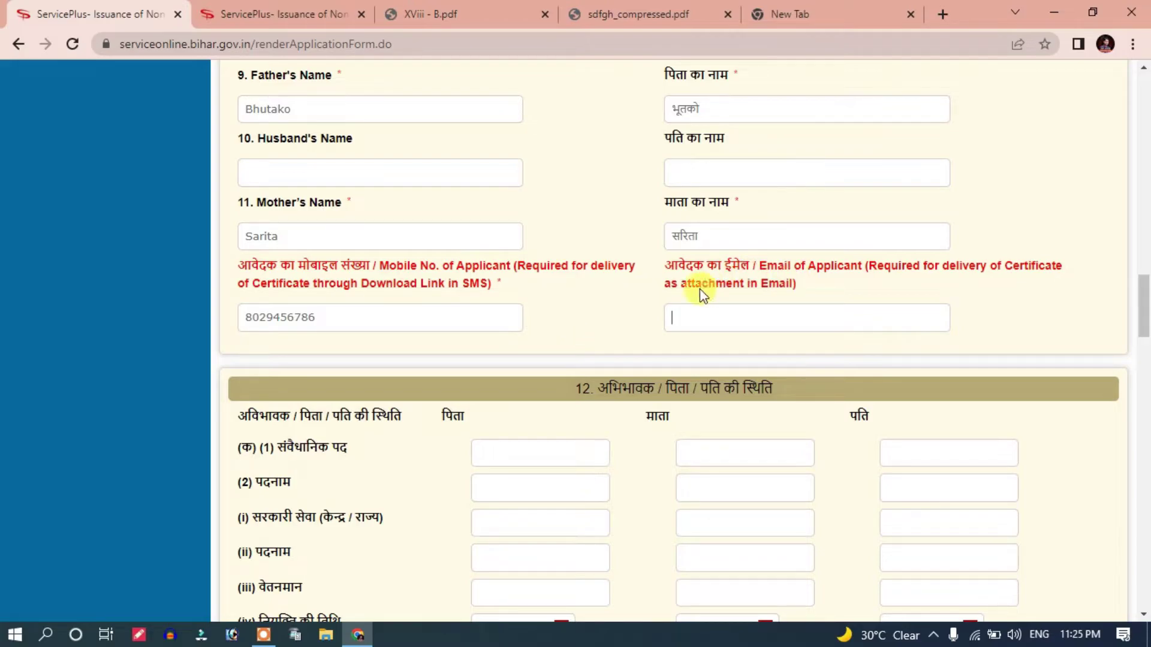
drag(669, 257, 753, 292)
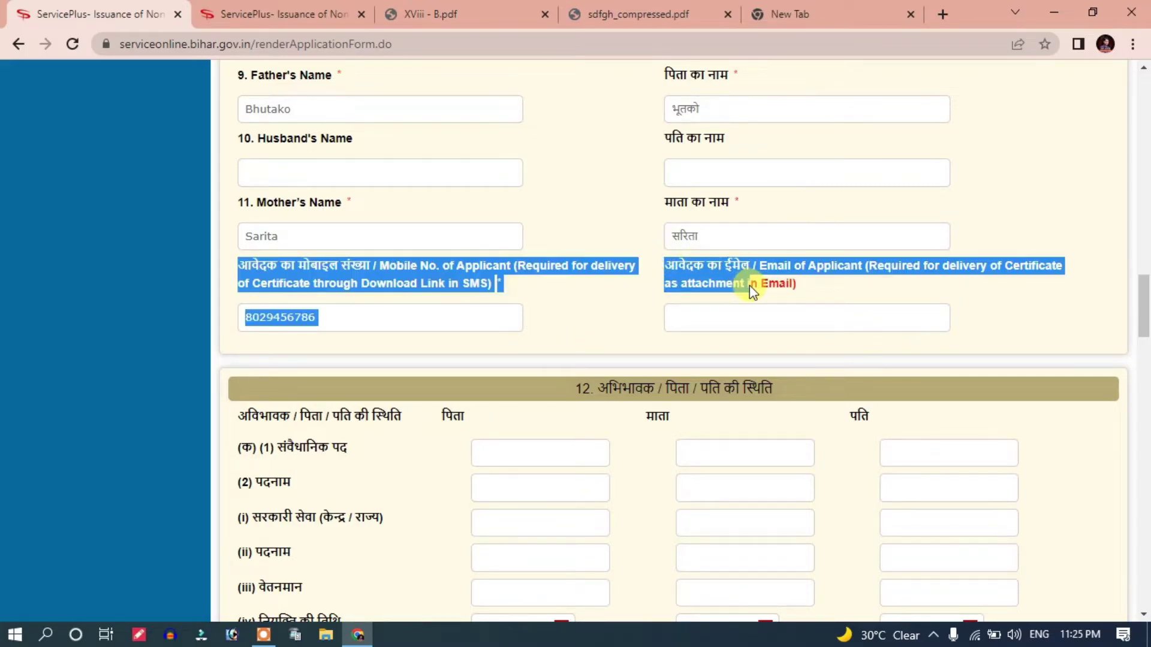
click(722, 311)
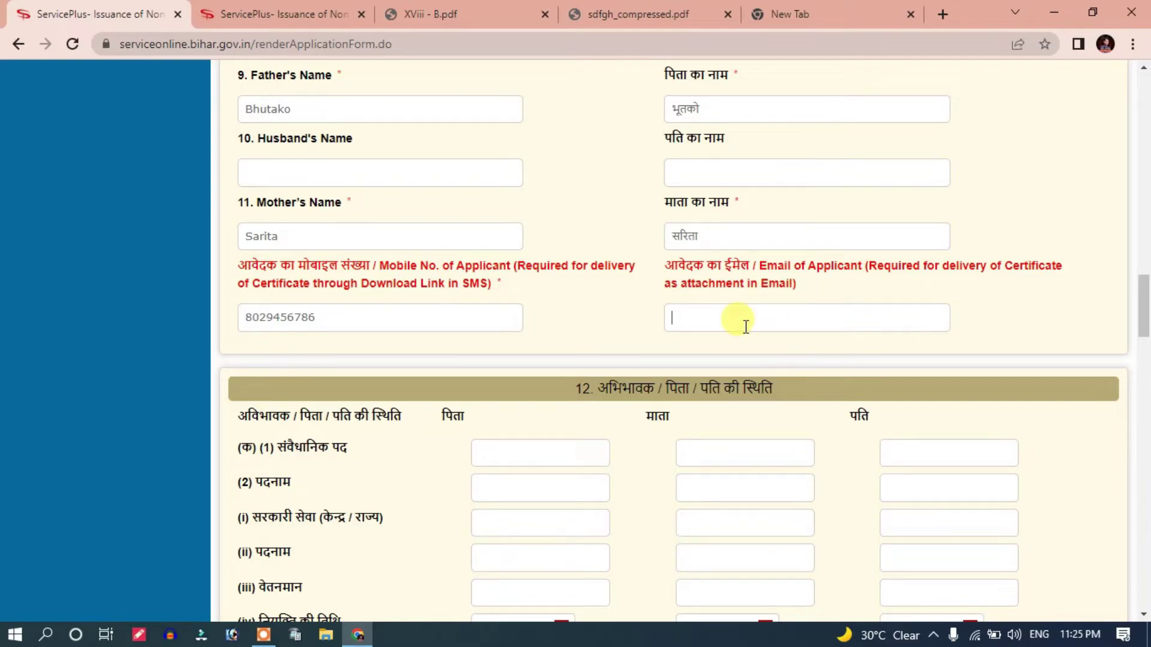
scroll(743, 324, down, 3)
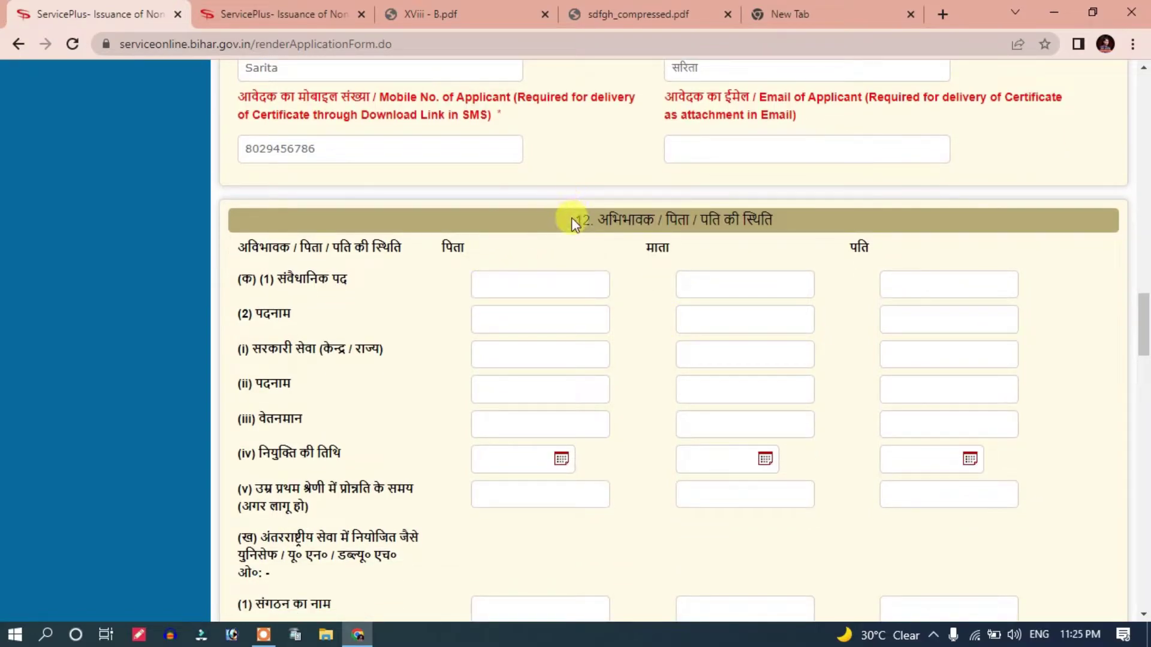
drag(594, 219, 773, 220)
scroll(609, 258, down, 1)
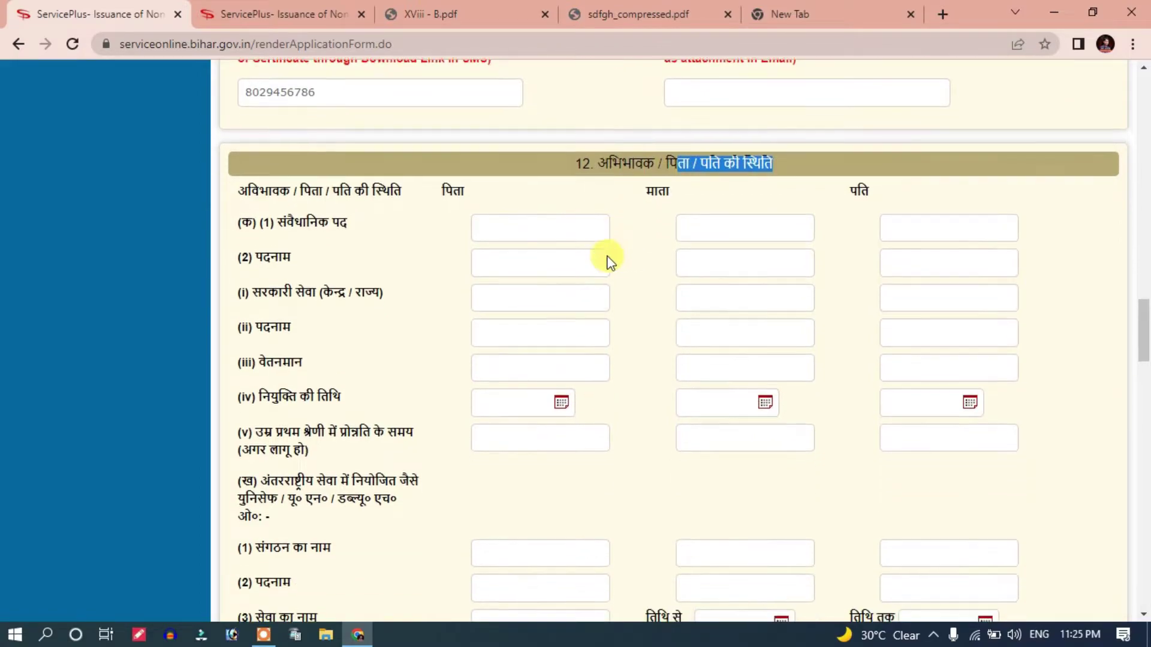
click(617, 258)
scroll(657, 252, down, 2)
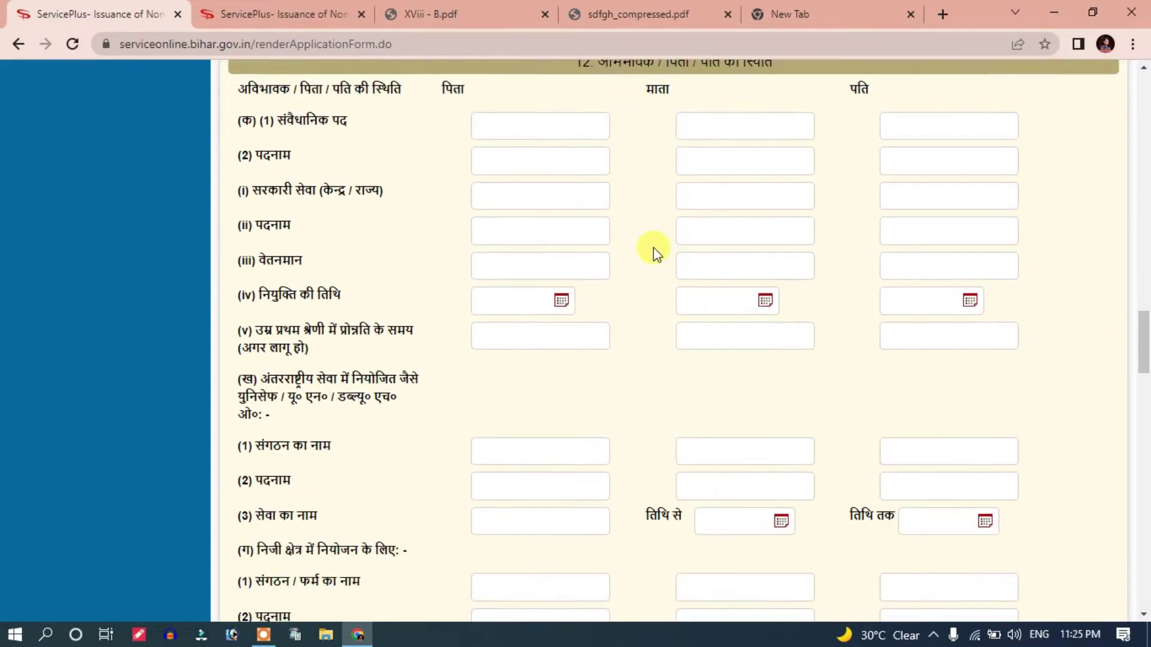
scroll(644, 259, up, 1)
scroll(551, 251, down, 3)
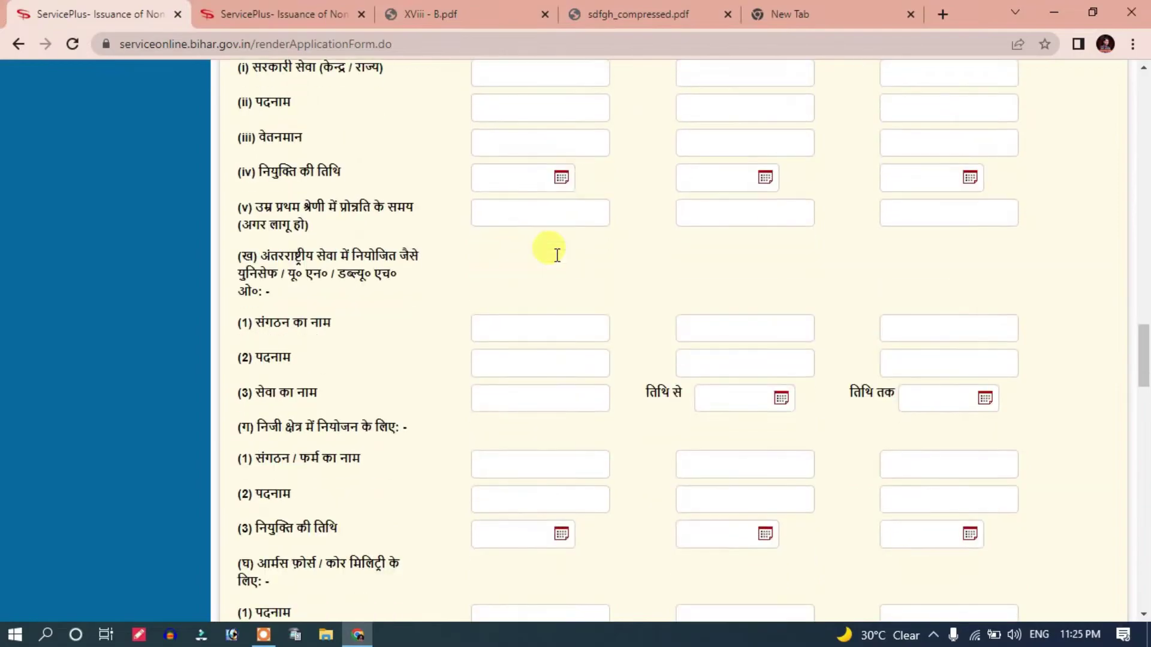
scroll(510, 276, up, 3)
drag(247, 201, 318, 287)
click(318, 286)
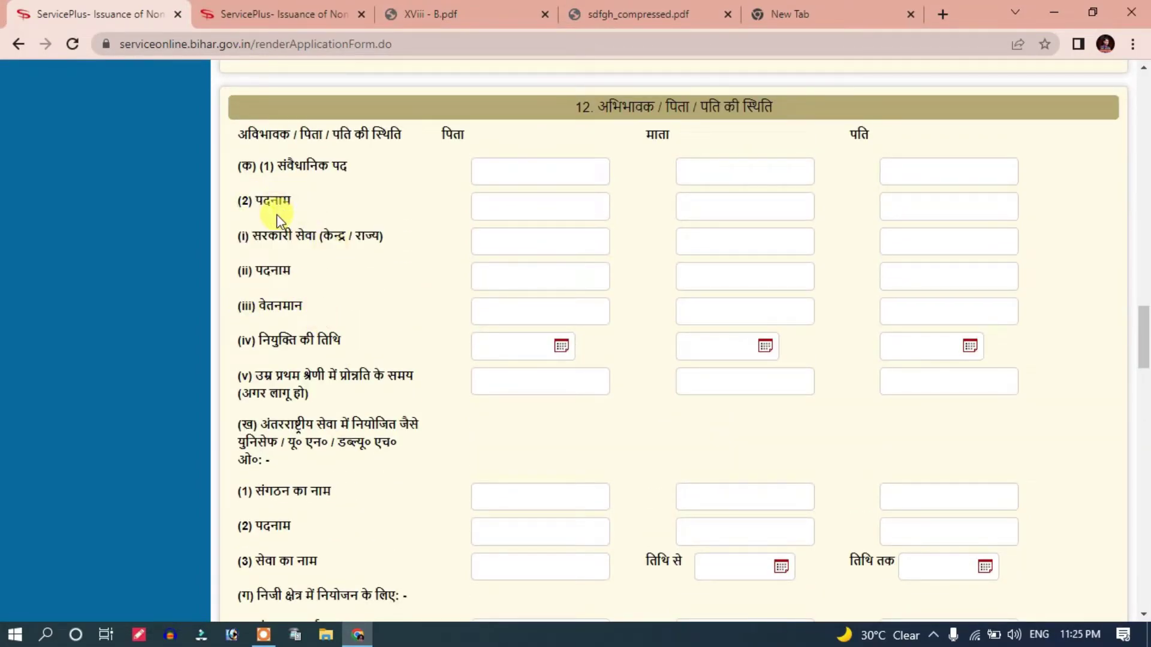
double_click(263, 198)
mouse_move(300, 195)
mouse_down()
mouse_move(278, 178)
mouse_move(297, 209)
mouse_up()
scroll(483, 249, up, 1)
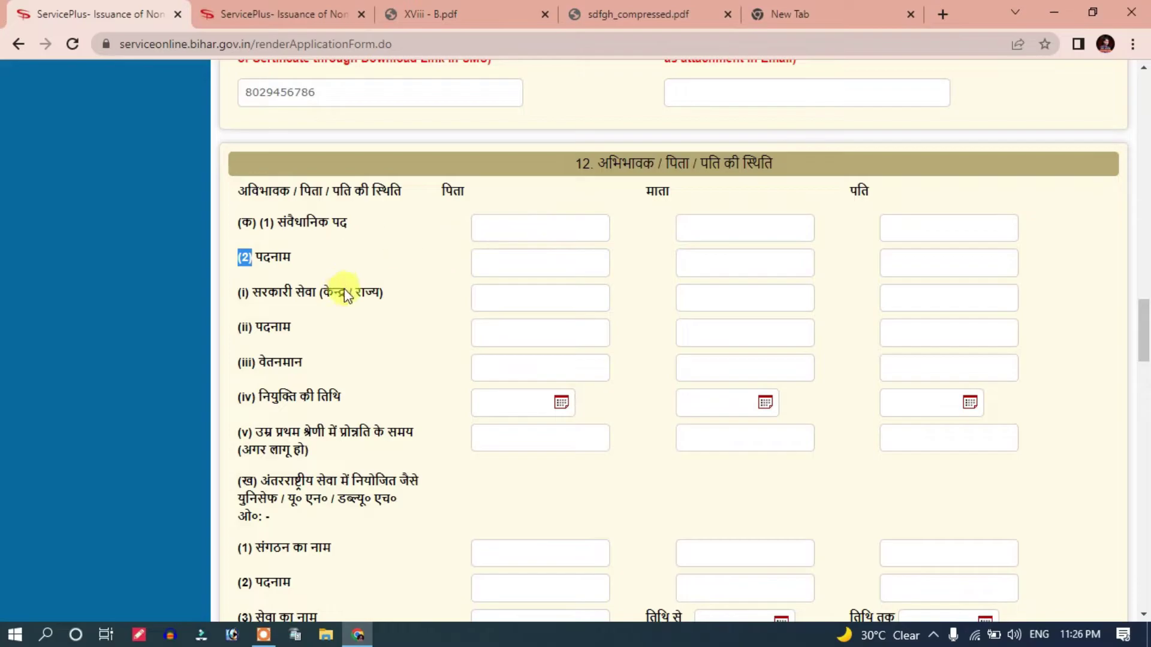
scroll(581, 146, down, 15)
scroll(602, 267, up, 2)
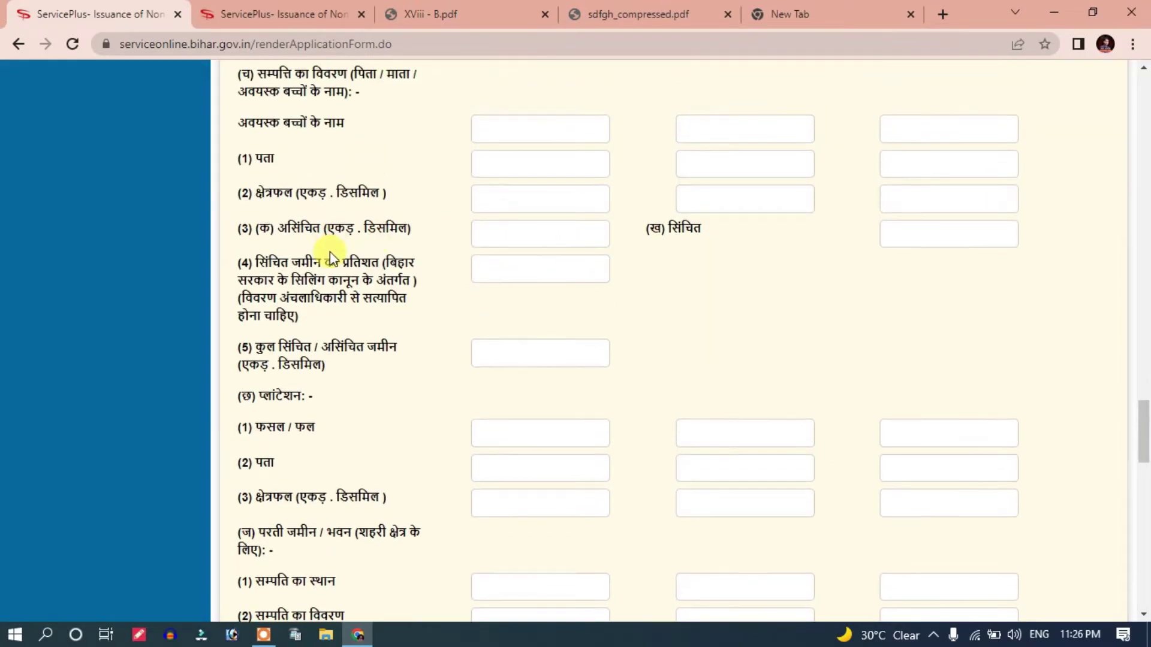
Step: Fill in the land area and unirrigated land fields in both columns
scroll(545, 239, up, 2)
scroll(509, 222, down, 2)
click(496, 200)
click(703, 199)
click(524, 235)
click(728, 203)
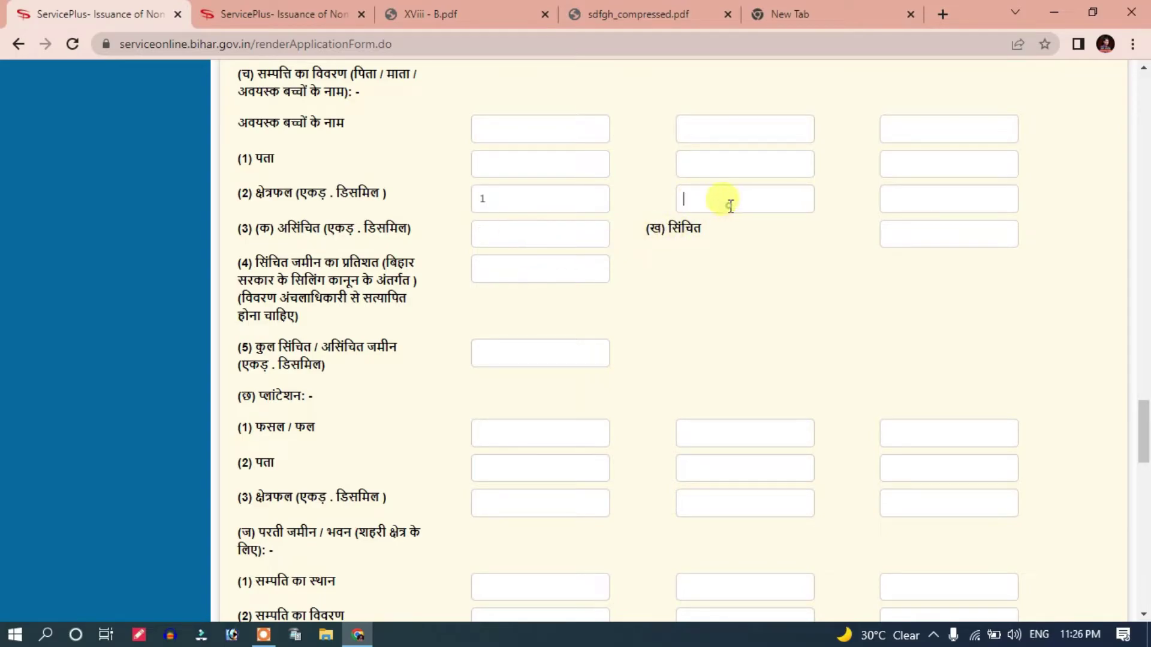
click(501, 233)
scroll(500, 232, down, 8)
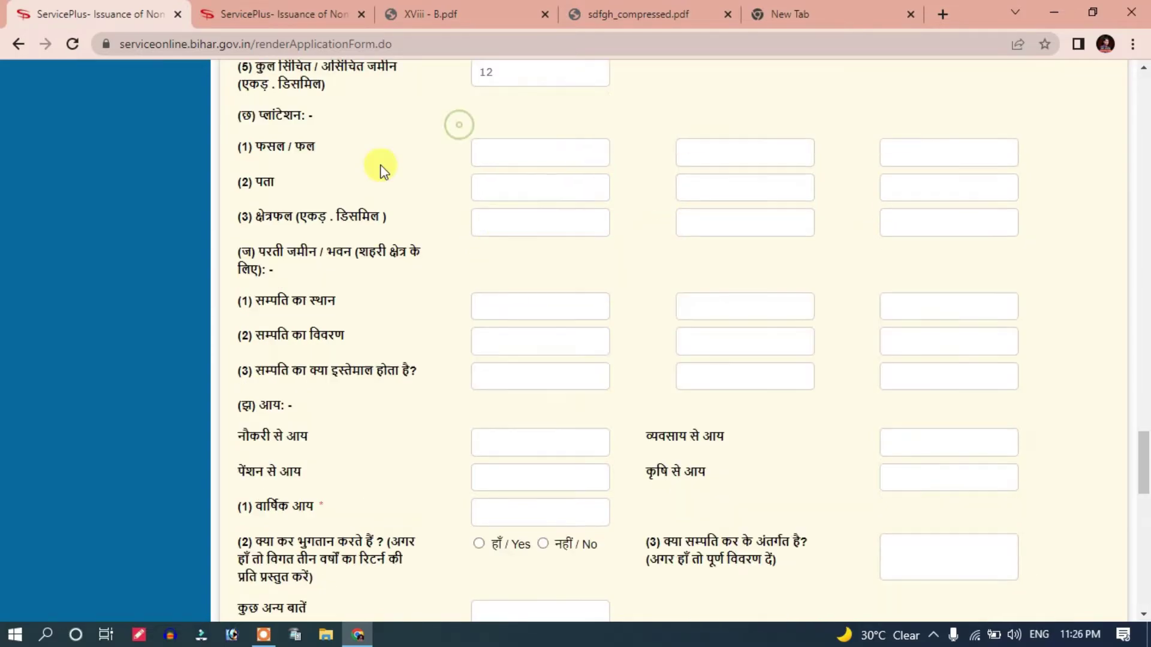
scroll(387, 270, up, 1)
scroll(401, 228, down, 1)
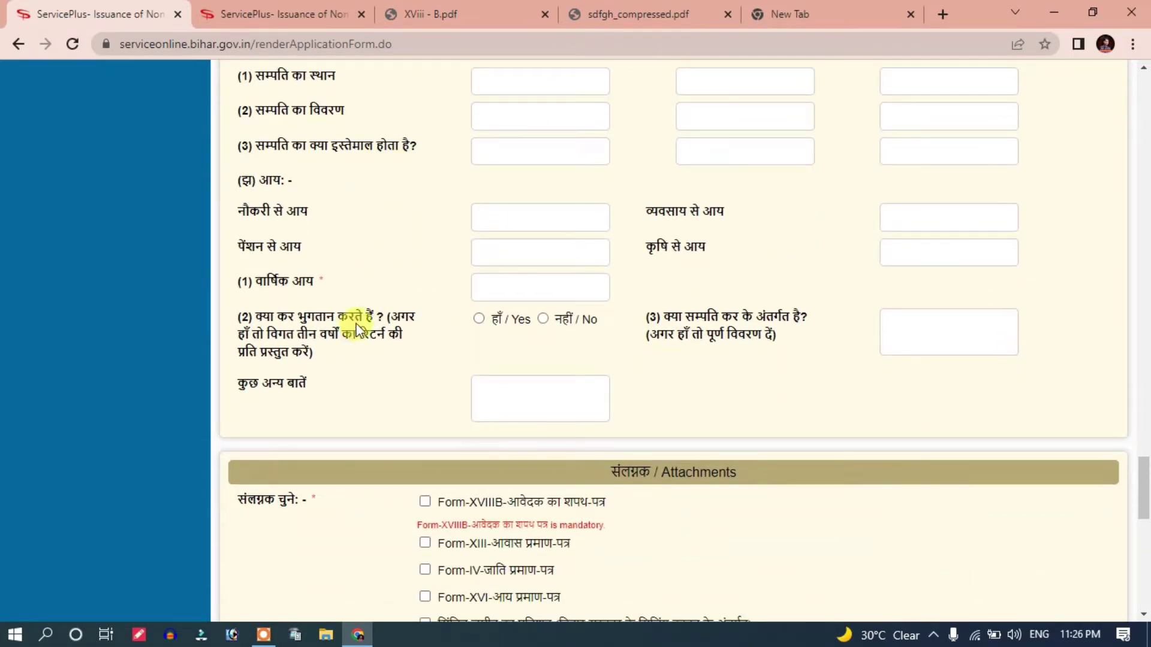
drag(244, 183, 239, 182)
scroll(301, 192, up, 1)
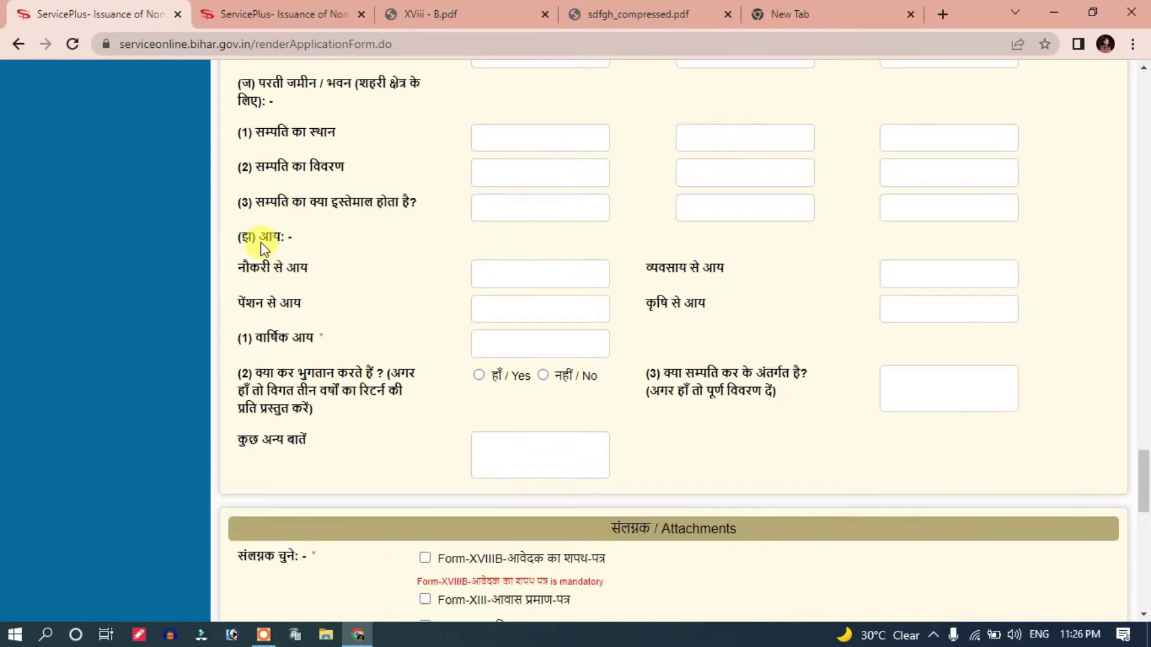
drag(240, 238, 290, 246)
click(267, 278)
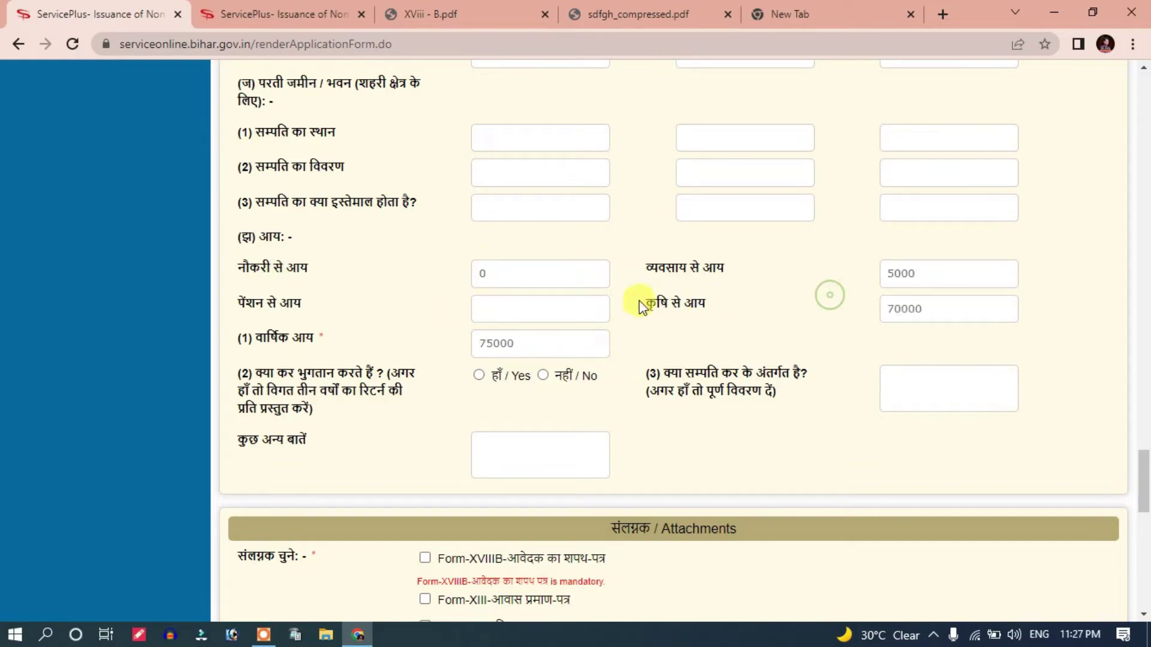
Step: Enter 0 as pension income and answer Yes to the tax-payment question
click(521, 308)
text(0)
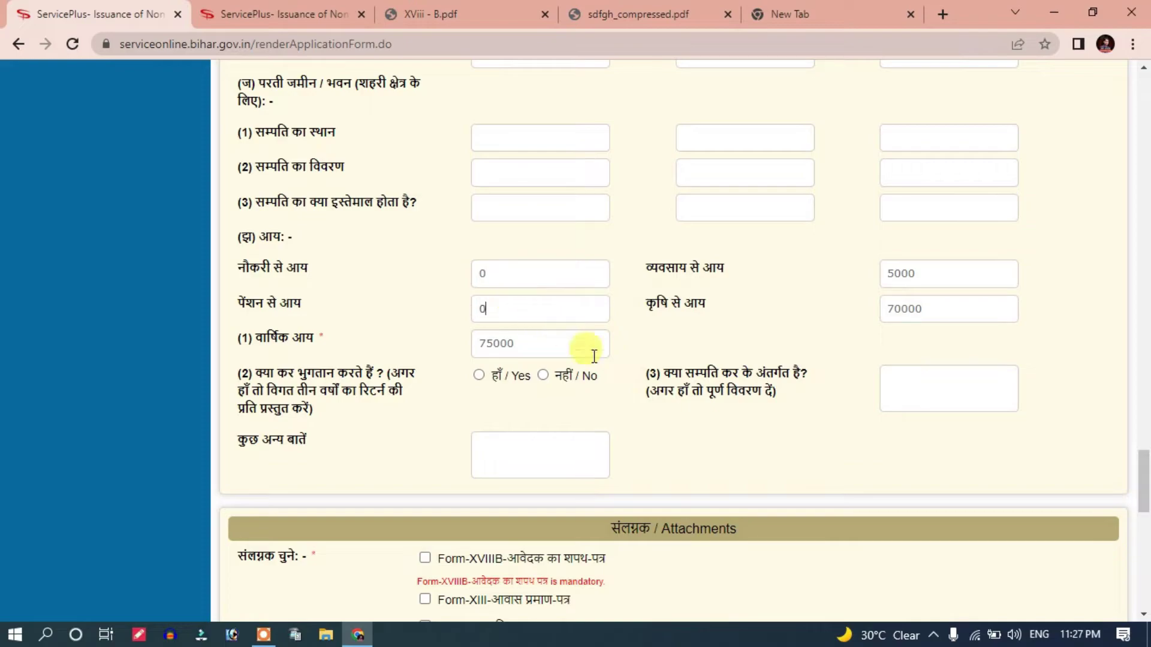
scroll(566, 355, down, 1)
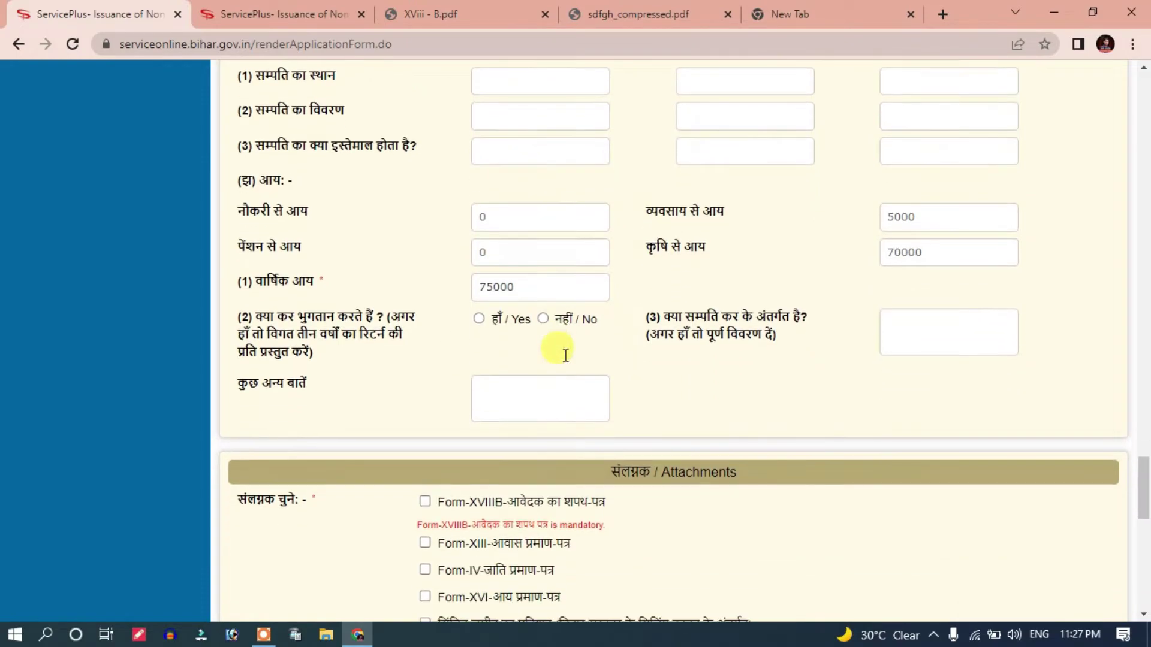
drag(258, 315, 366, 353)
click(390, 347)
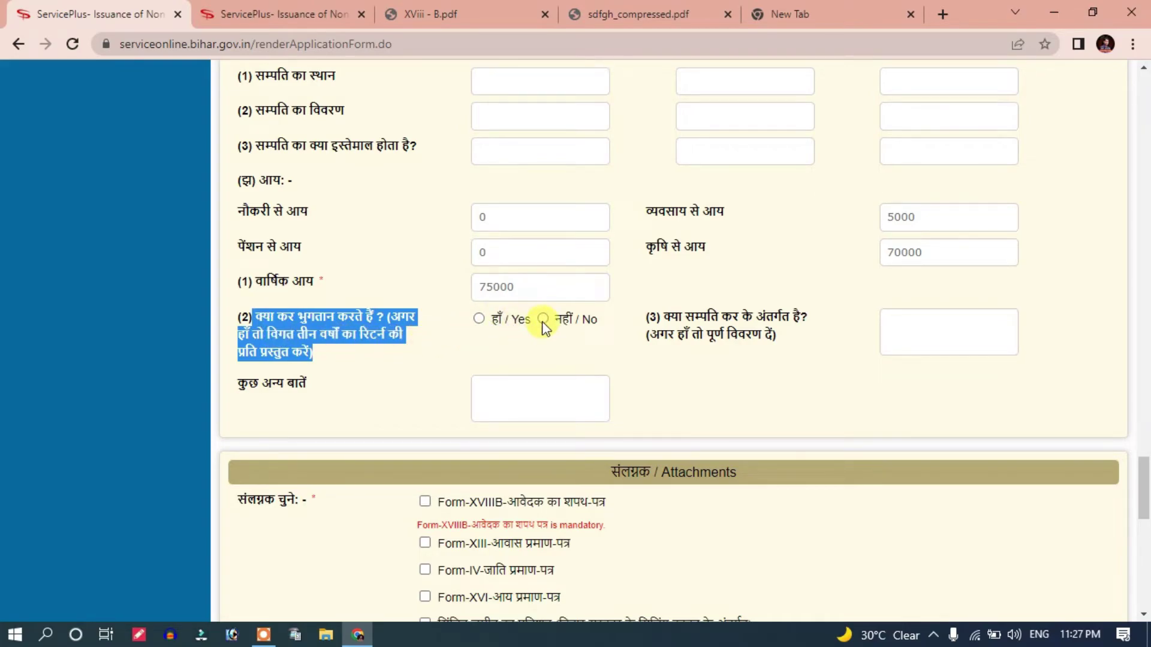
click(478, 318)
scroll(522, 359, down, 2)
click(521, 269)
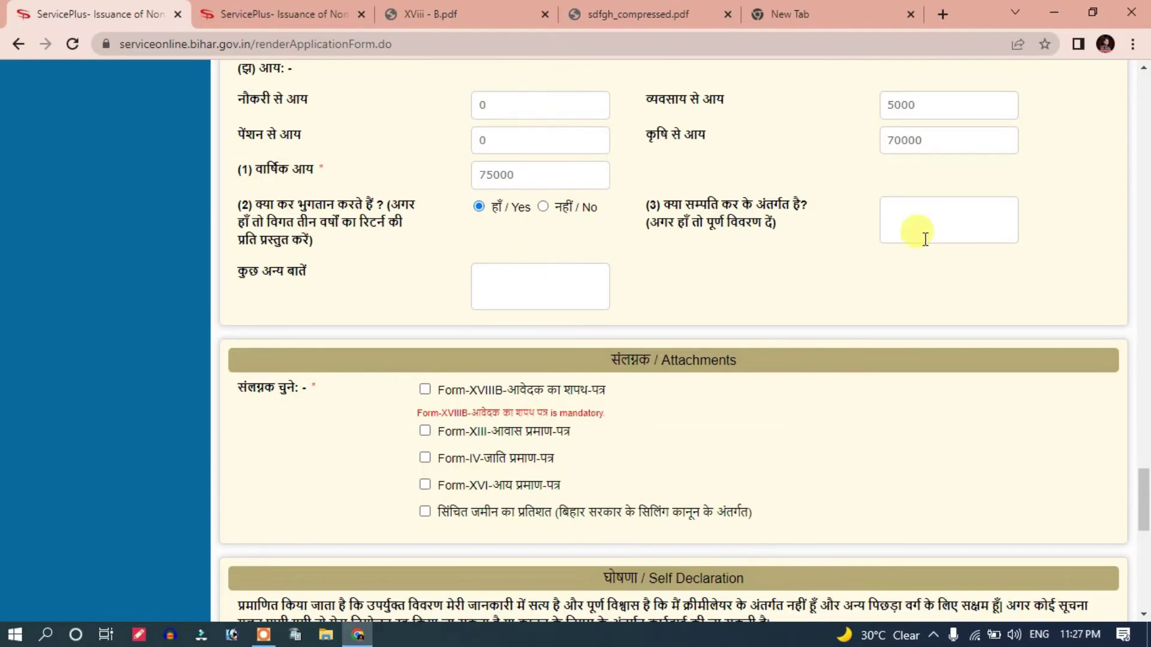
scroll(658, 323, up, 2)
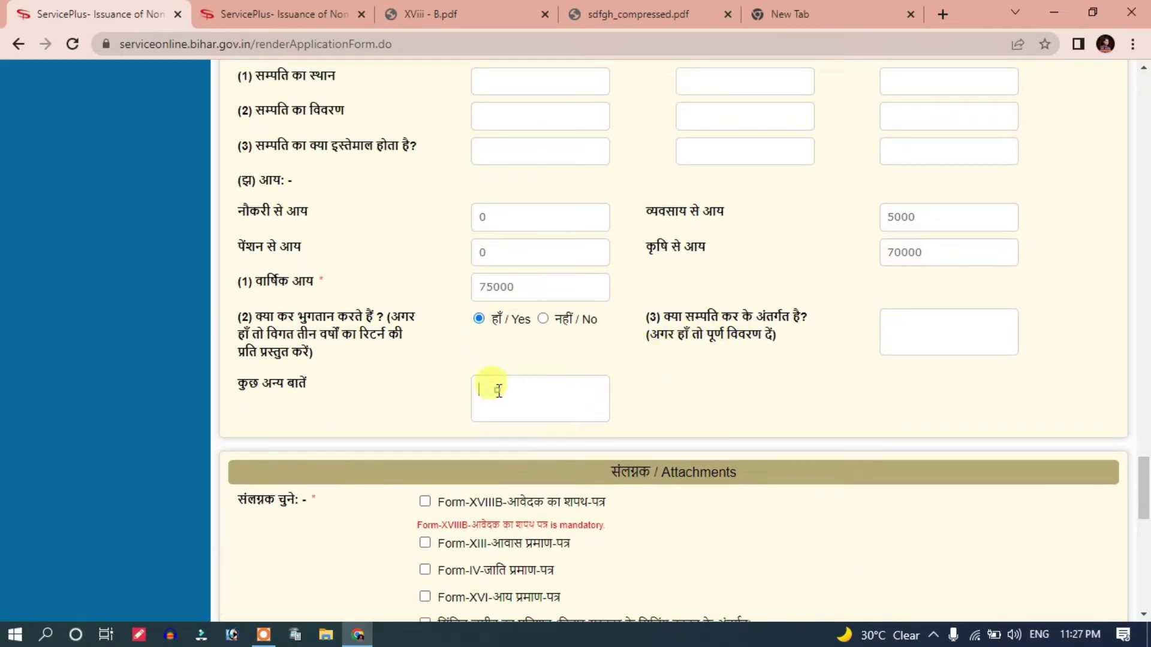
scroll(677, 373, down, 3)
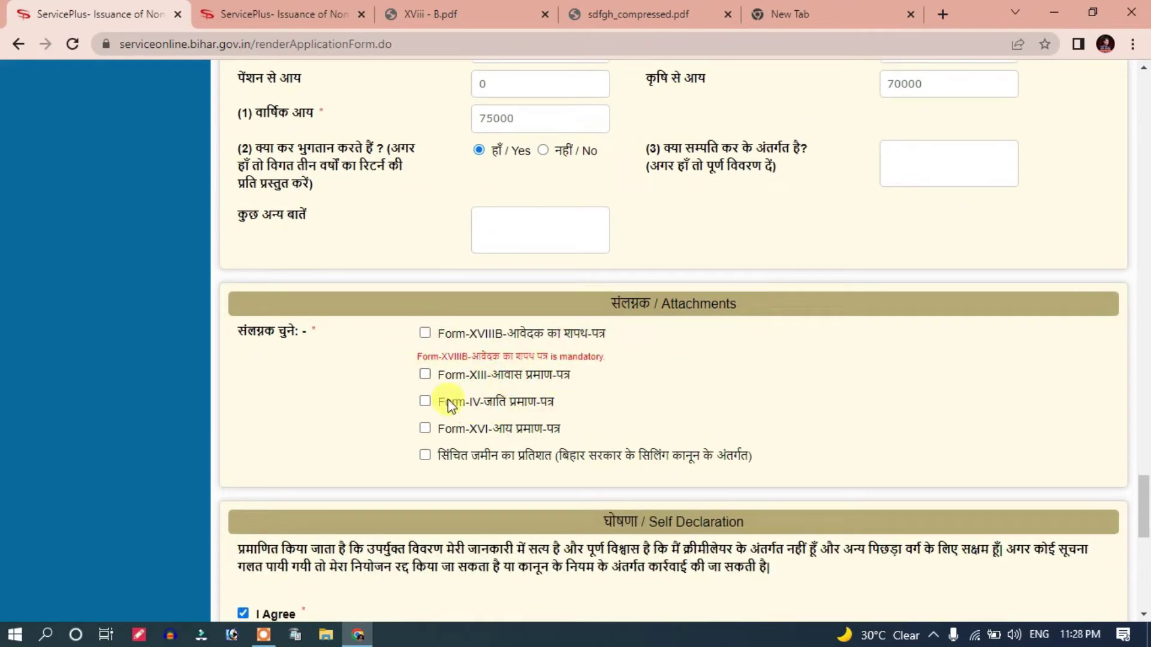
Step: Tick Form-XVIIIB, Form-XIII, Form-IV, Form-XVI and irrigated land percentage attachments
click(425, 334)
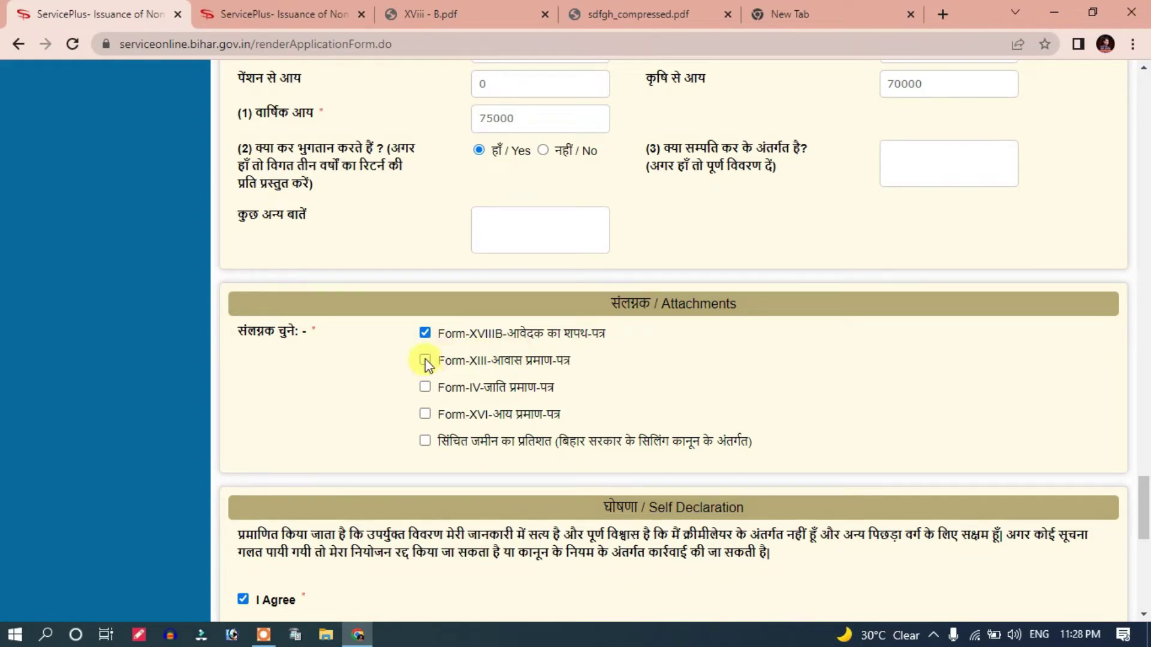
click(425, 360)
click(425, 414)
click(425, 333)
click(425, 333)
click(425, 360)
click(425, 388)
click(425, 414)
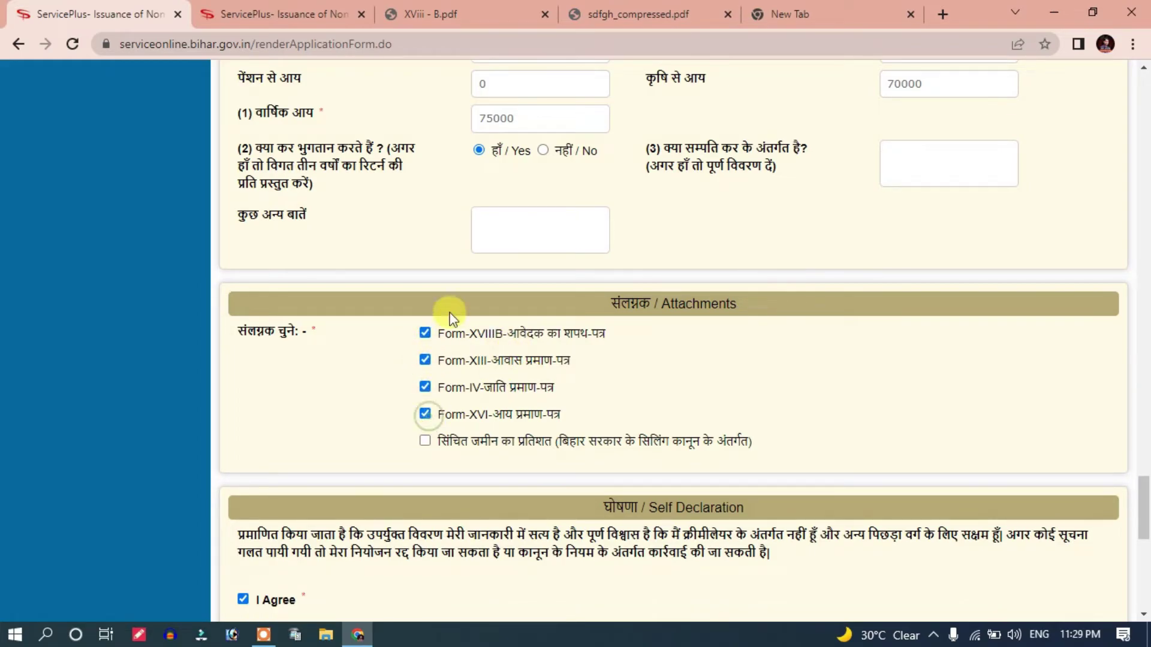
click(426, 442)
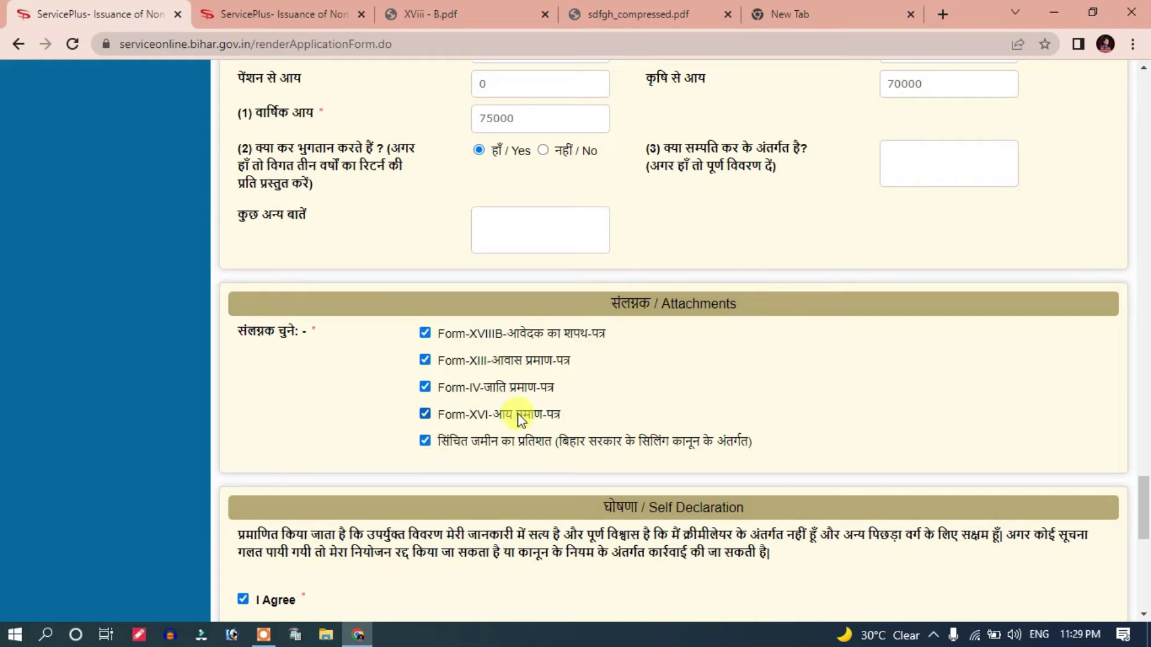
scroll(531, 374, down, 1)
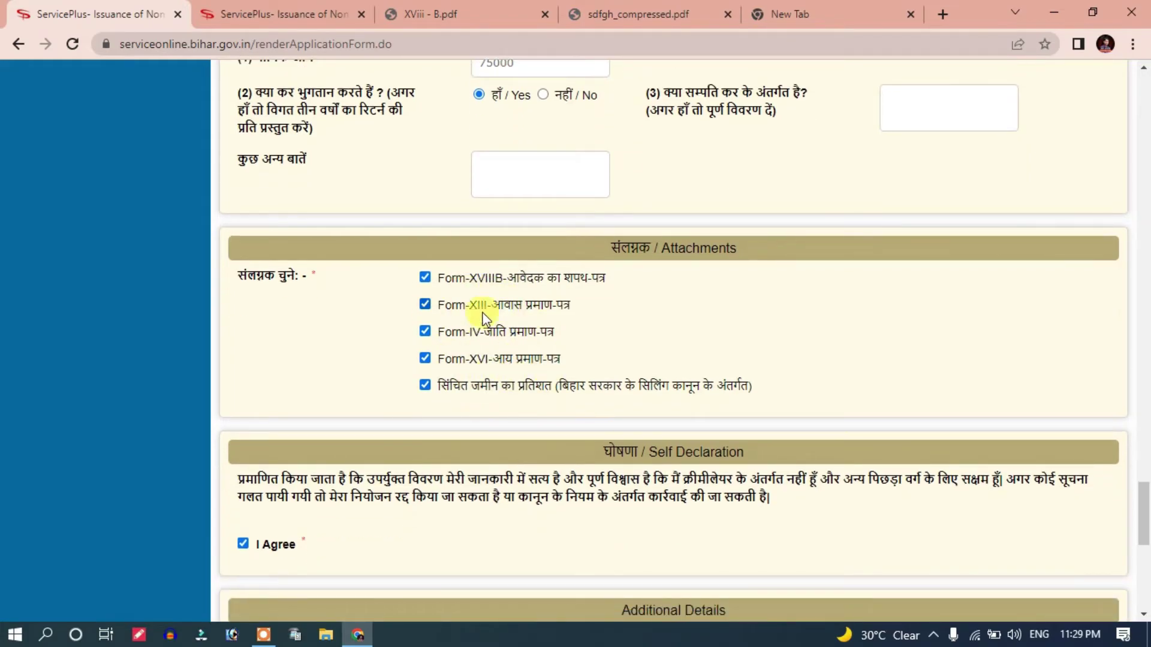
scroll(523, 385, down, 2)
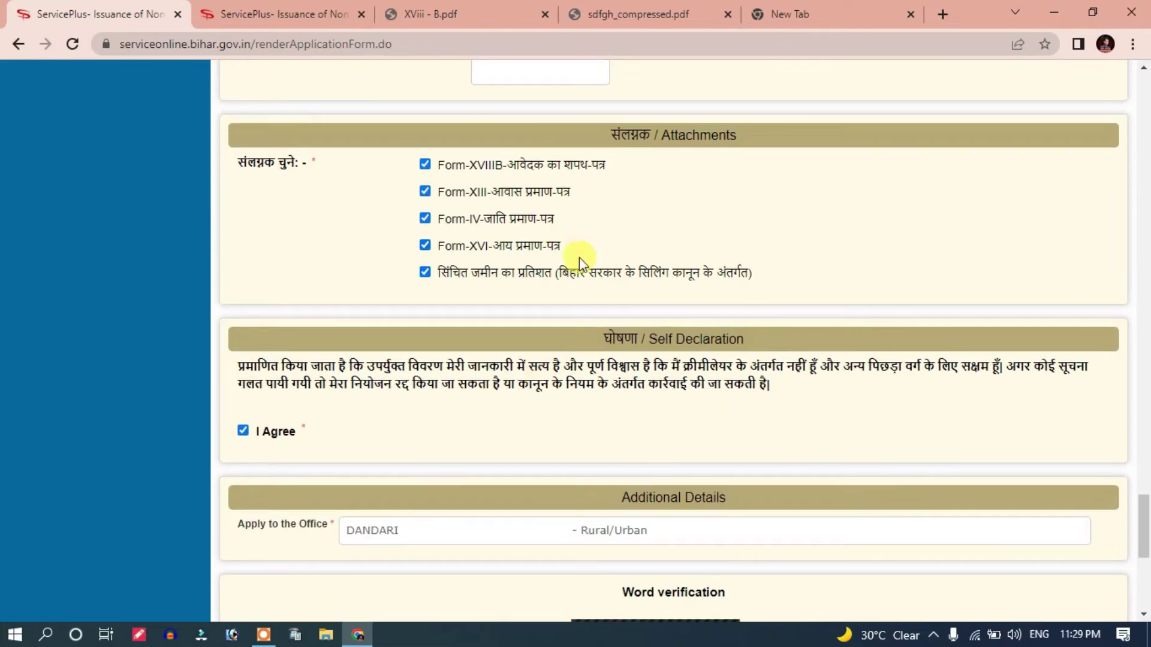
scroll(576, 277, down, 2)
scroll(576, 277, up, 2)
Step: Proceed with the completed Form IX and confirm with OK to get a draft reference
scroll(550, 308, down, 5)
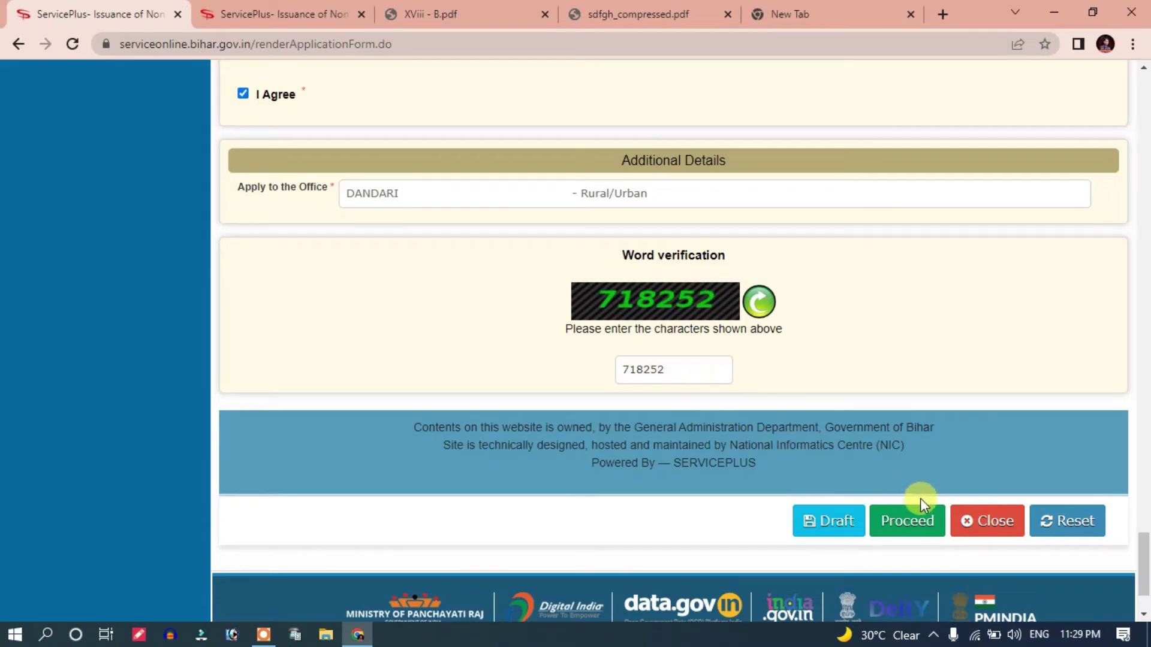
click(924, 523)
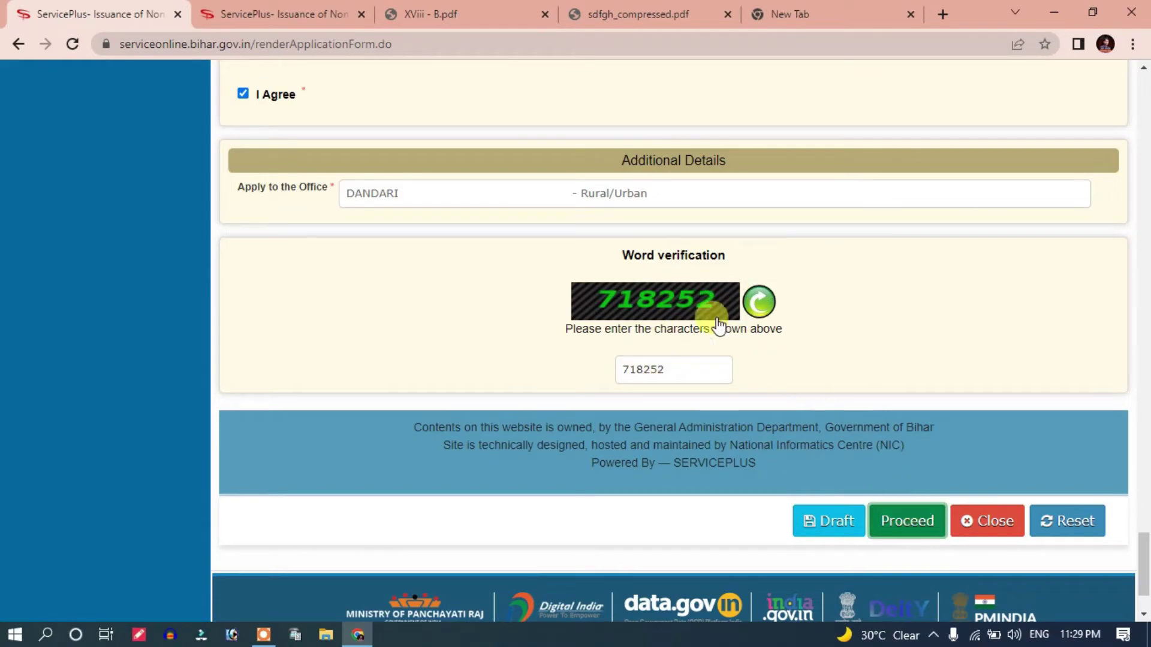
click(657, 190)
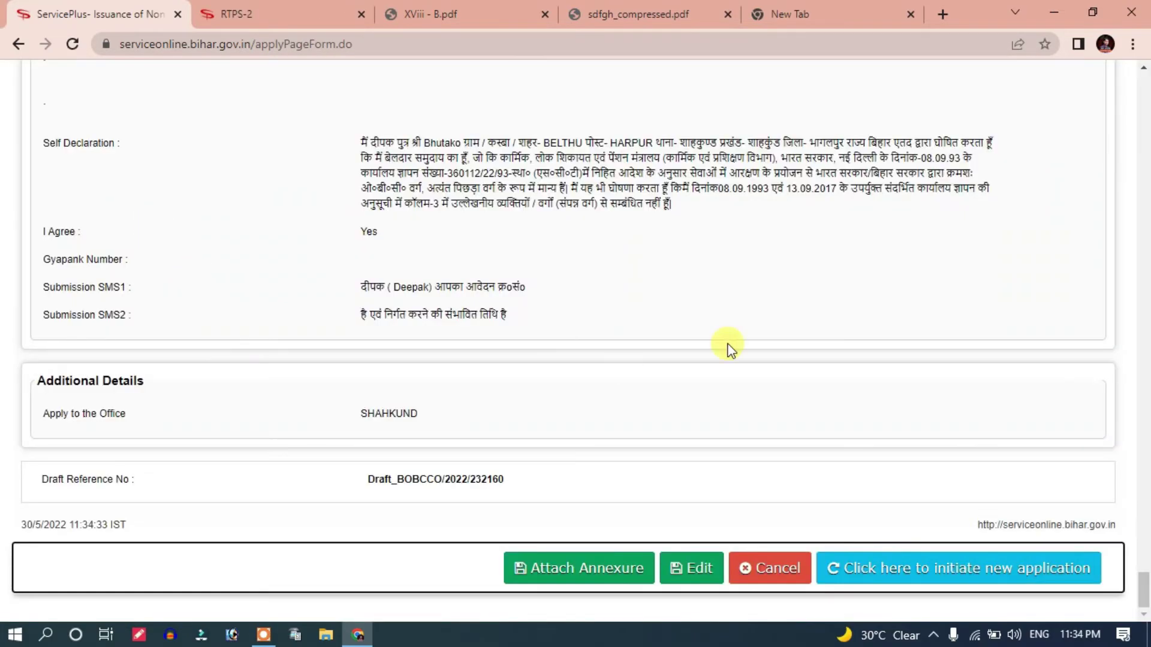
scroll(556, 417, up, 1)
scroll(659, 479, down, 1)
Step: Start attaching annexures and choose जाति प्रमाण पत्र for the Form-IV enclosure
click(547, 571)
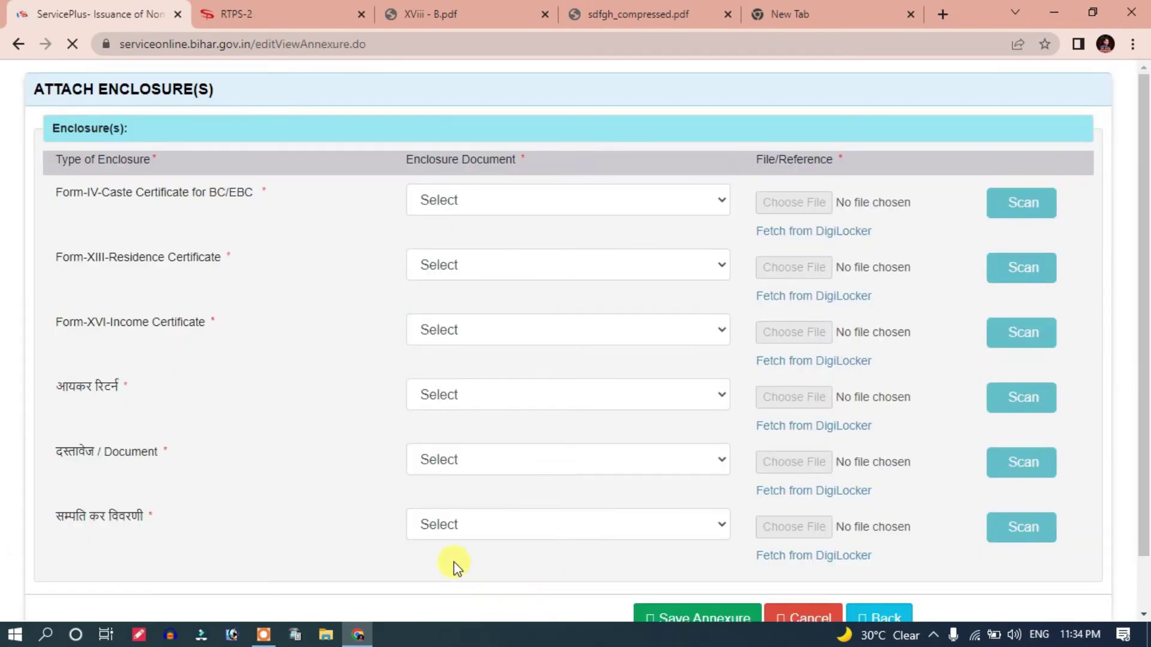
scroll(446, 365, down, 2)
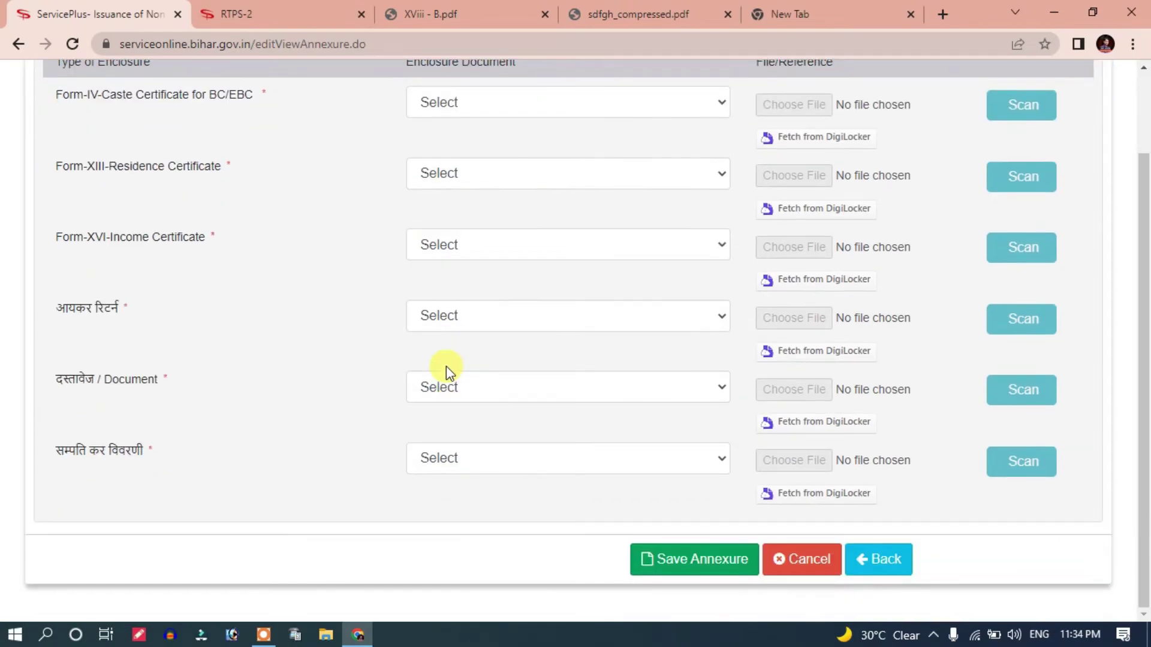
scroll(446, 368, up, 2)
click(473, 203)
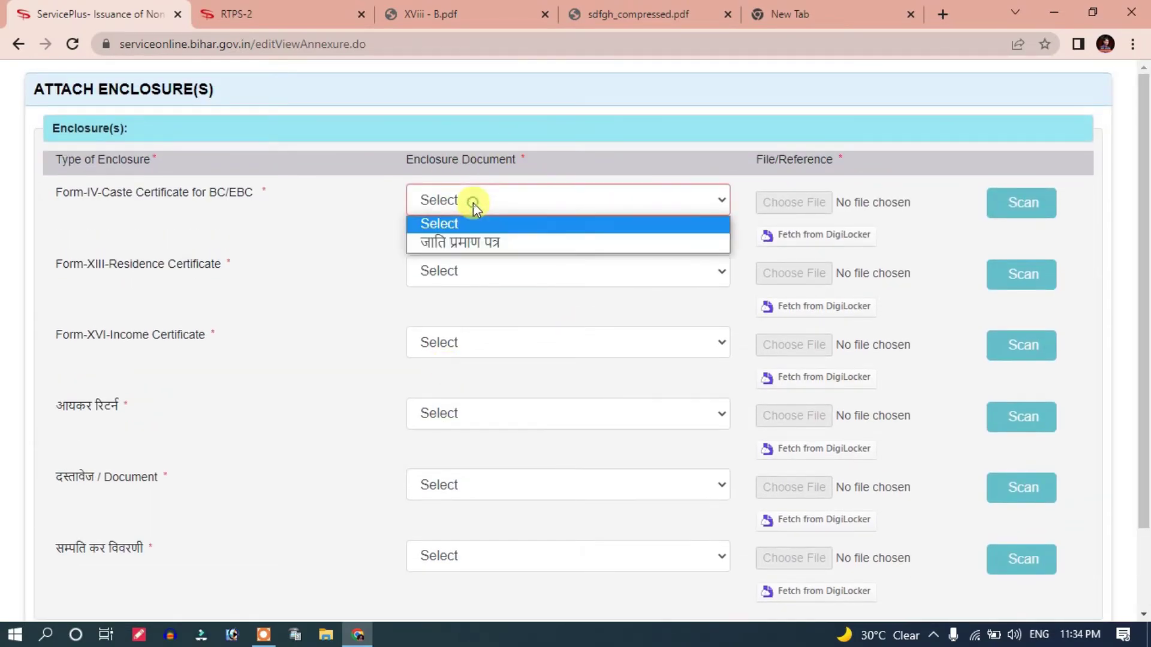
click(473, 248)
Step: Pick पैन कार्ड for the fifth enclosure and सम्पति कर विवरणी for the last
click(468, 485)
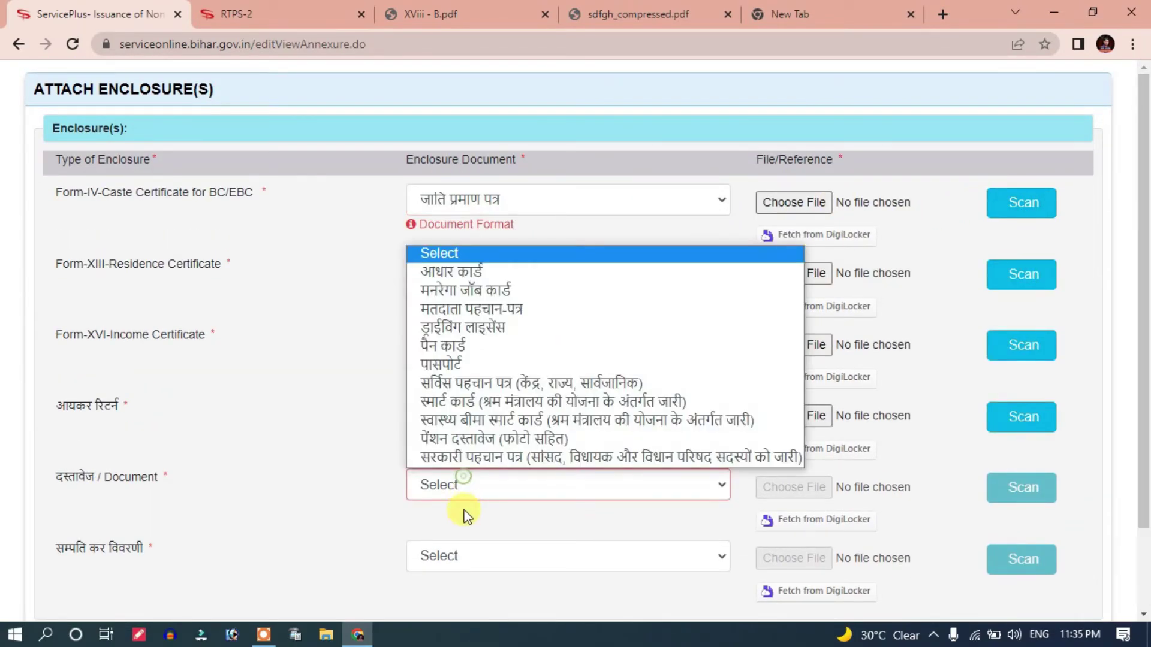
click(484, 340)
click(455, 560)
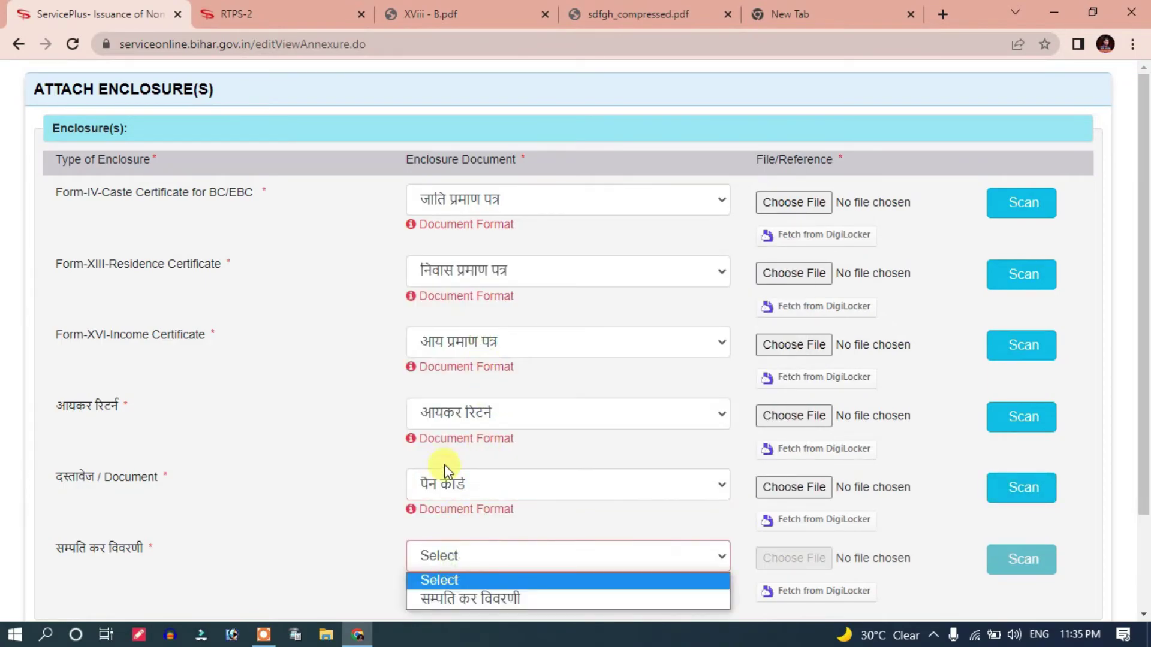
click(467, 597)
scroll(527, 426, down, 2)
scroll(526, 427, up, 1)
scroll(1145, 291, down, 1)
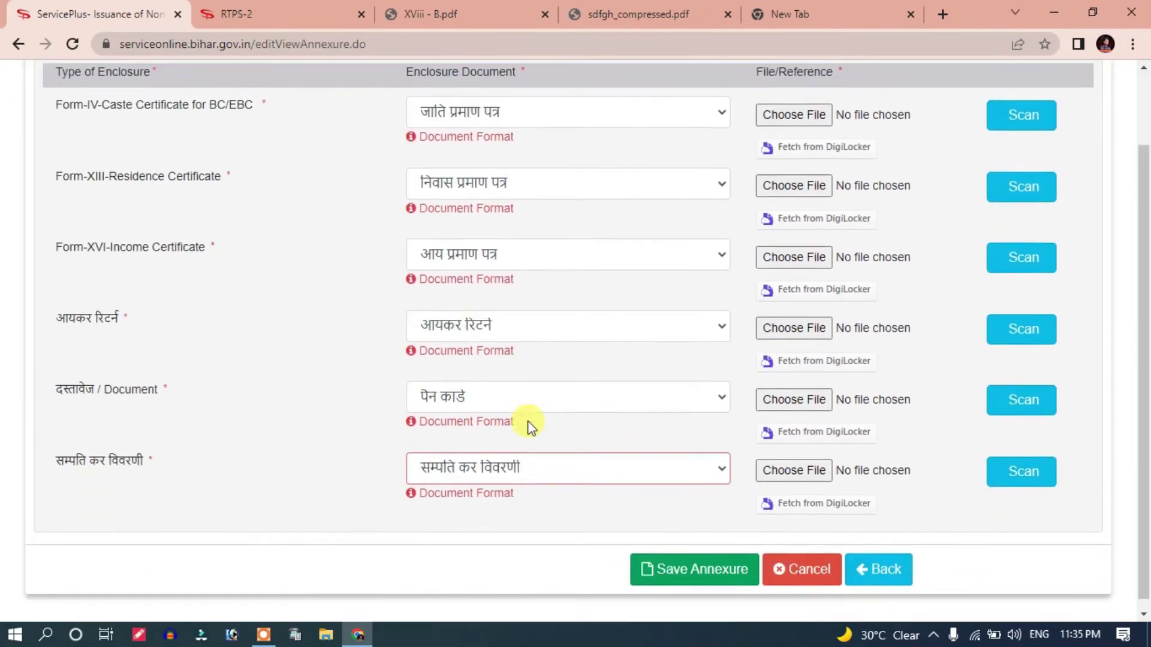
scroll(927, 288, up, 2)
scroll(989, 360, down, 2)
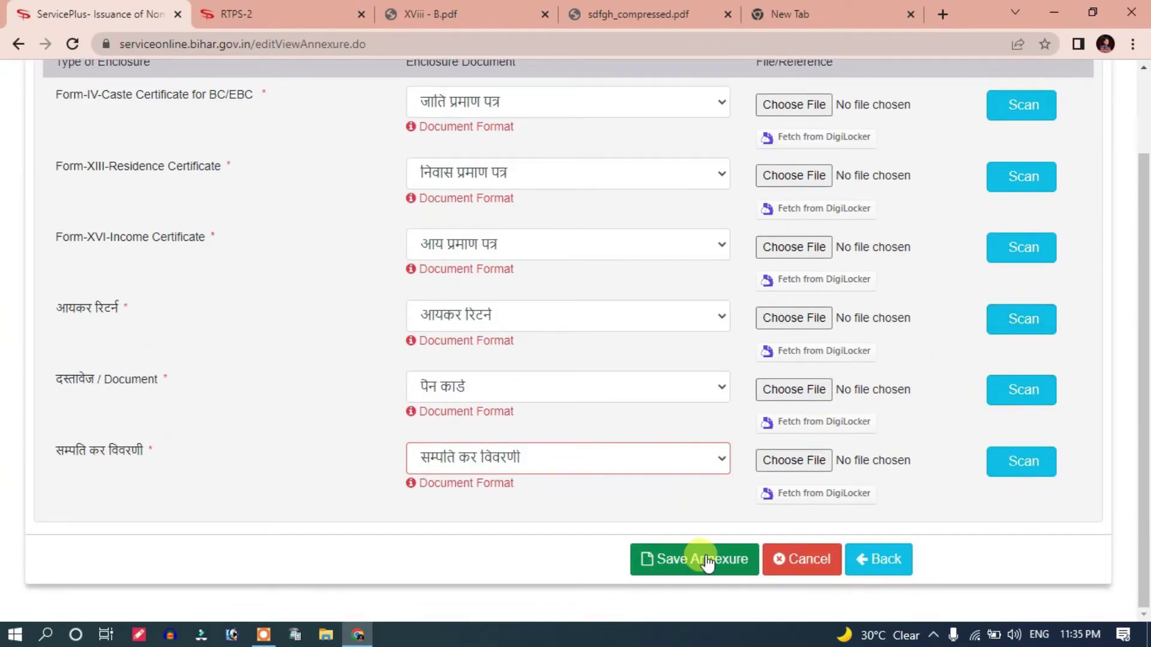
scroll(660, 539, up, 2)
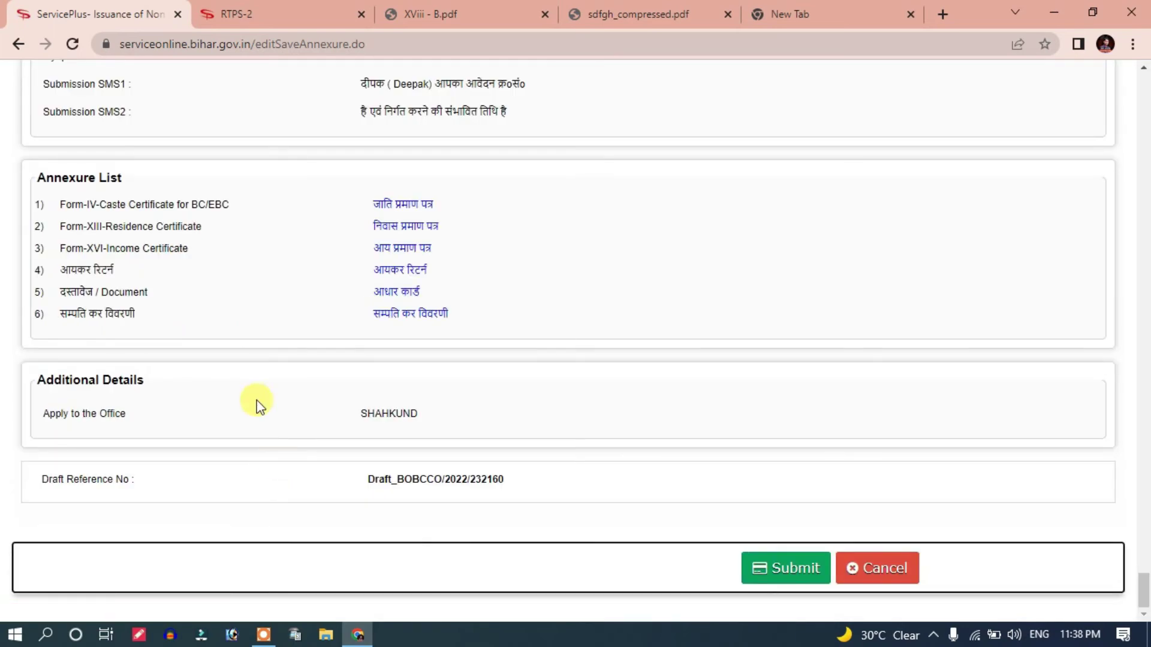
Step: Review the summary with six annexures and office SHAHKUND, then submit it
scroll(334, 470, up, 15)
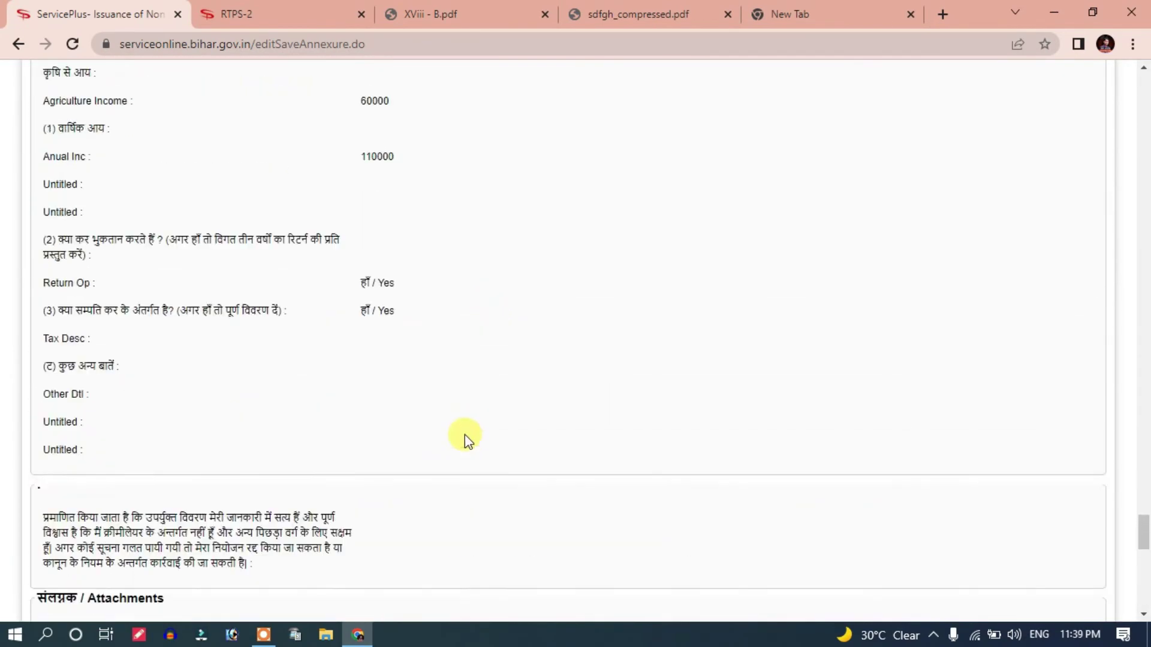
drag(1143, 539, 1145, 591)
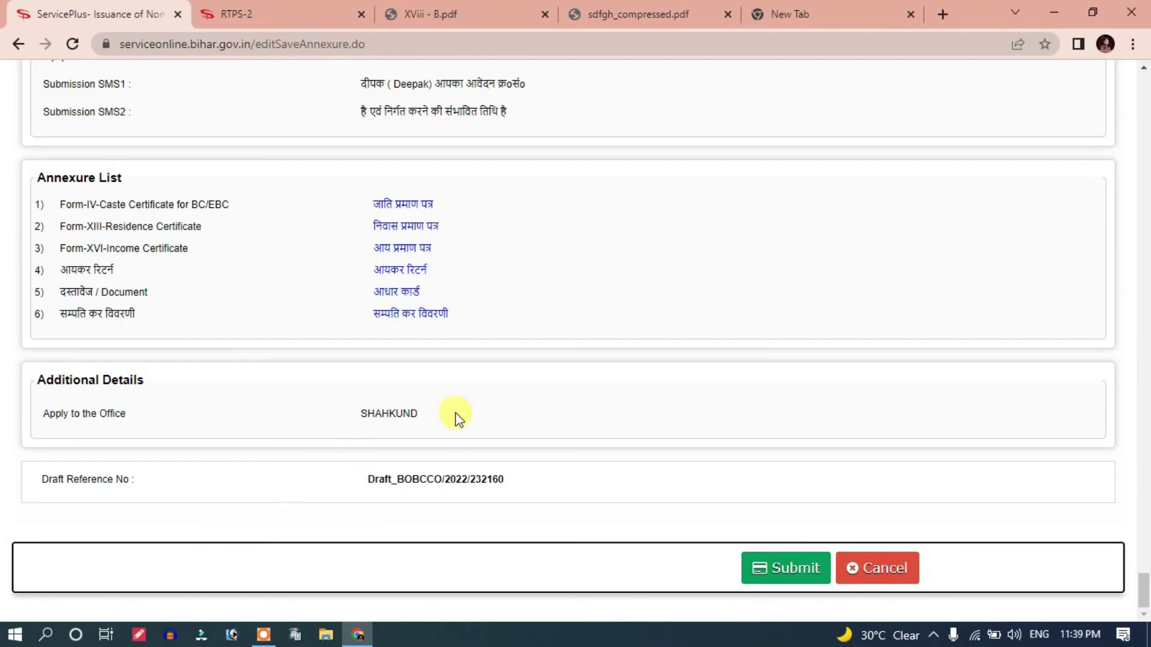
scroll(727, 404, up, 12)
scroll(699, 431, down, 12)
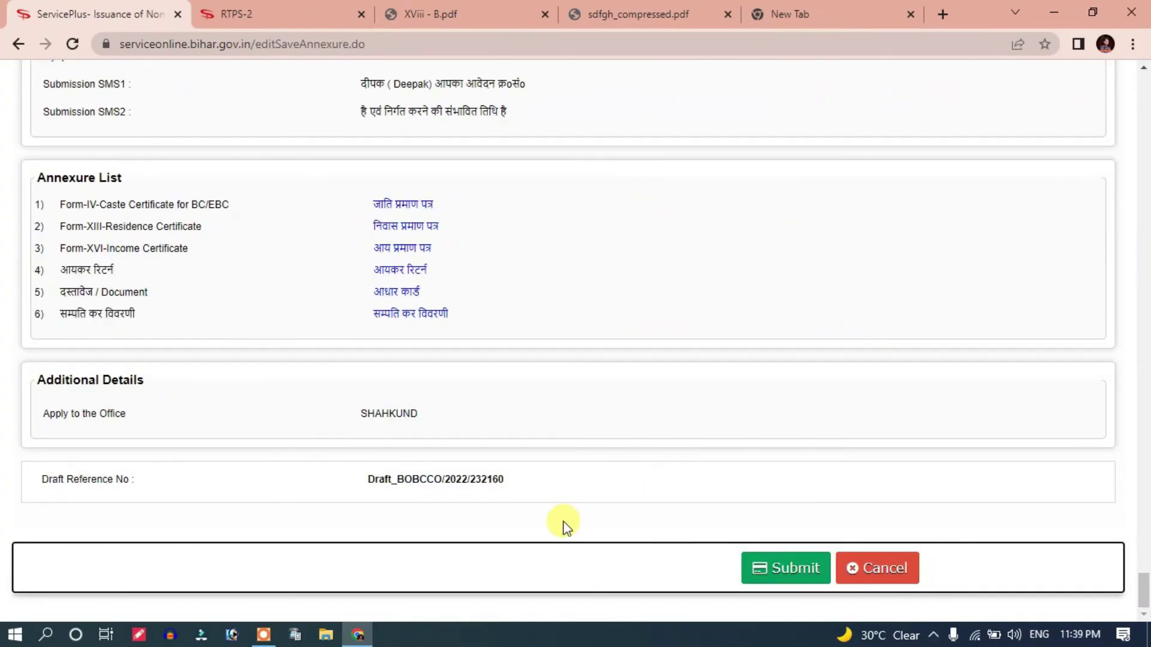
scroll(659, 567, up, 1)
scroll(789, 584, down, 1)
click(789, 581)
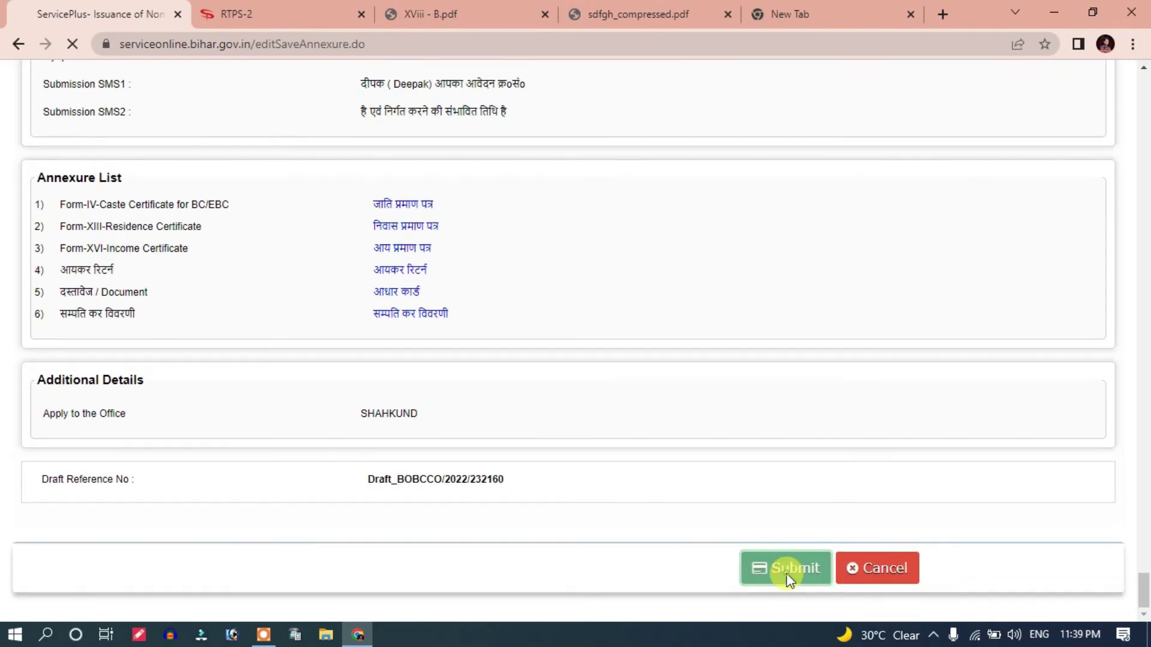
Step: Export the acknowledgement as a PDF, then close the acknowledgement view
scroll(504, 424, down, 7)
scroll(500, 419, down, 5)
scroll(496, 411, up, 7)
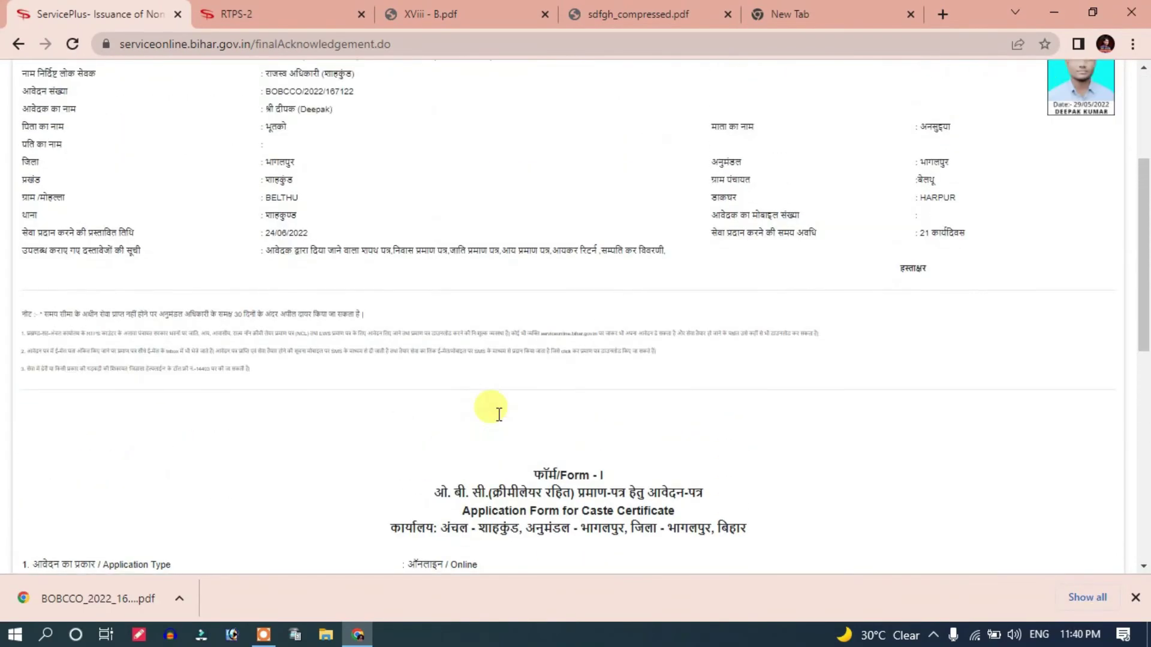
scroll(498, 420, down, 4)
scroll(492, 444, up, 3)
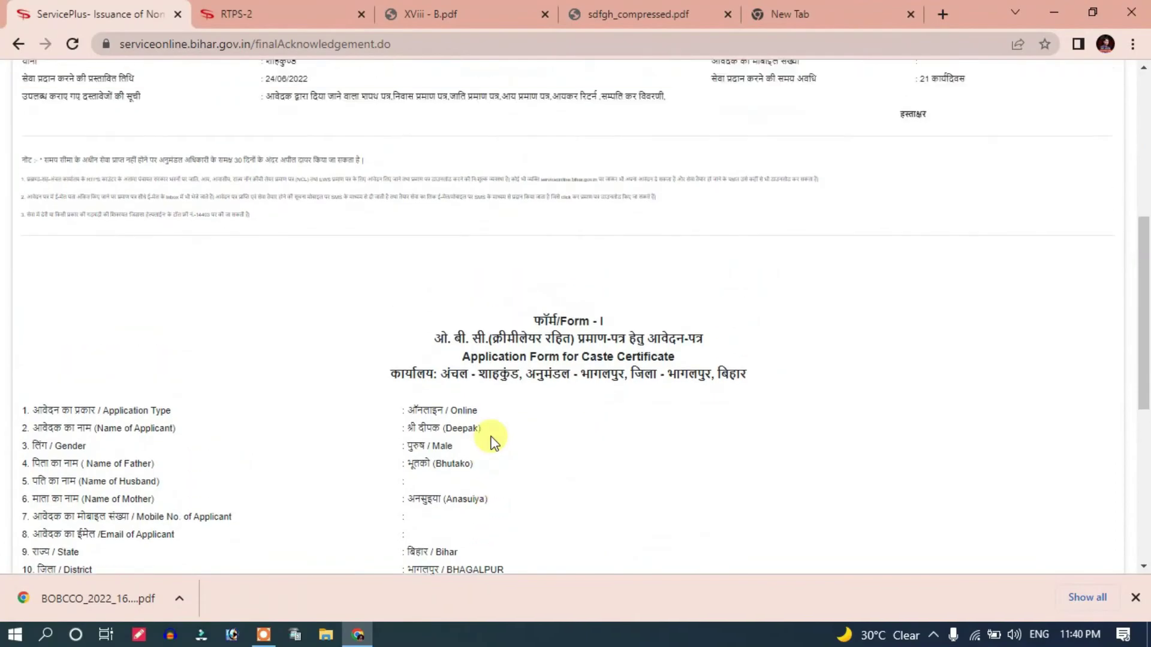
scroll(493, 443, down, 3)
scroll(493, 443, up, 3)
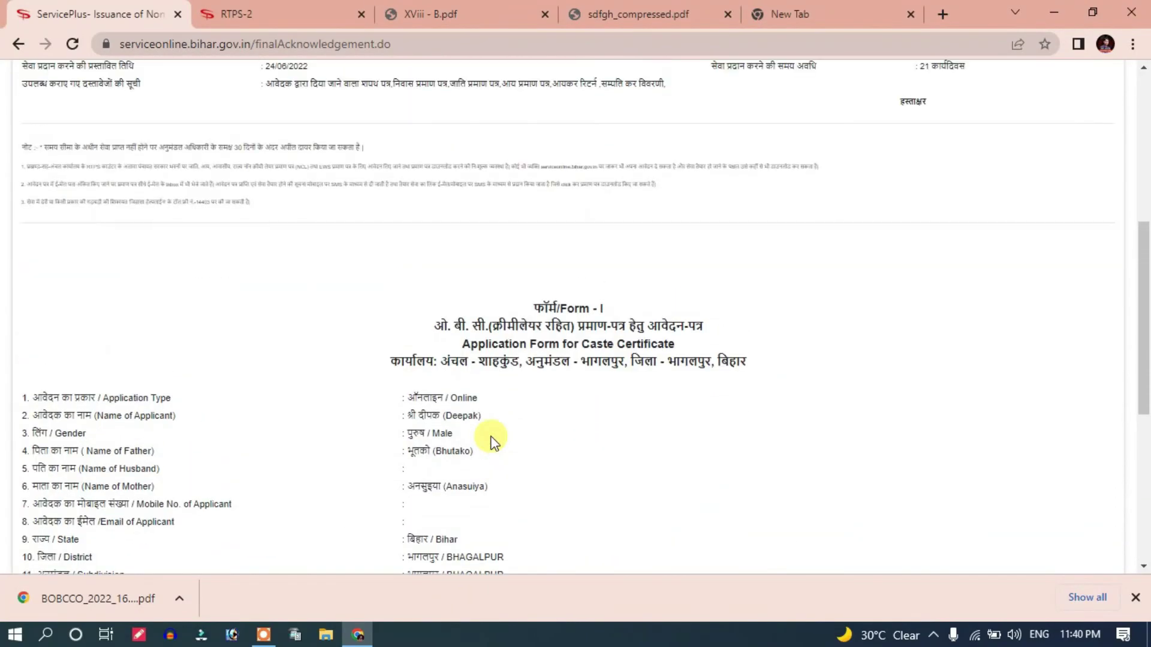
scroll(493, 444, down, 7)
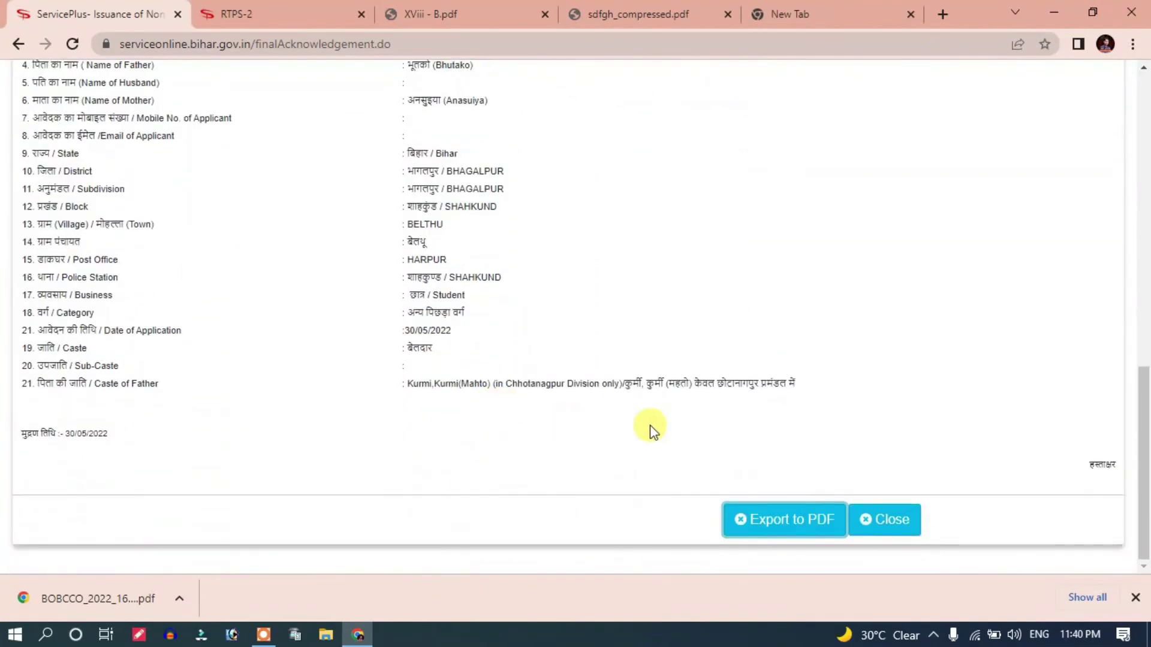
click(783, 519)
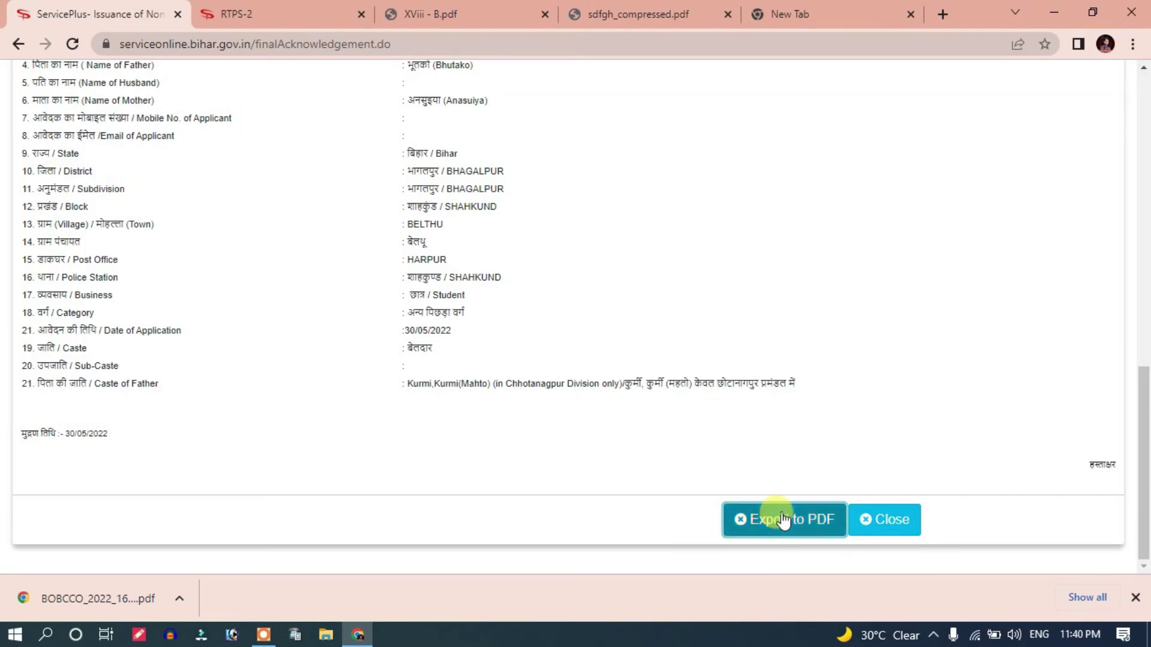
click(317, 12)
mouse_move(415, 174)
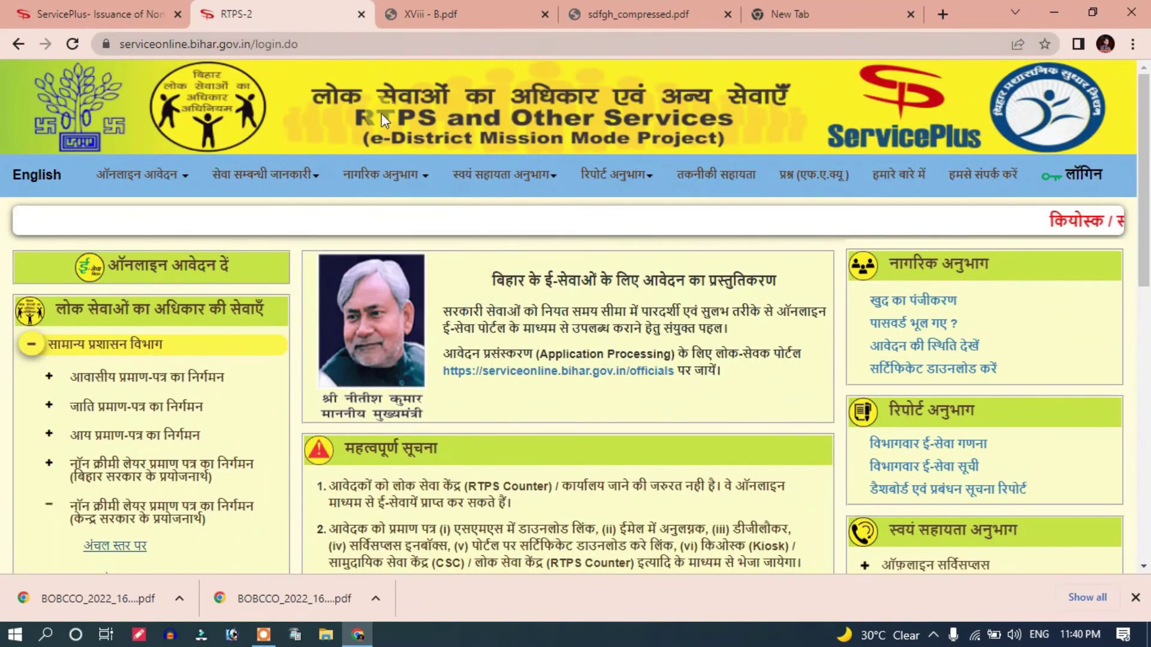
Step: Expand गृह विभाग in the left services list to reveal the आचरण प्रमाण-पत्र application
scroll(175, 420, down, 2)
click(177, 414)
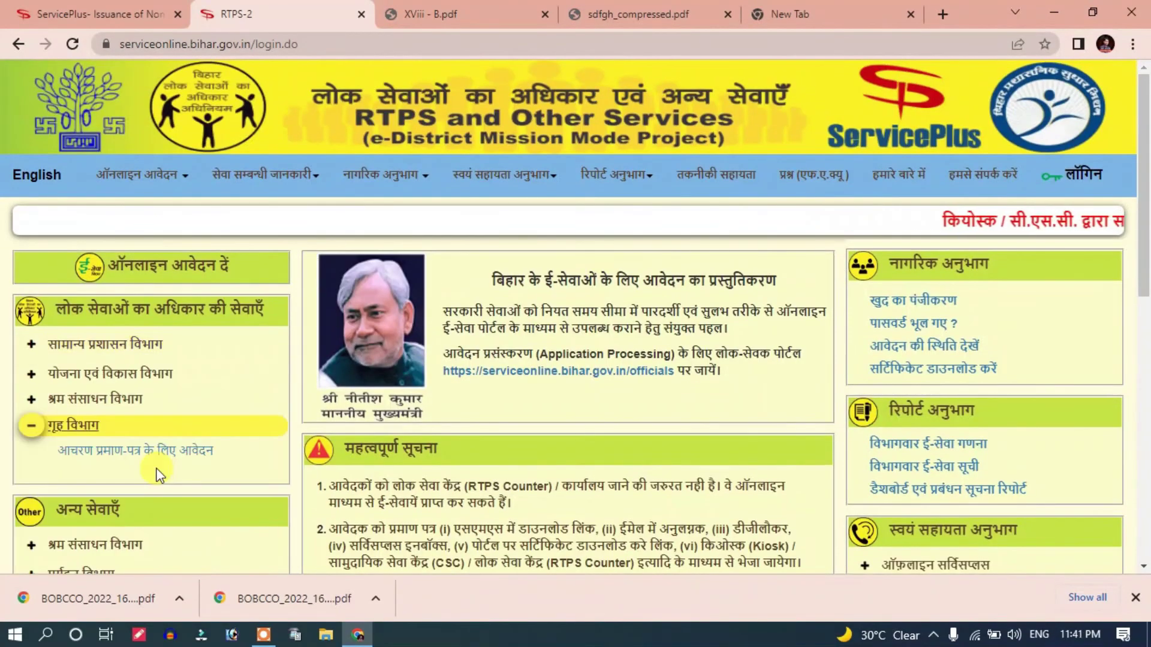